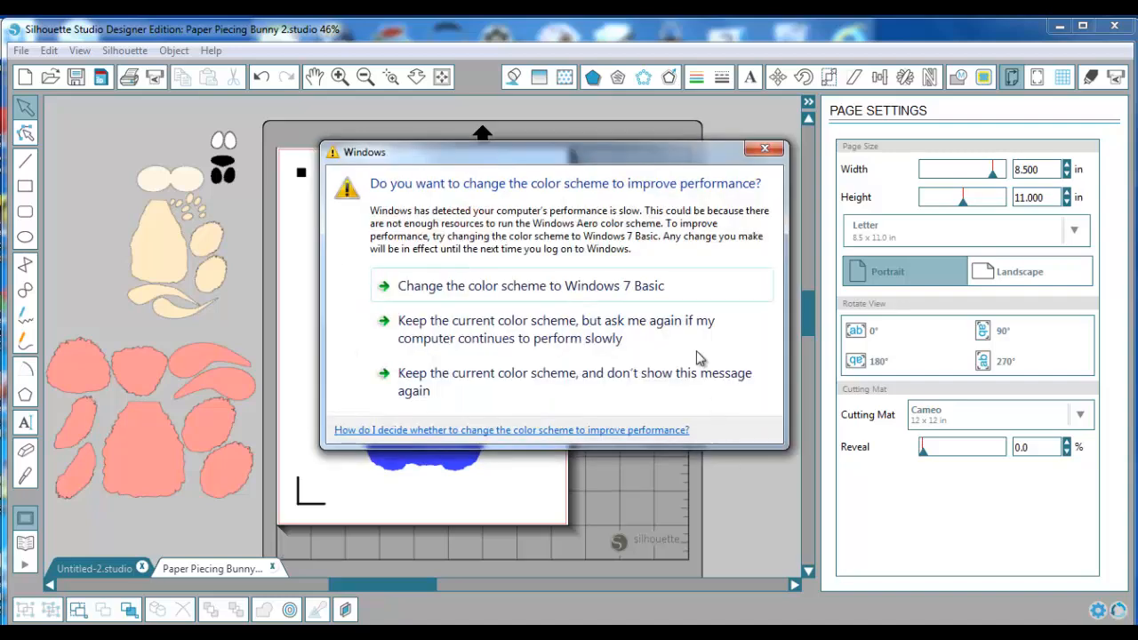
Answer the Windows performance prompt by changing the color scheme to Windows 7 Basic
click(640, 294)
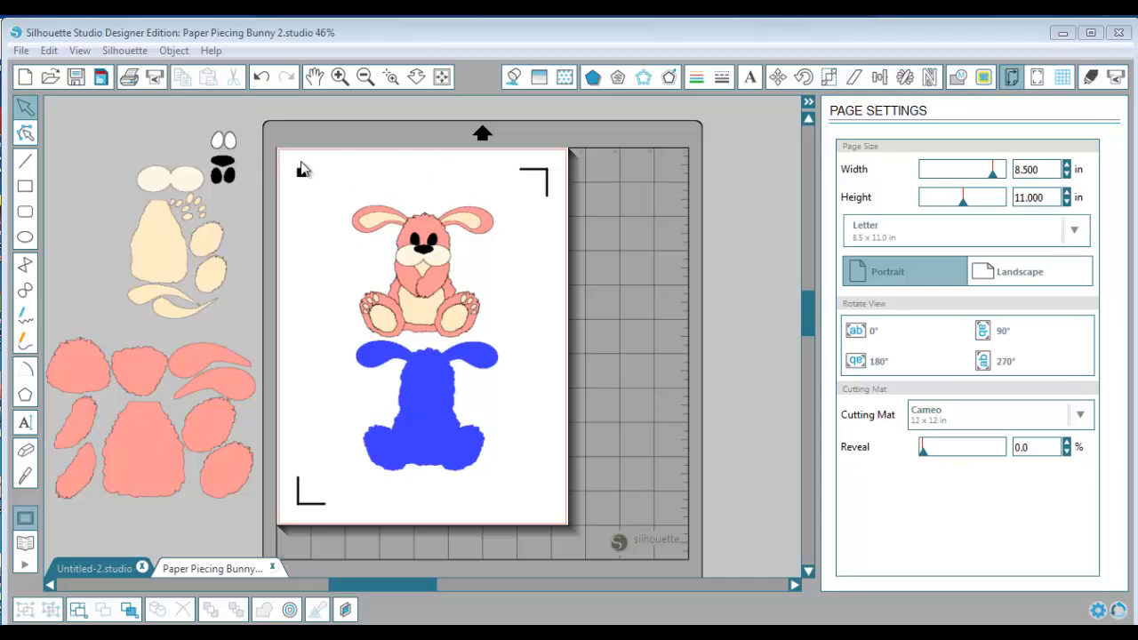
Set the registration mark style to Type 1 (CAMEO, Portrait) and return to the page settings
click(1036, 78)
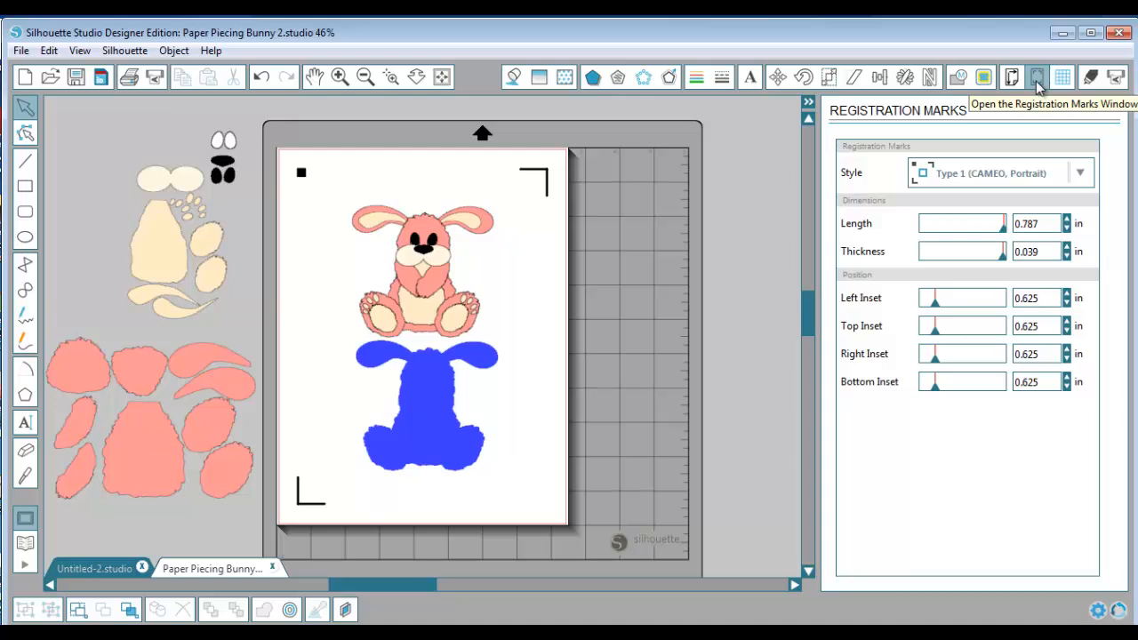
click(1082, 176)
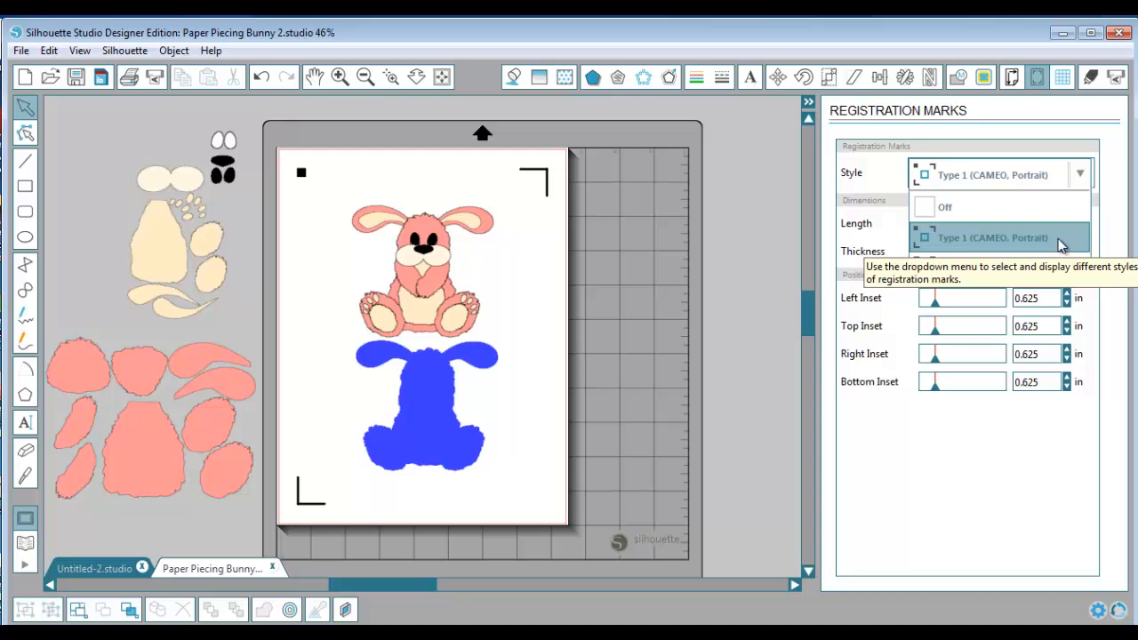
click(1058, 238)
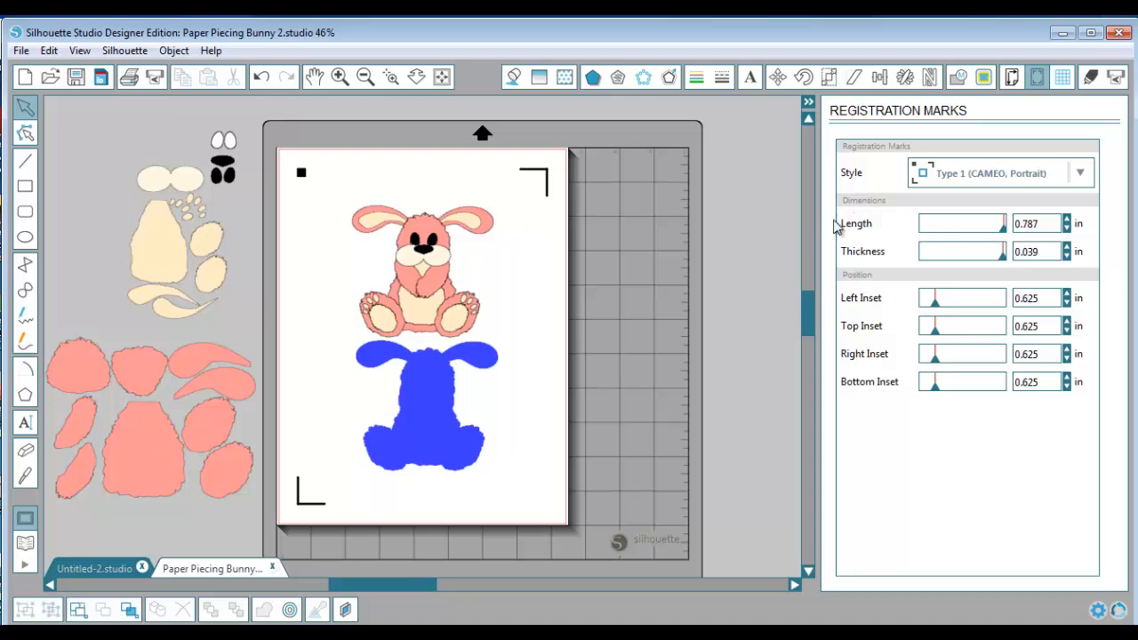
click(1009, 78)
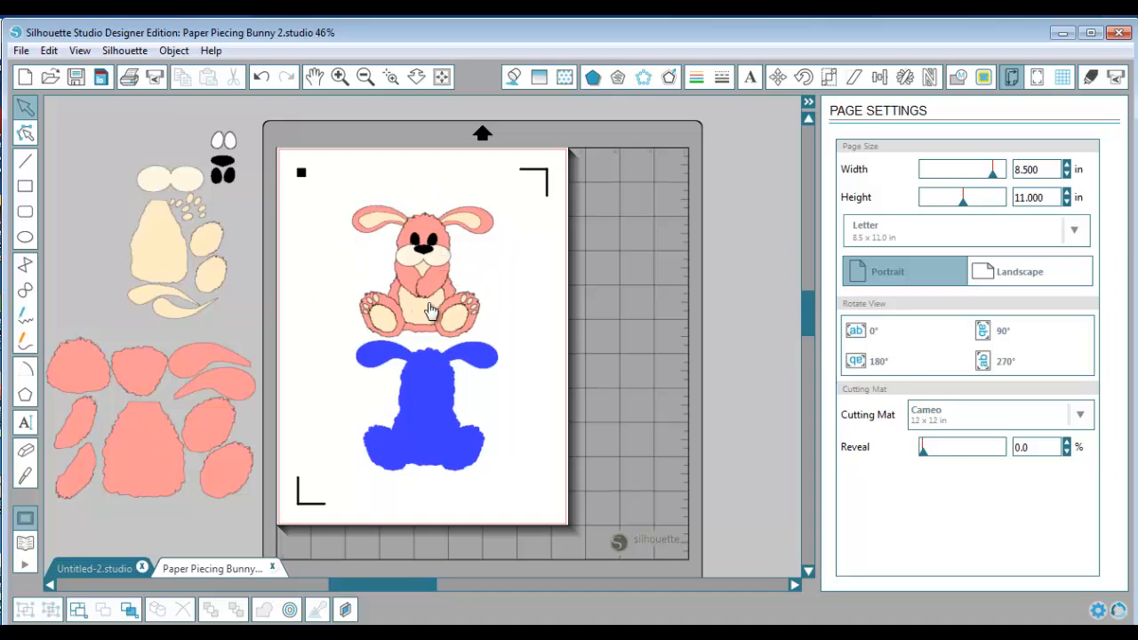
Ungroup the assembled pink bunny on the page and deselect its pieces
click(444, 271)
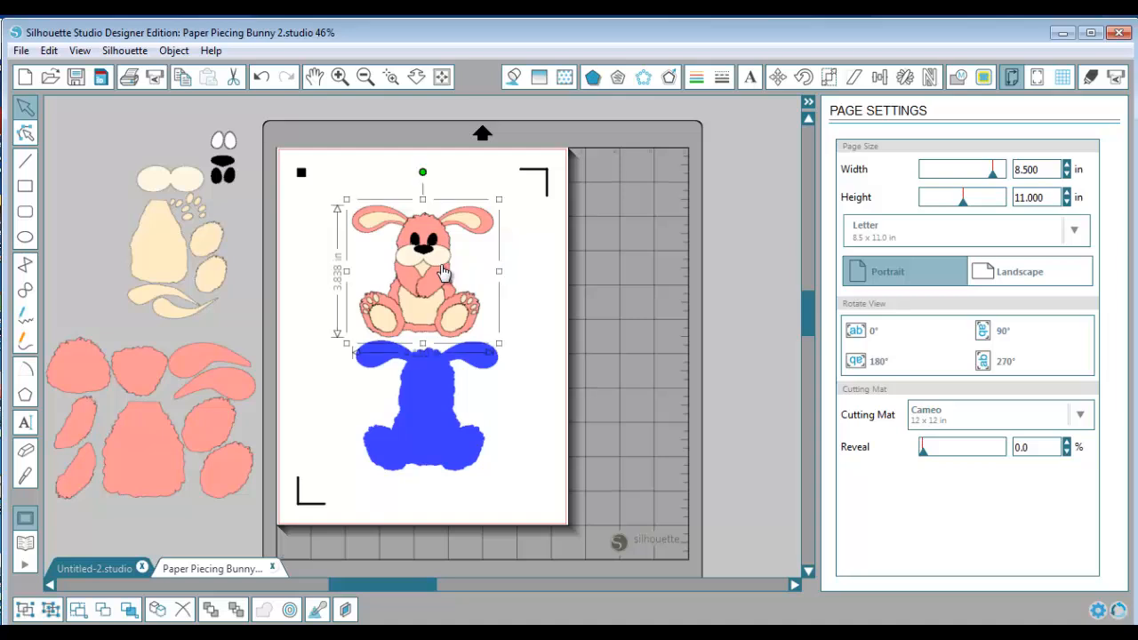
click(26, 614)
click(51, 610)
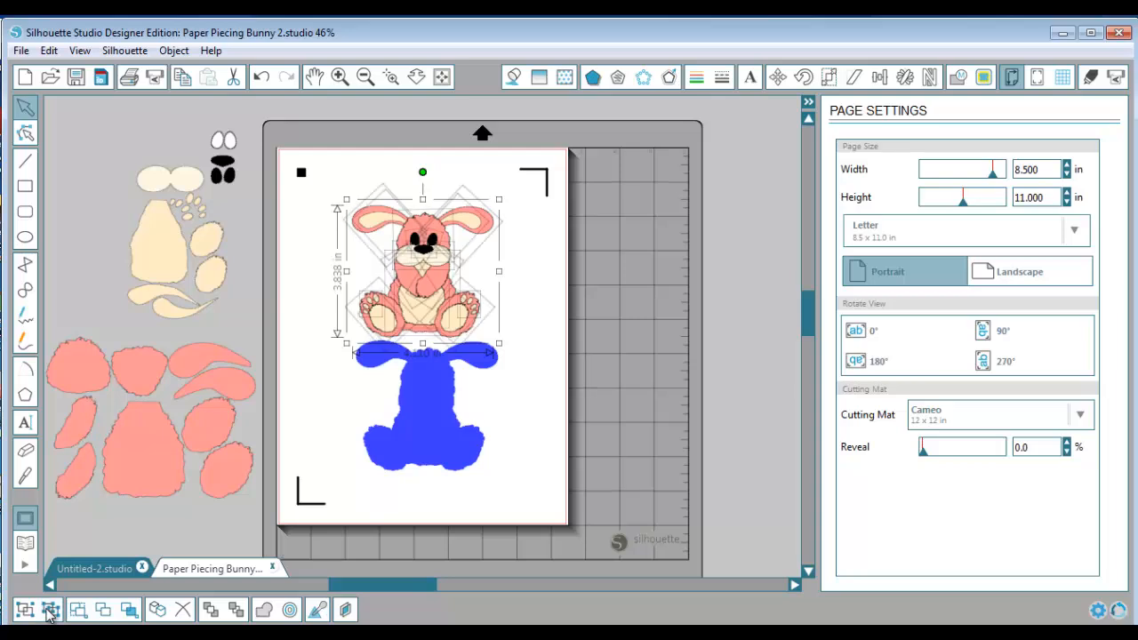
click(521, 414)
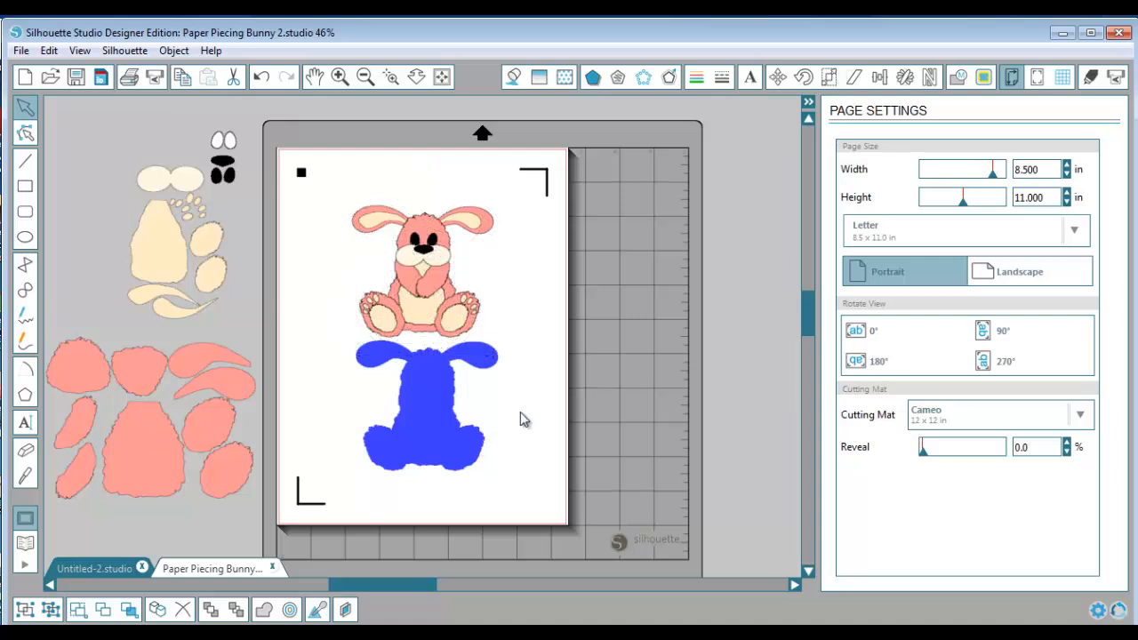
Open the cut settings and compare the cut lines with Convert Strokes to Outlines switched on and off, leaving it off
click(1089, 78)
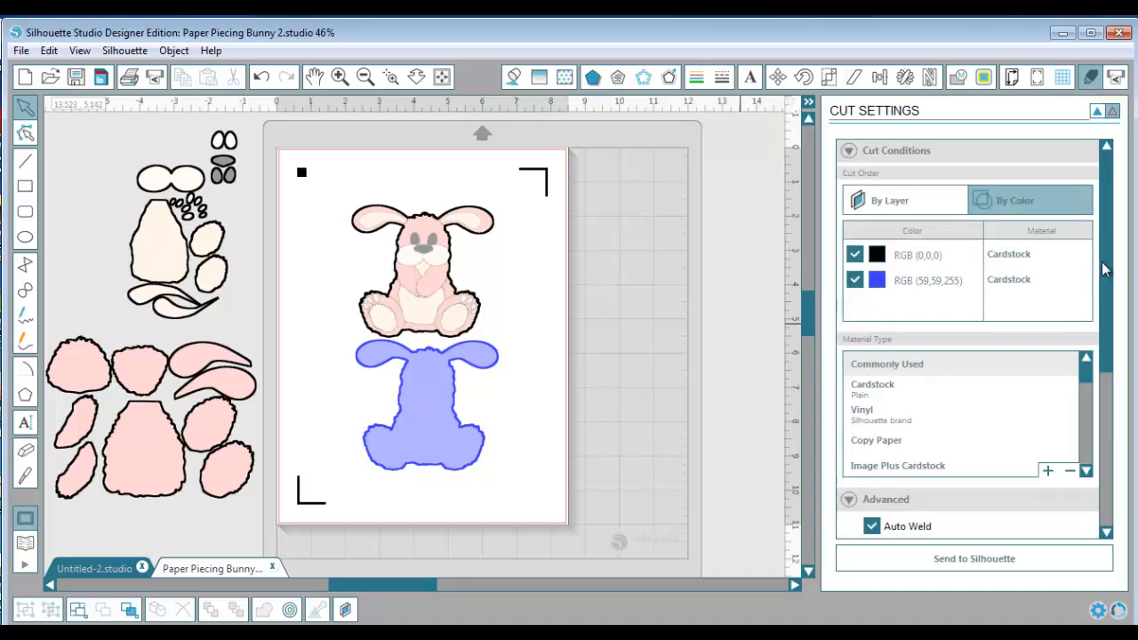
drag(1101, 261, 1107, 320)
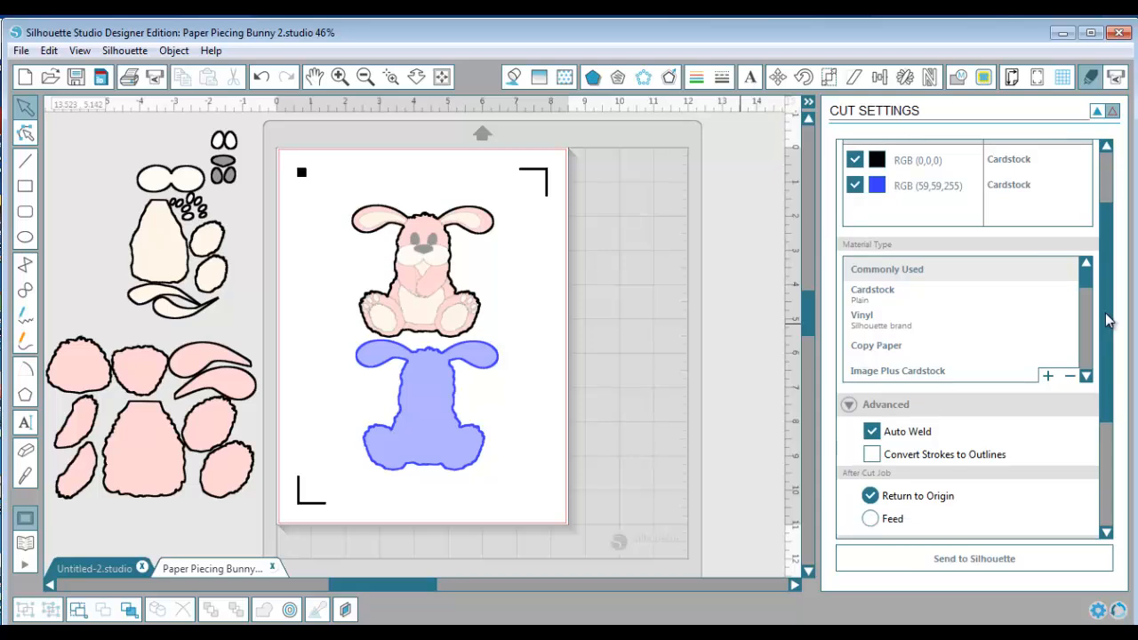
click(871, 454)
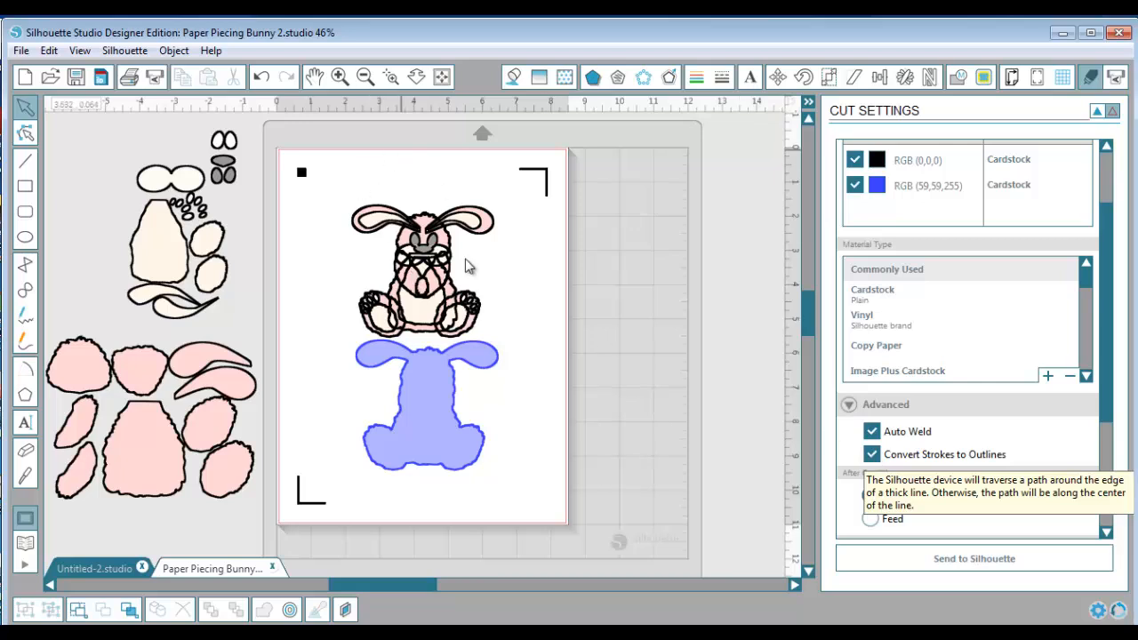
click(872, 455)
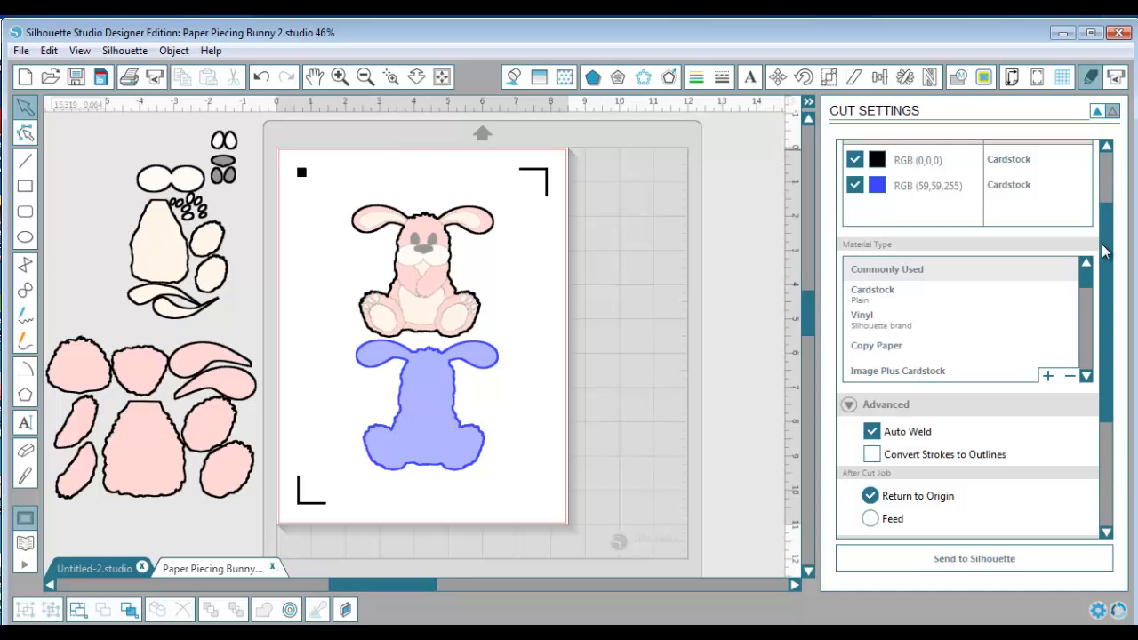
Exclude the blue line color RGB (59,59,255) from cutting and set its material to Coverstock
drag(1102, 252, 1108, 209)
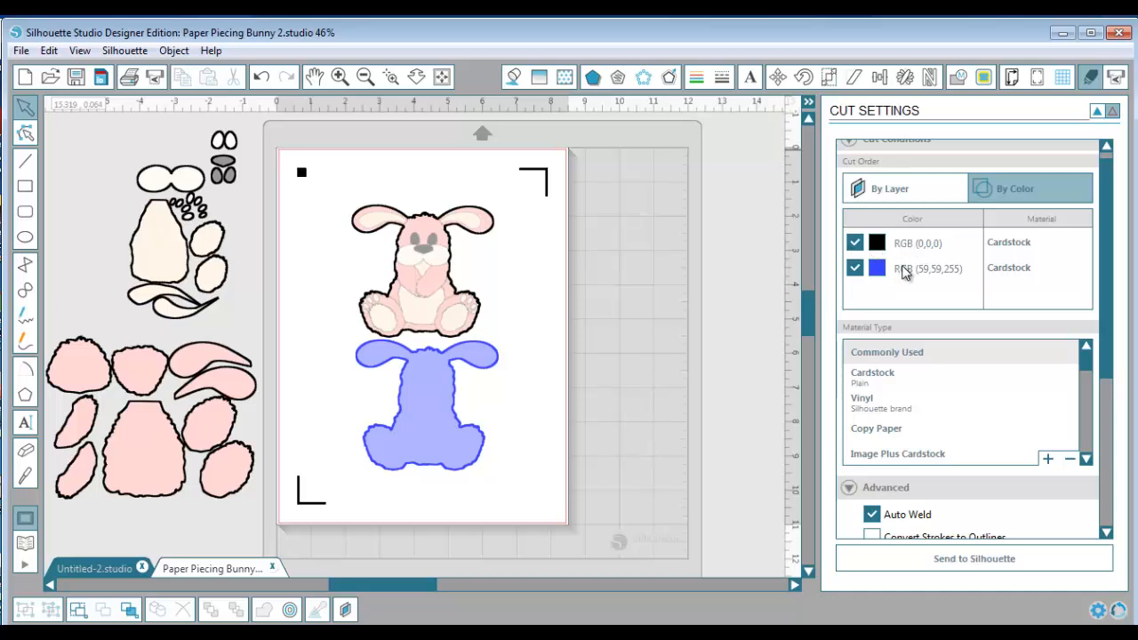
click(854, 270)
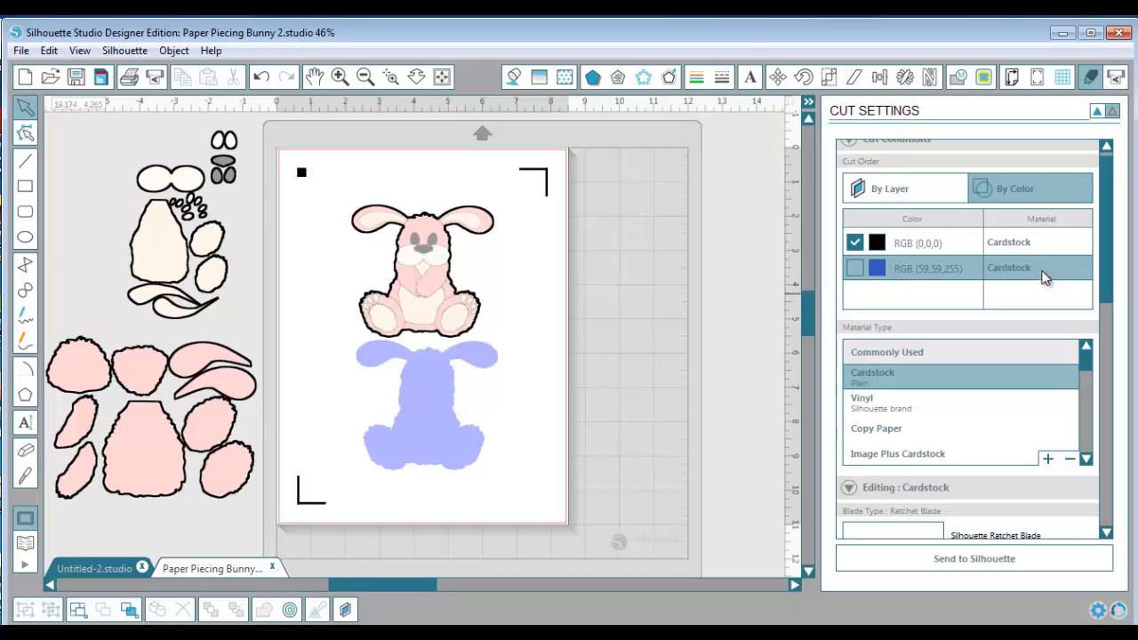
click(1085, 458)
click(1085, 459)
click(1086, 458)
click(1085, 459)
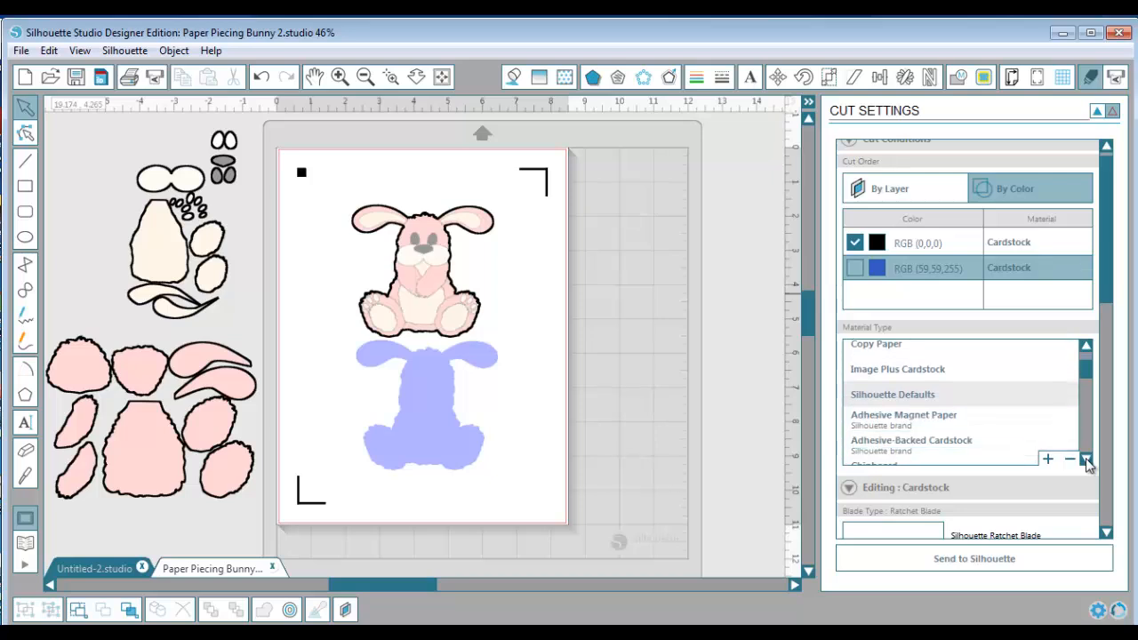
click(1085, 459)
click(1085, 459)
click(1085, 459)
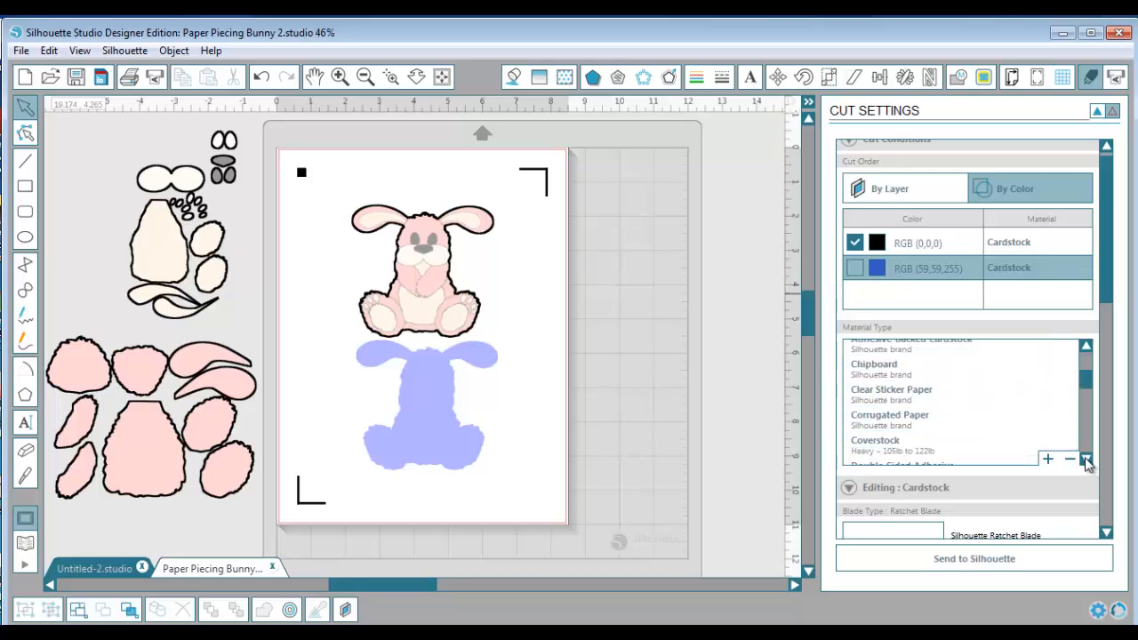
click(1086, 459)
click(1085, 459)
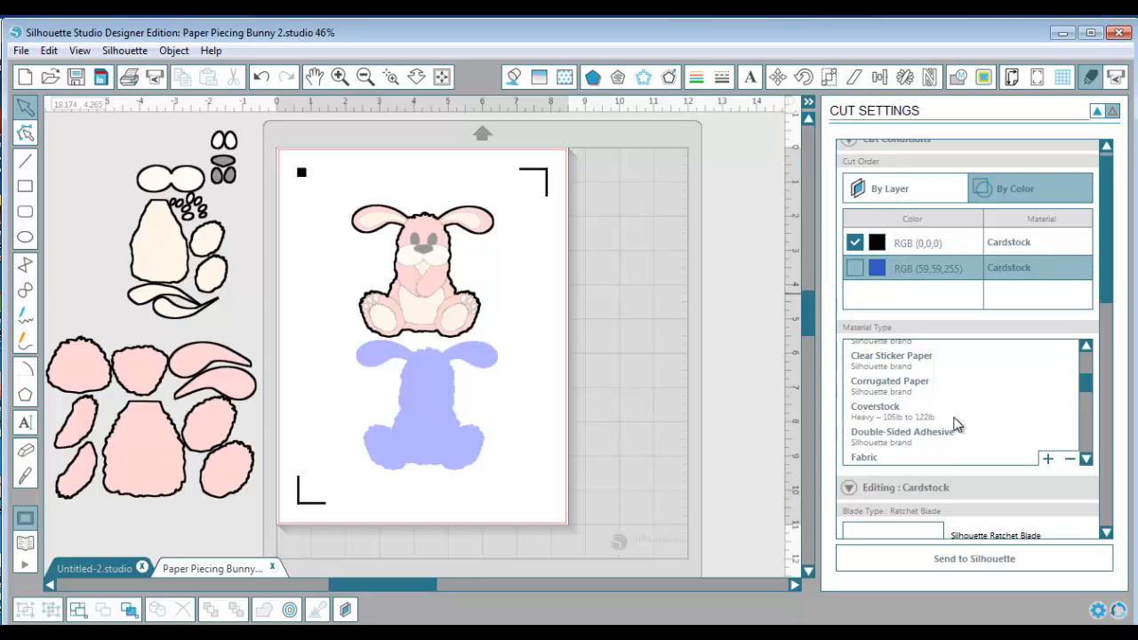
click(913, 409)
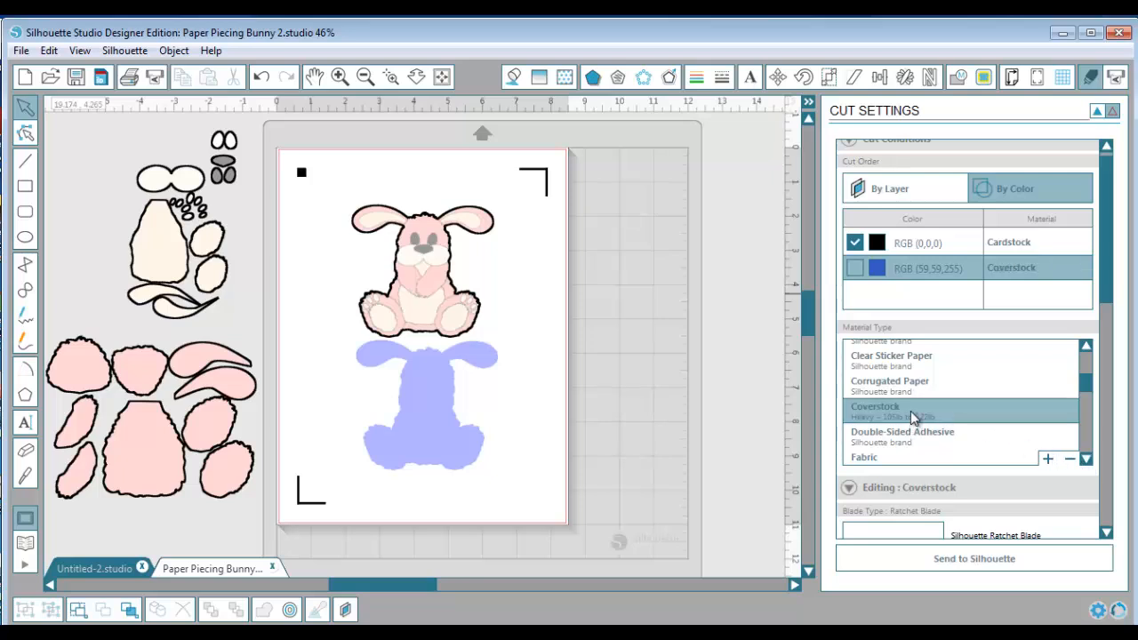
click(855, 267)
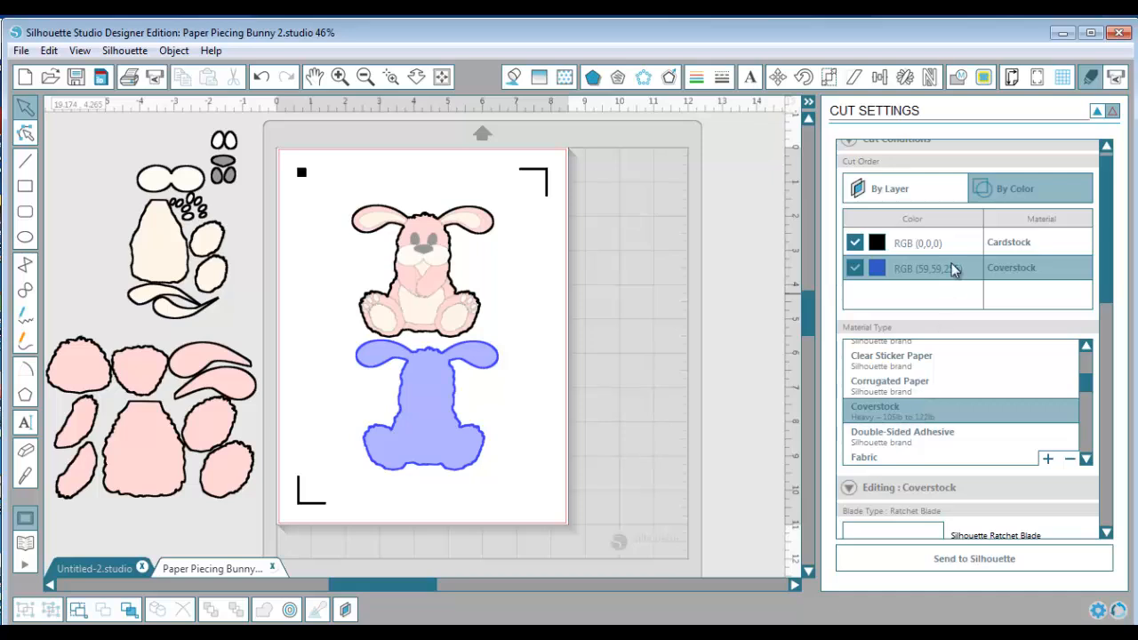
click(854, 267)
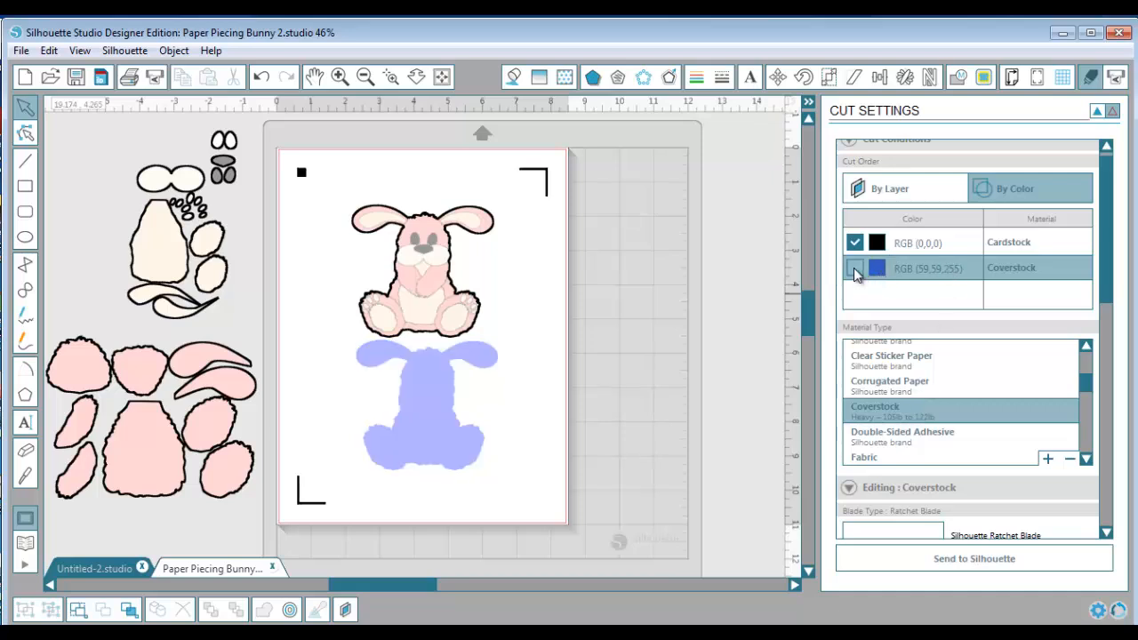
Set the material for the black line color RGB (0,0,0) to Image Plus Cardstock
click(999, 240)
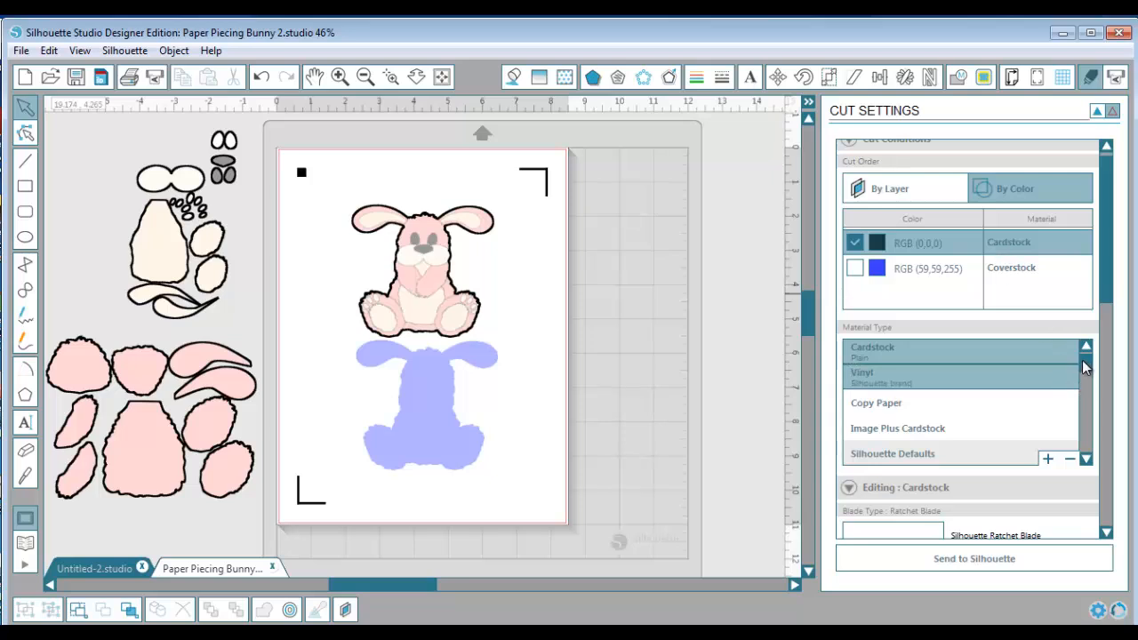
click(921, 434)
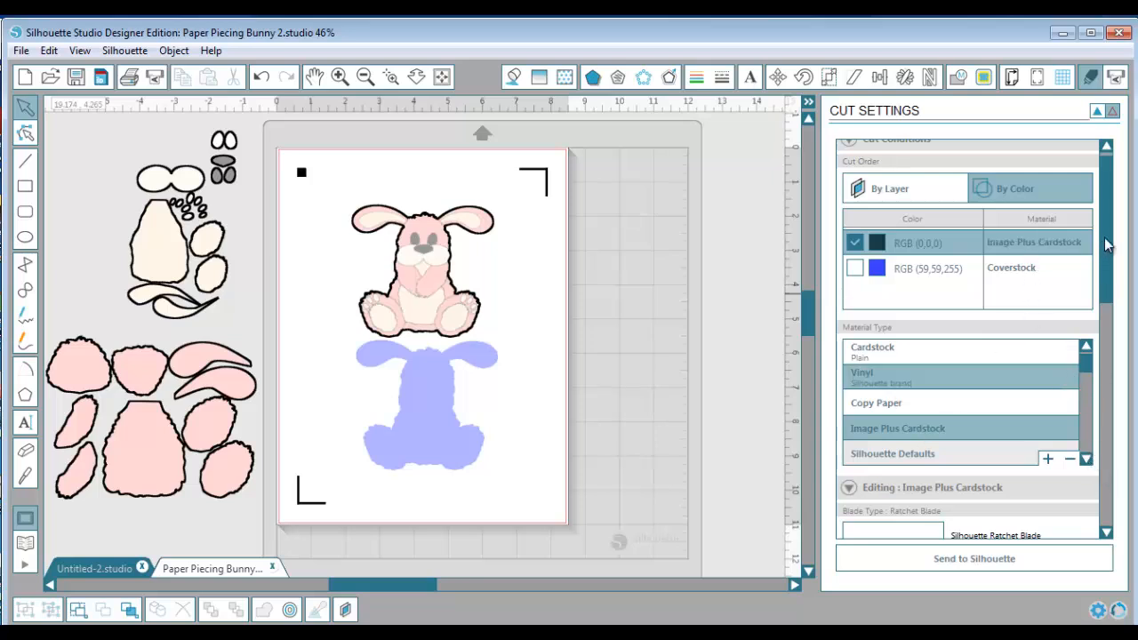
Turn Auto Weld off to preview the bunny's unwelded cut lines, and turn it back on
drag(1112, 247, 1095, 366)
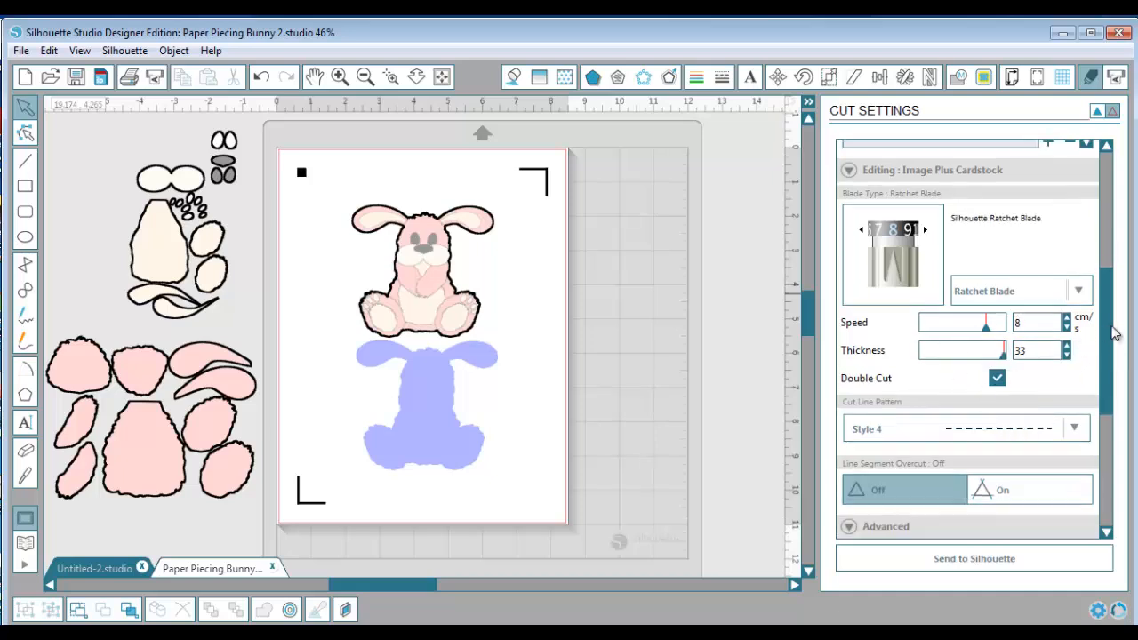
scroll(1110, 358, down, 3)
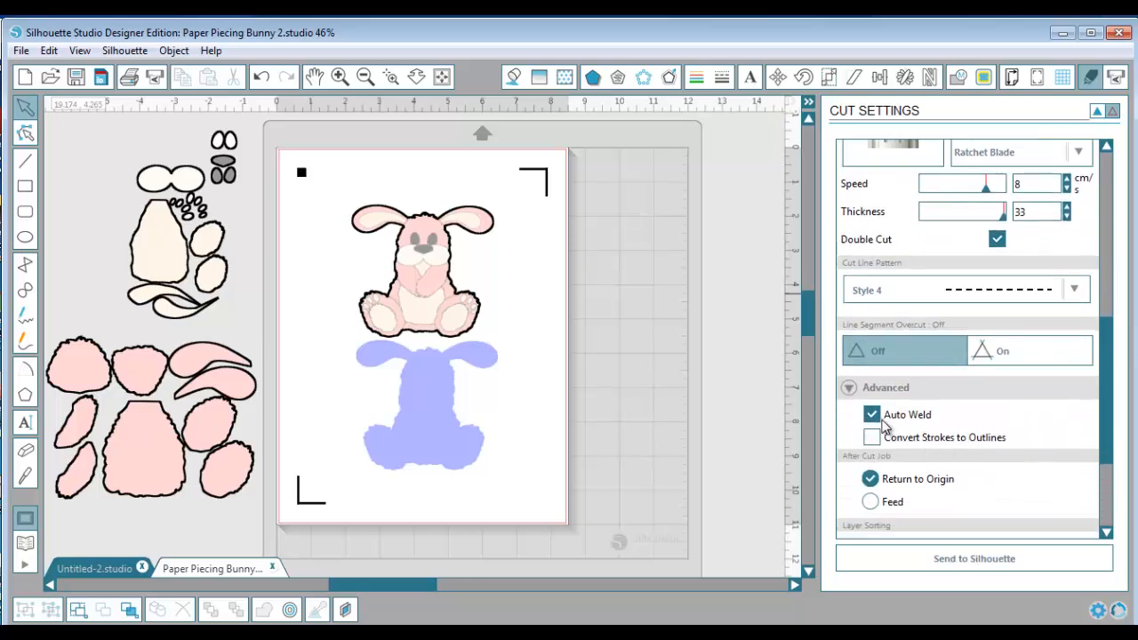
click(872, 414)
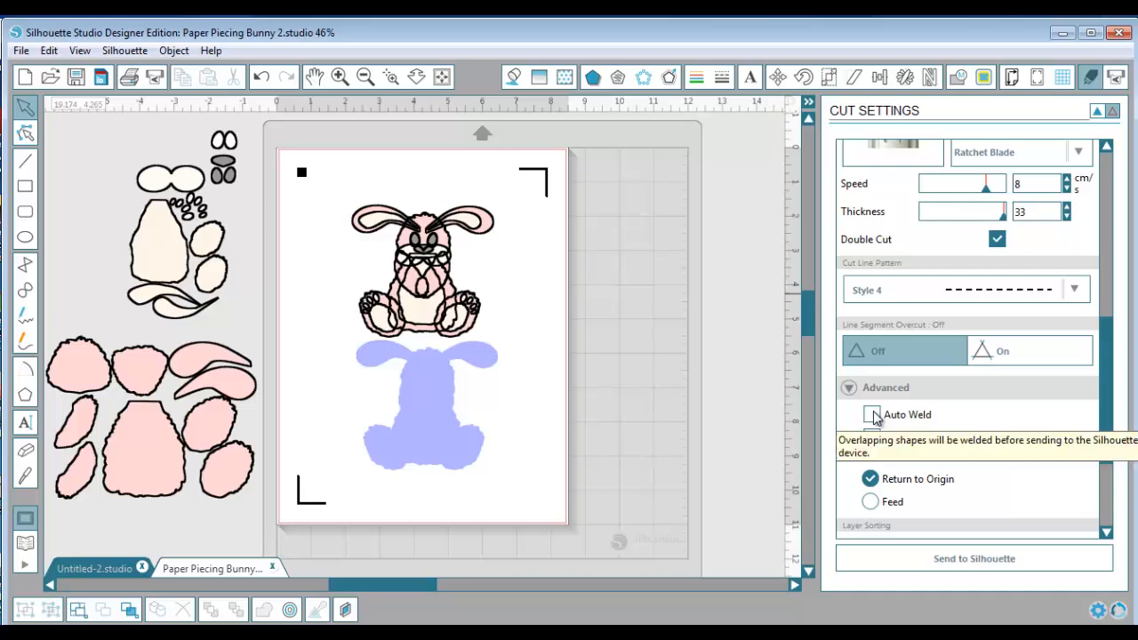
click(872, 414)
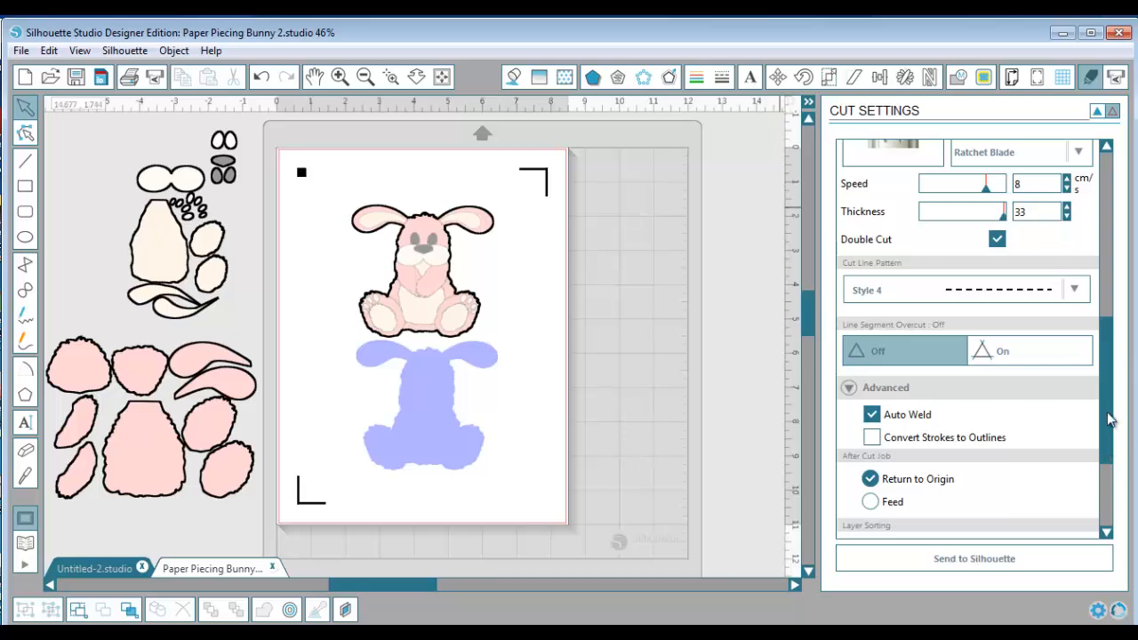
drag(1110, 420, 1137, 252)
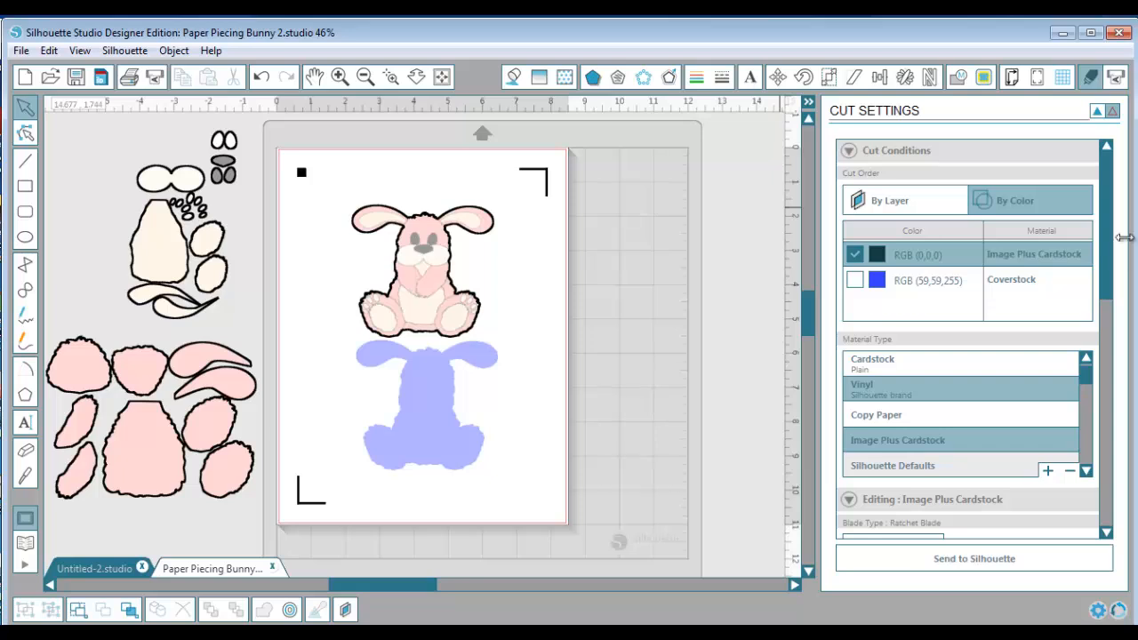
Show the document's layers and set the cut order to By Layer
click(343, 613)
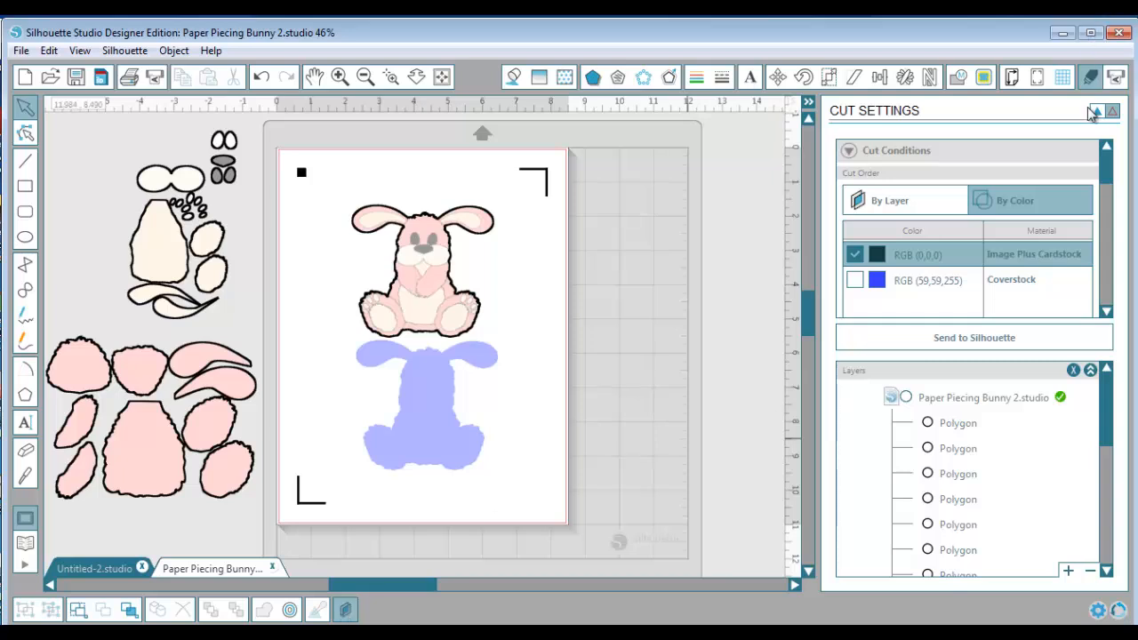
click(878, 199)
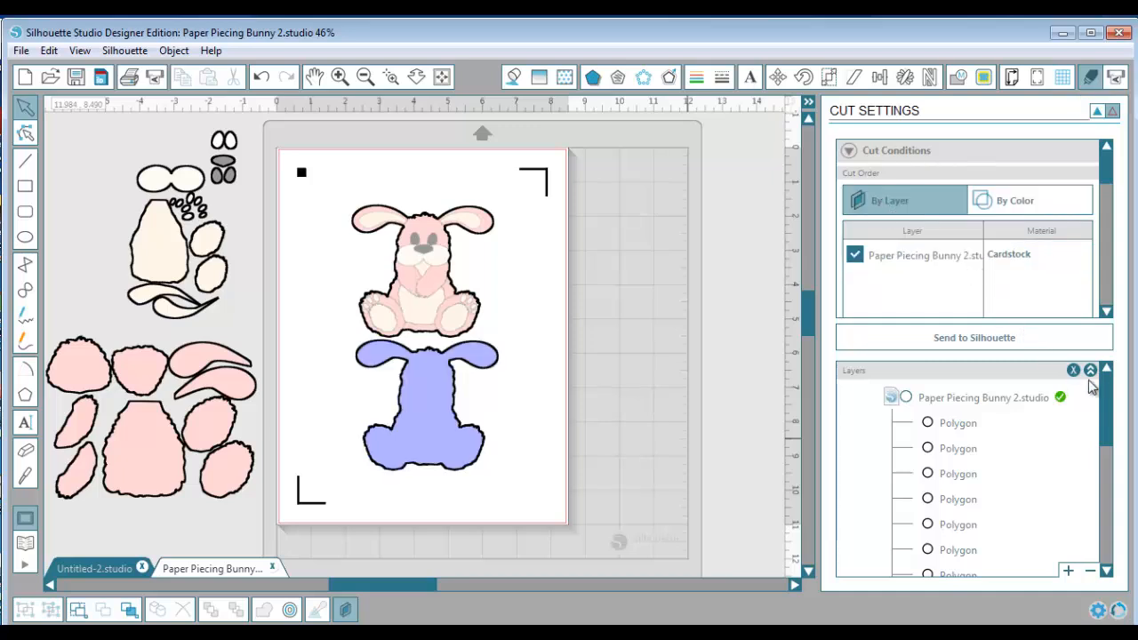
Look through the layer list for the named bunny parts and select the Pink Pieces entry
drag(1107, 398, 1107, 542)
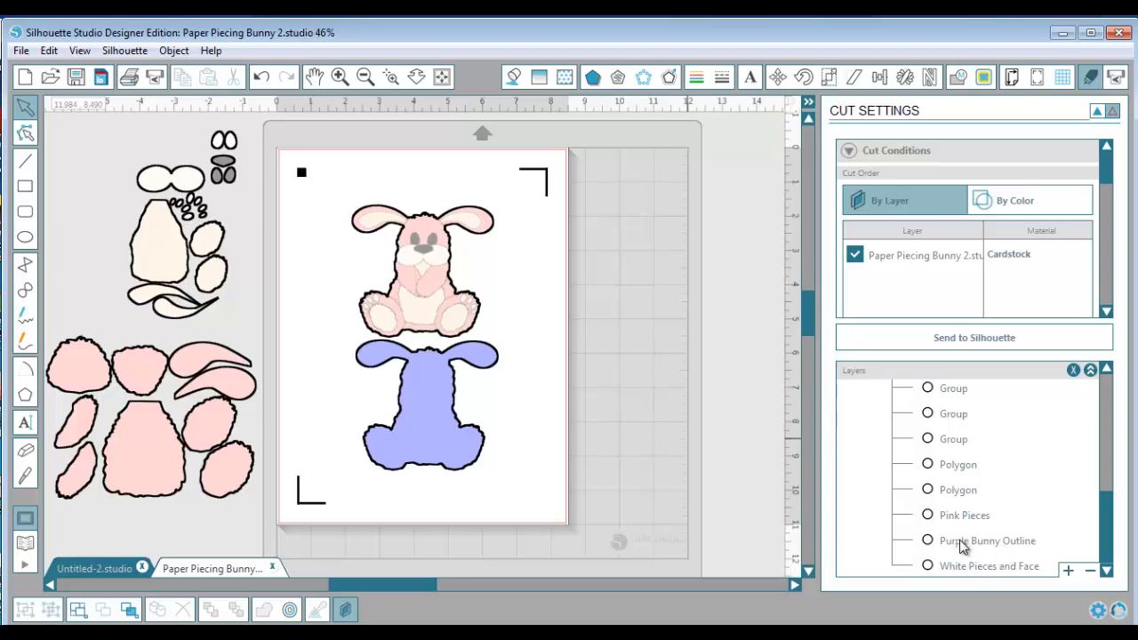
click(1067, 573)
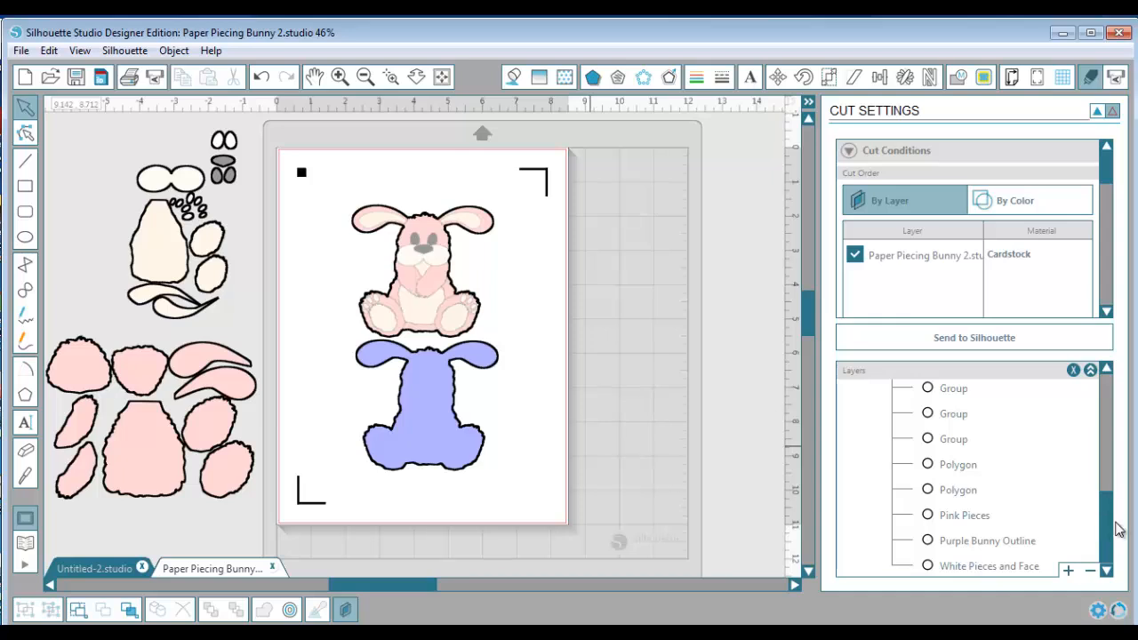
drag(1112, 540, 1122, 571)
drag(1097, 519, 1107, 472)
mouse_move(1108, 524)
mouse_down()
mouse_move(1108, 383)
mouse_move(1108, 545)
mouse_up()
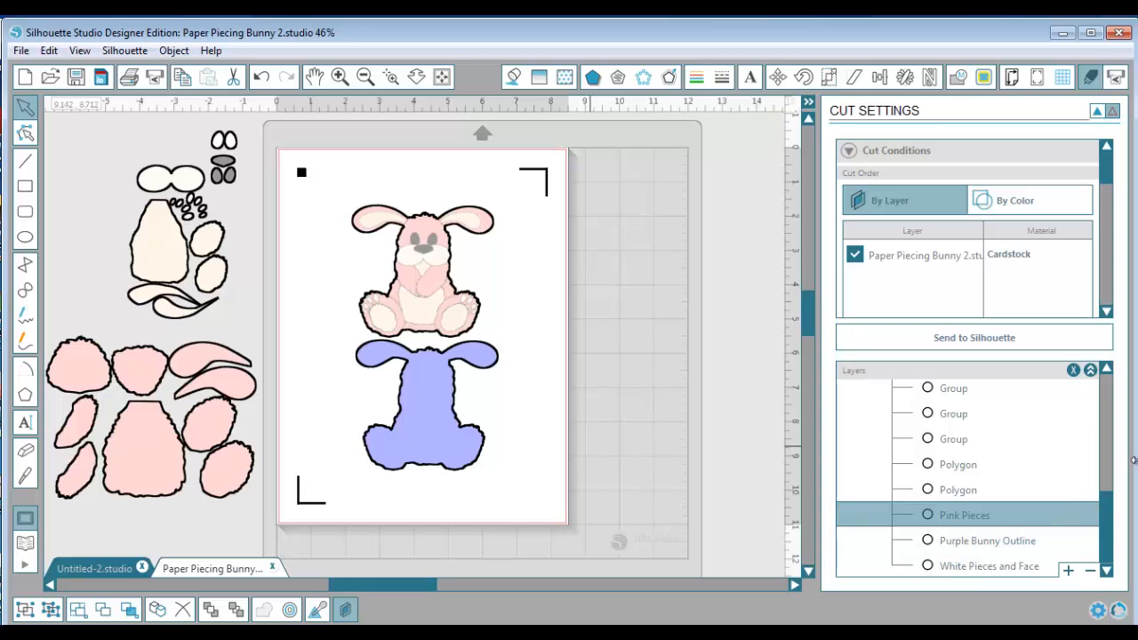
drag(1111, 522, 1117, 332)
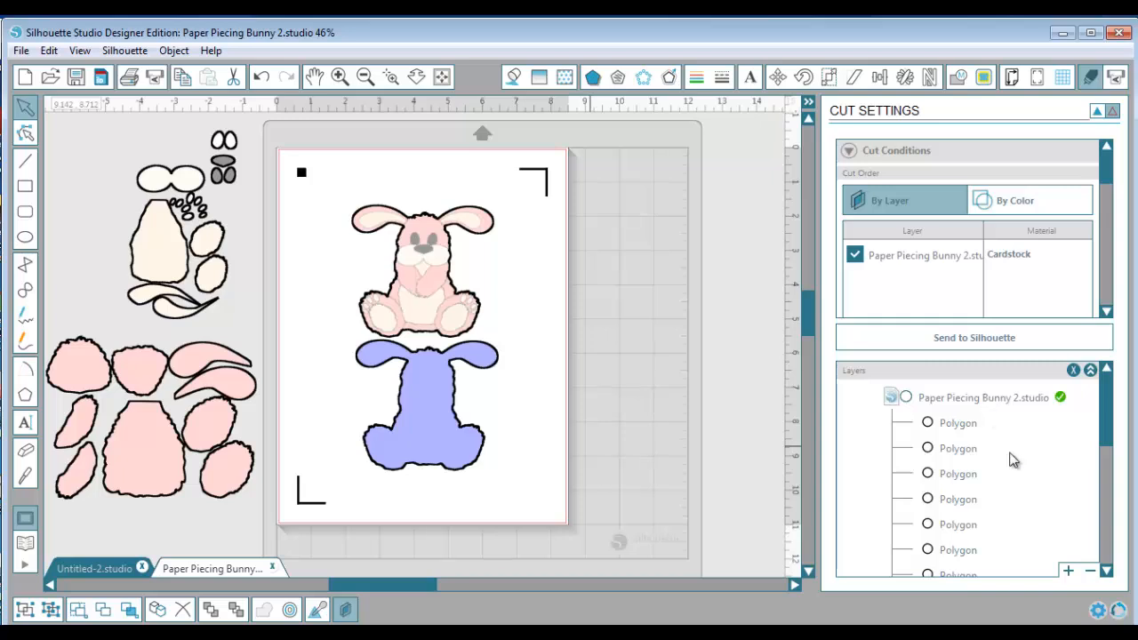
click(1067, 572)
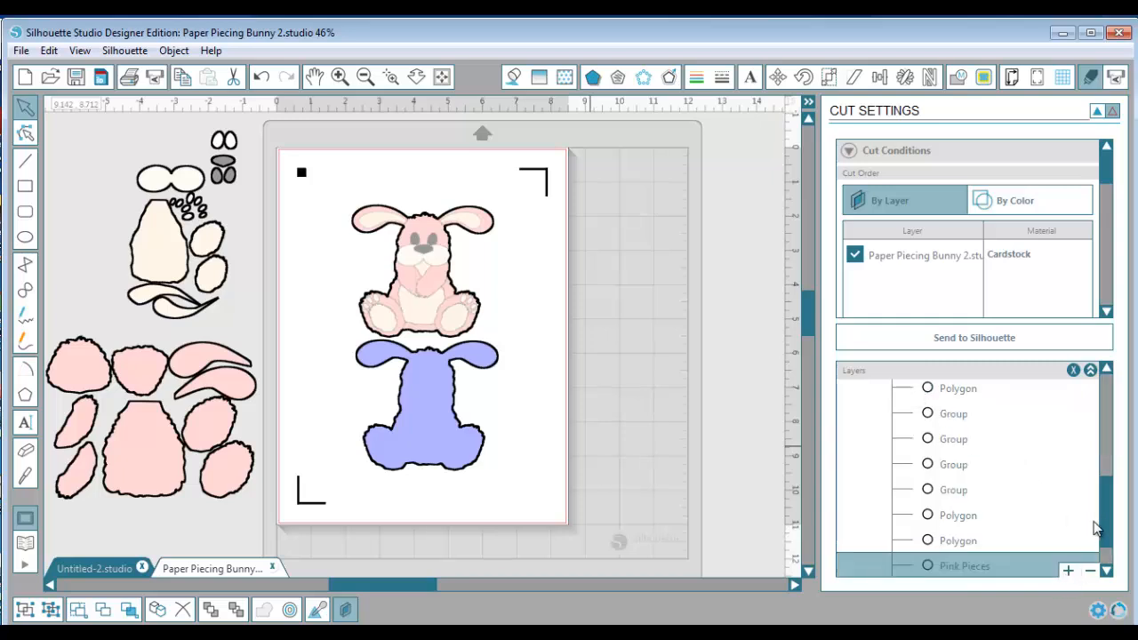
drag(1106, 510, 1107, 551)
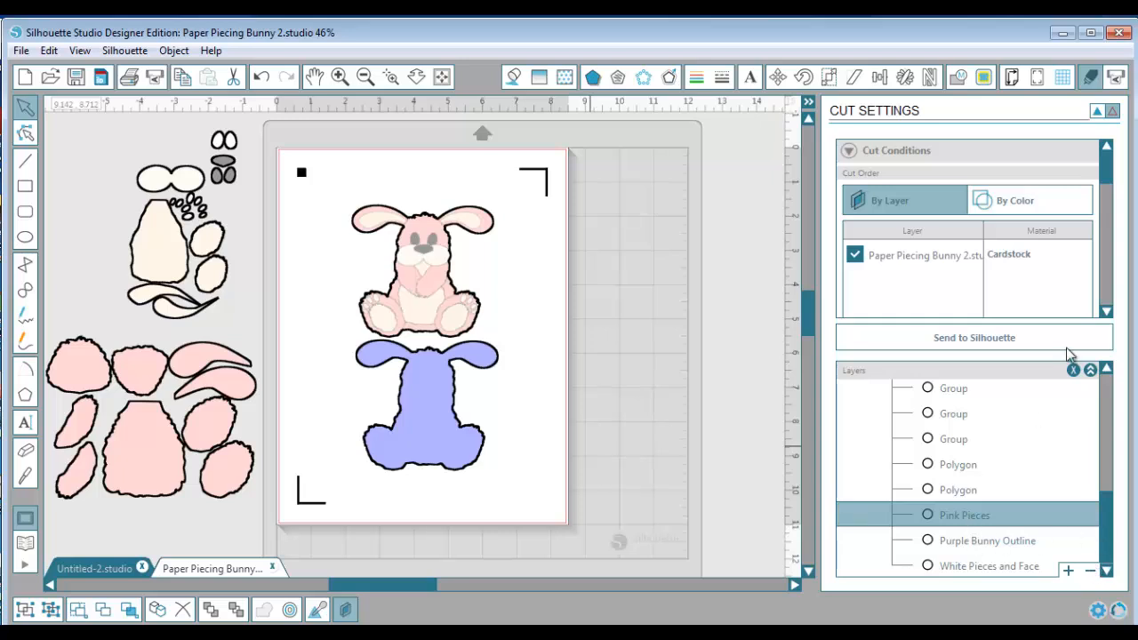
Go through the Purple Bunny Outline, Polygon and Group entries in the layer list to identify which bunny part each one is
click(1098, 112)
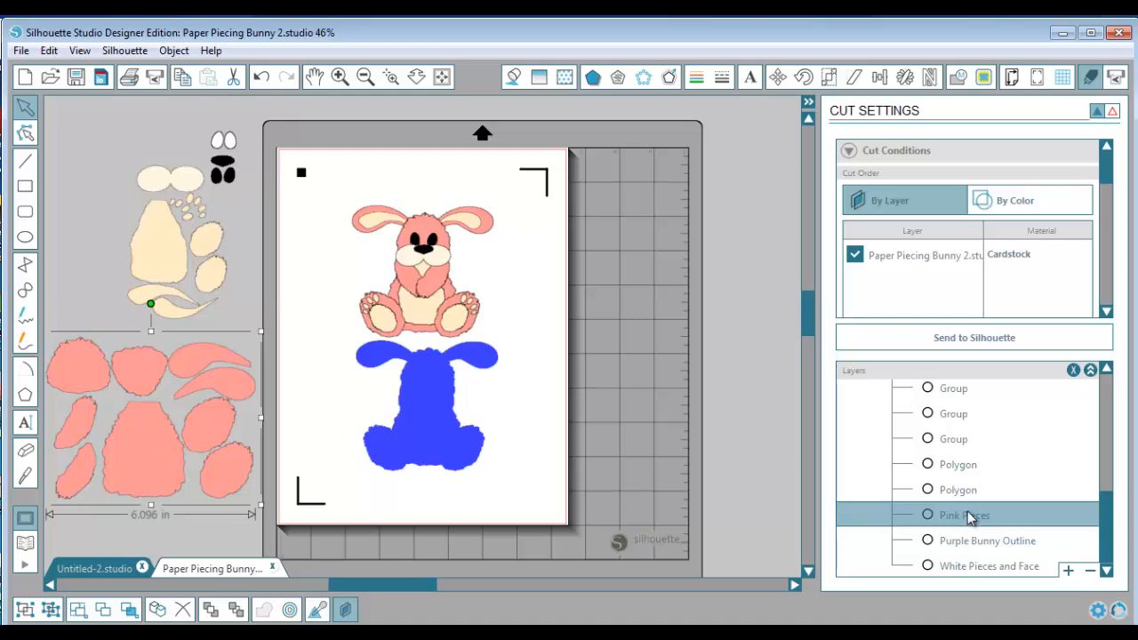
click(973, 542)
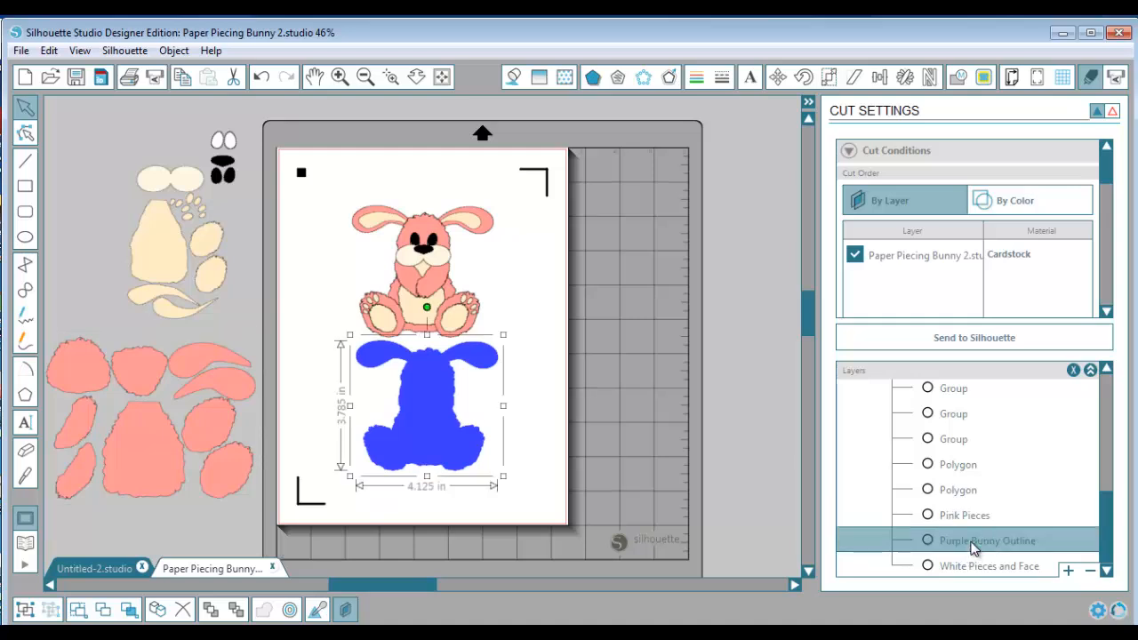
click(962, 487)
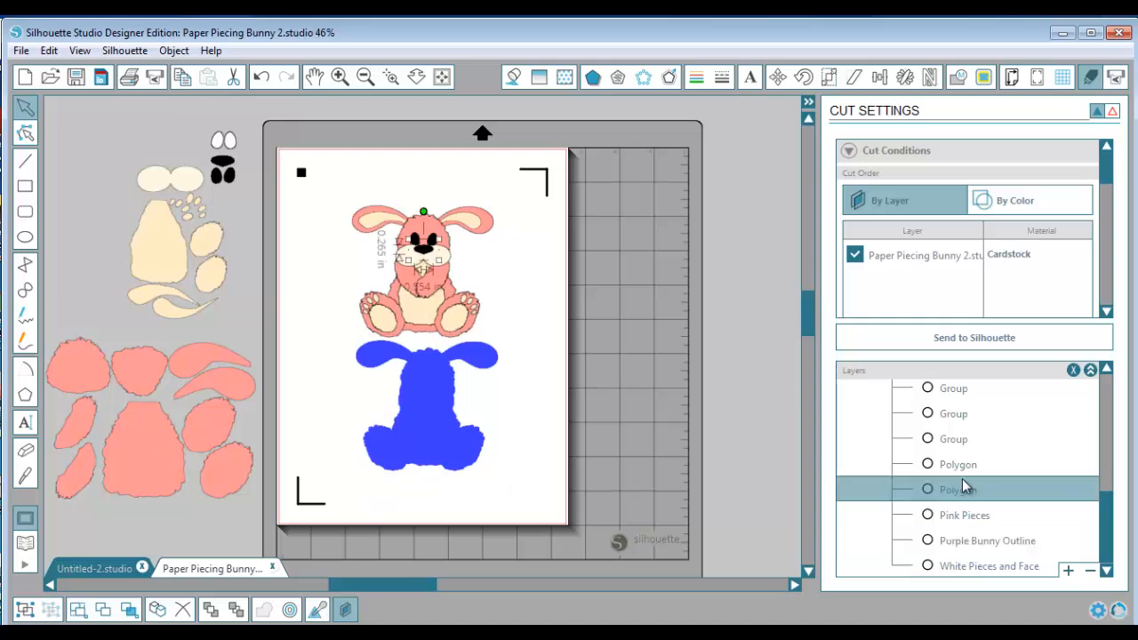
click(963, 469)
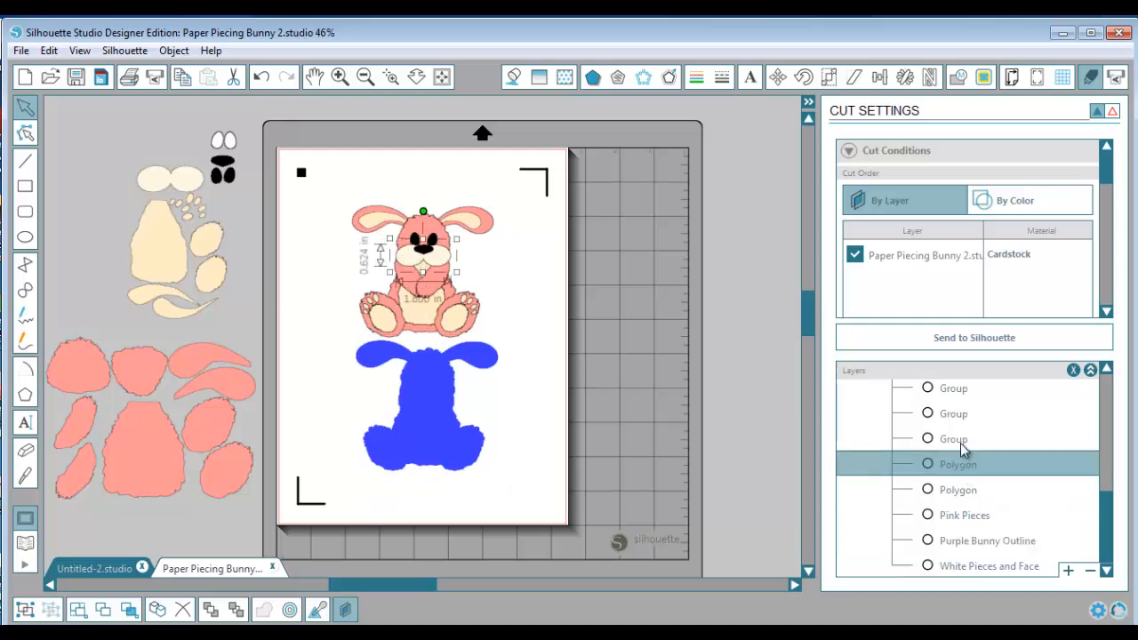
click(960, 442)
click(956, 414)
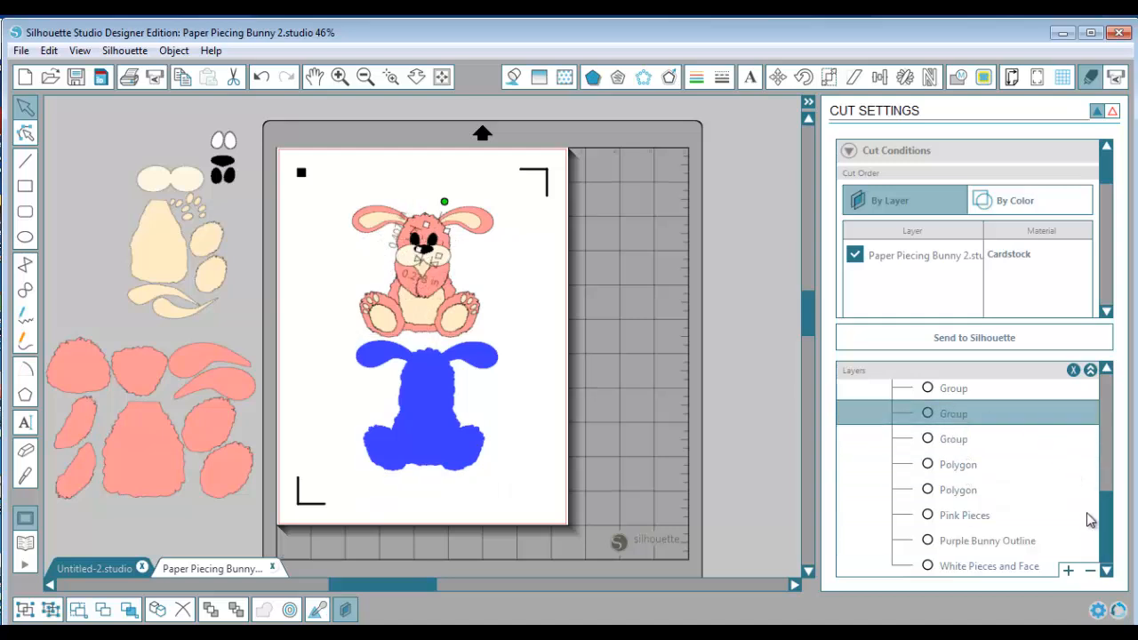
drag(1102, 531, 1122, 404)
click(980, 426)
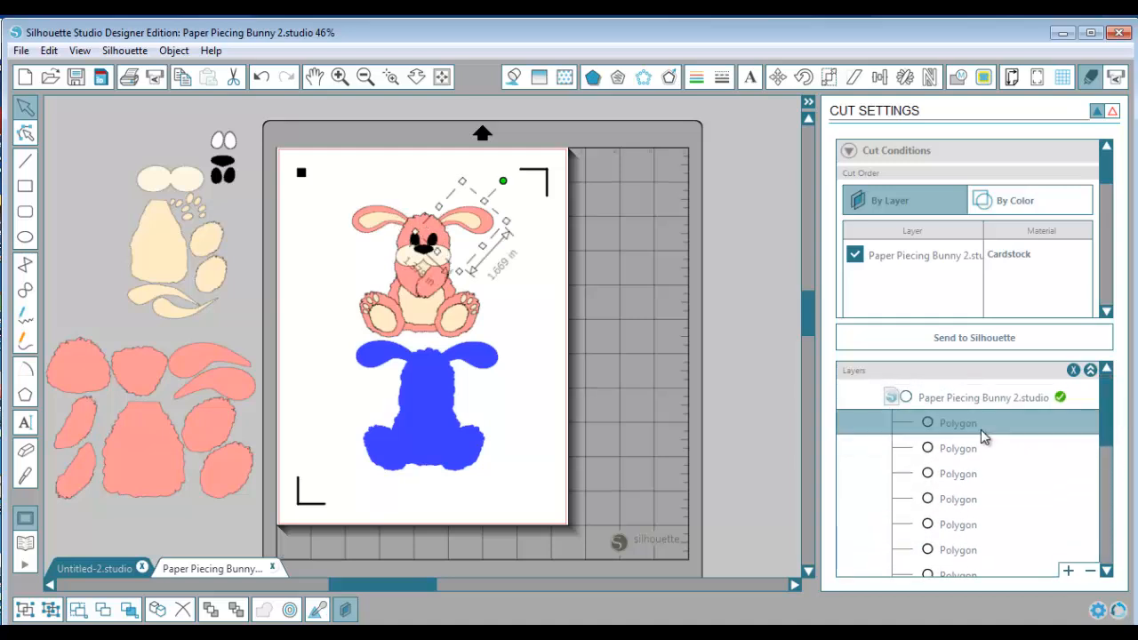
click(955, 449)
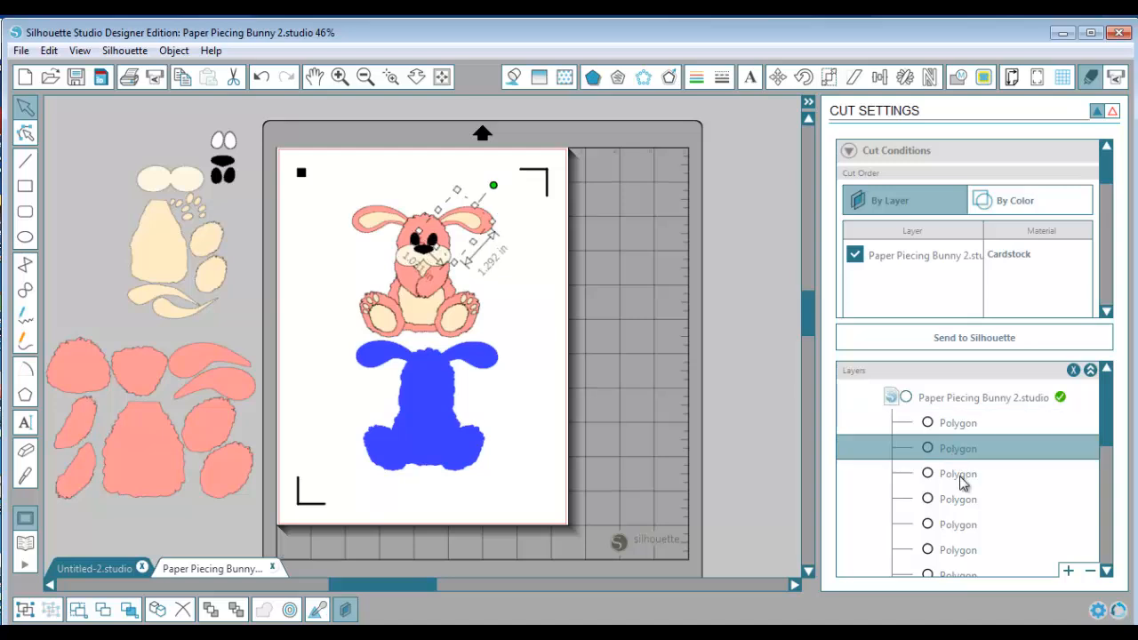
click(960, 476)
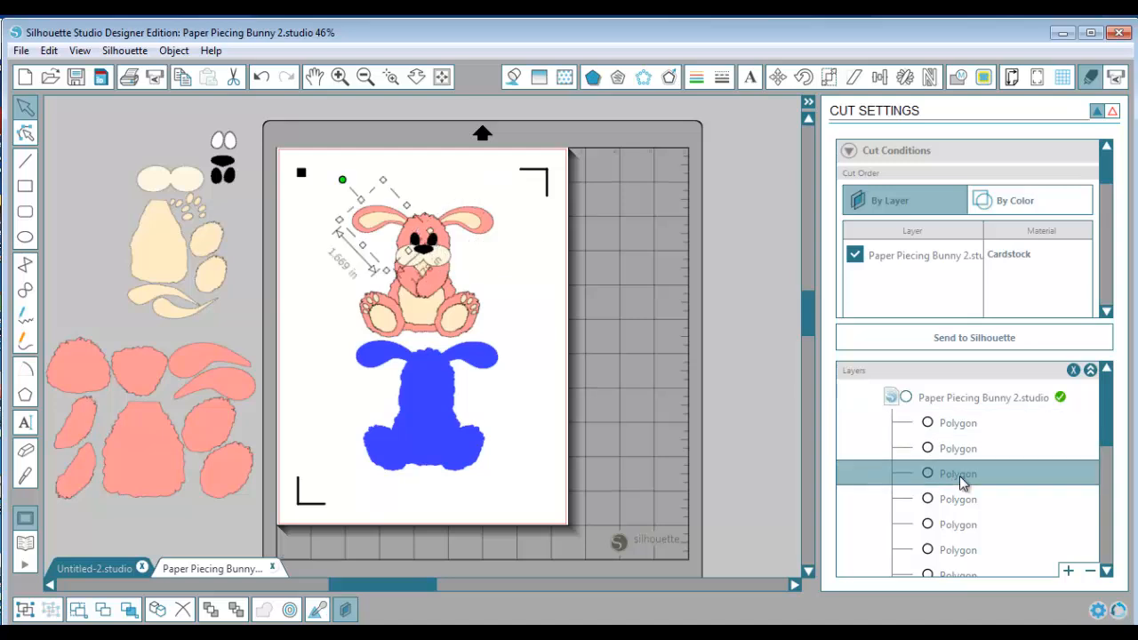
Rename the first Polygon entry in the layer list as Right Lg. Ear
click(956, 427)
double_click(956, 425)
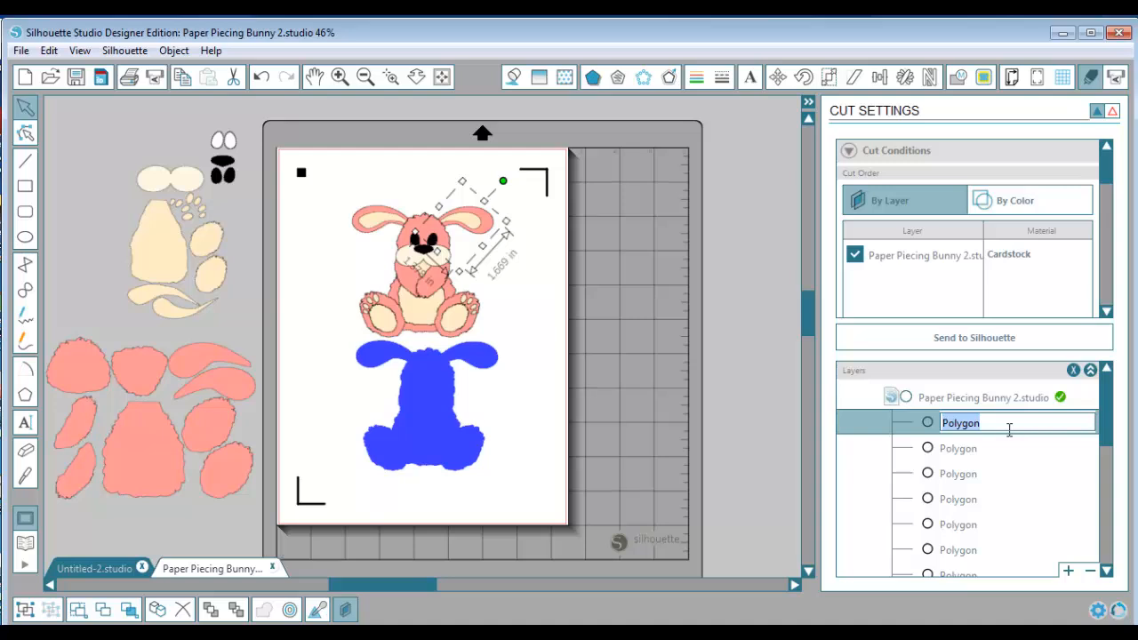
text(Right Lg. Ear)
click(726, 347)
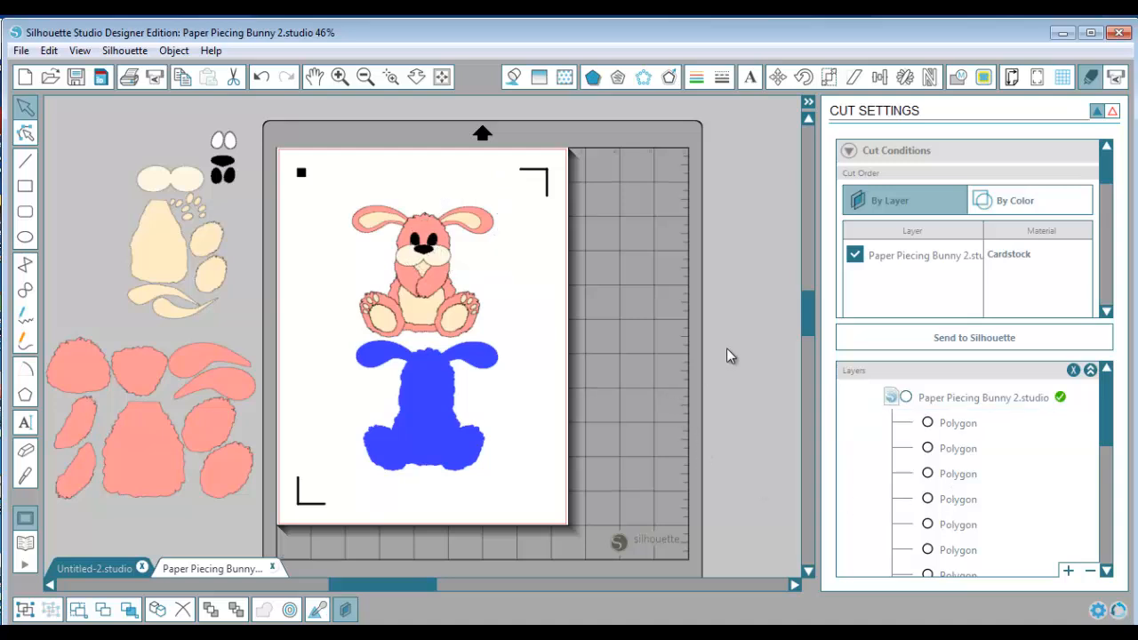
Add a new layer to the document and move the Purple Bunny Outline into it
drag(1107, 427, 1104, 551)
click(1069, 570)
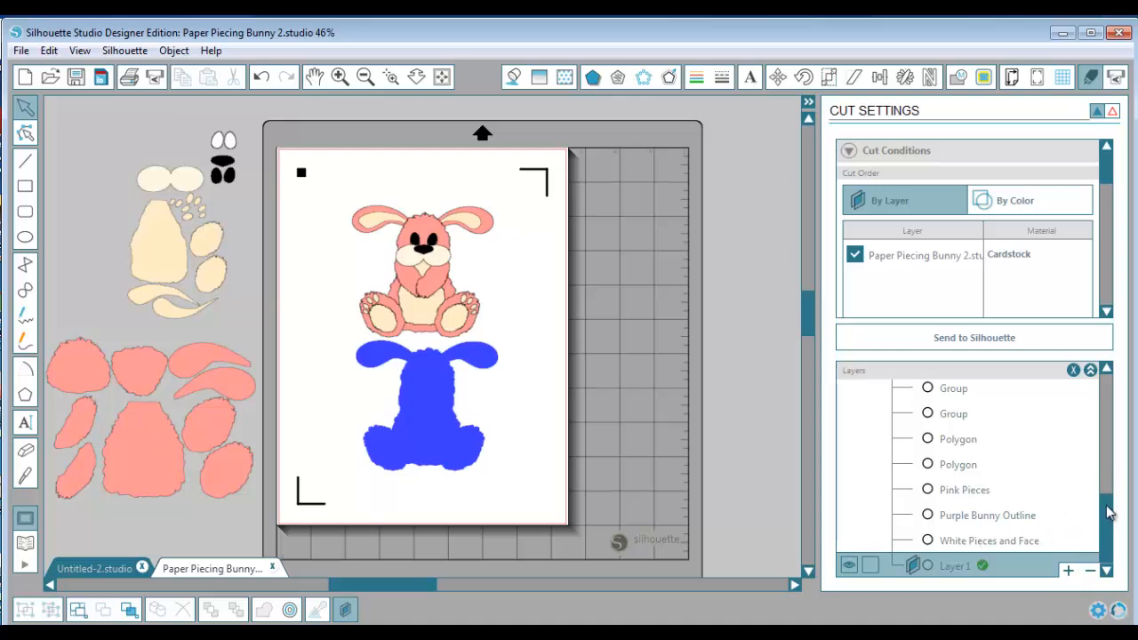
click(1009, 515)
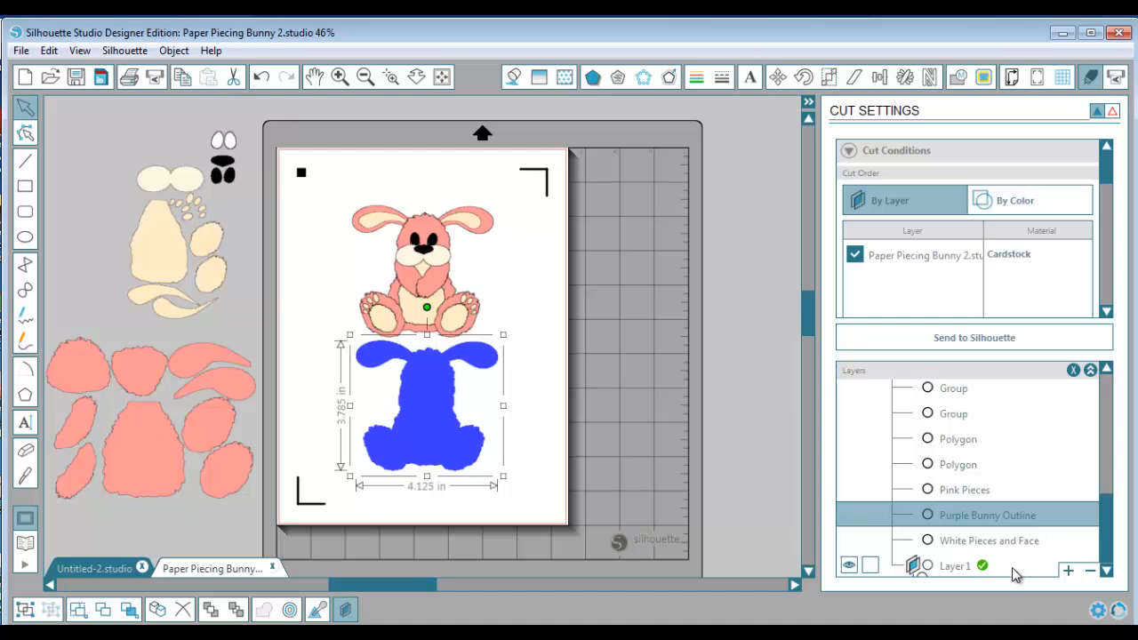
drag(1010, 515, 1011, 567)
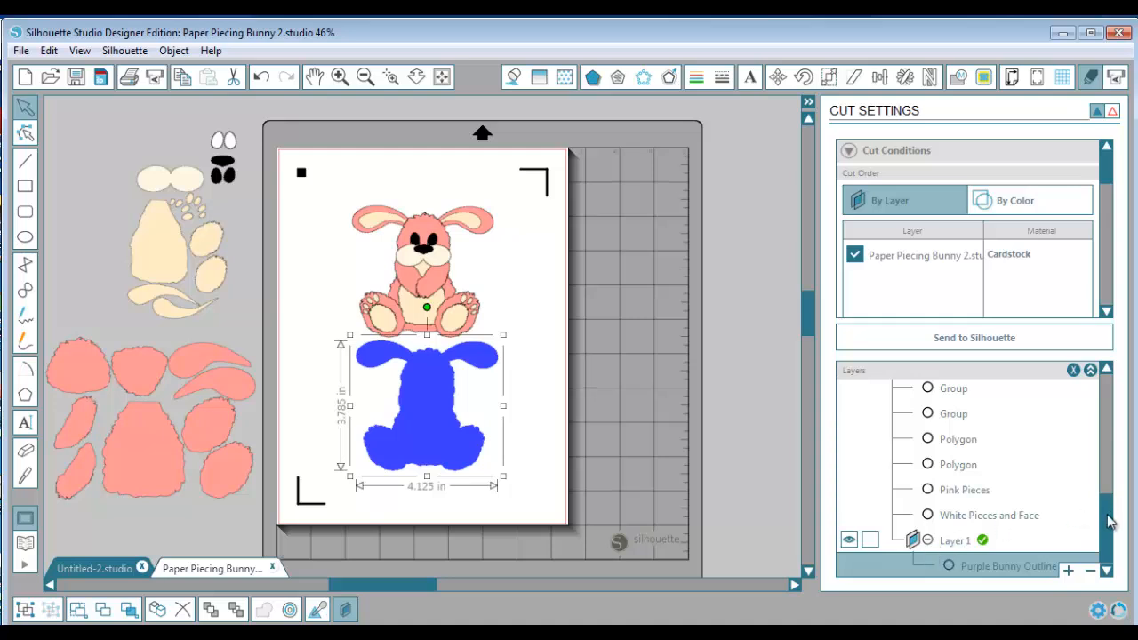
Return to the cut preview, then exclude Layer 1 from cutting and include it again
drag(1109, 522, 1131, 380)
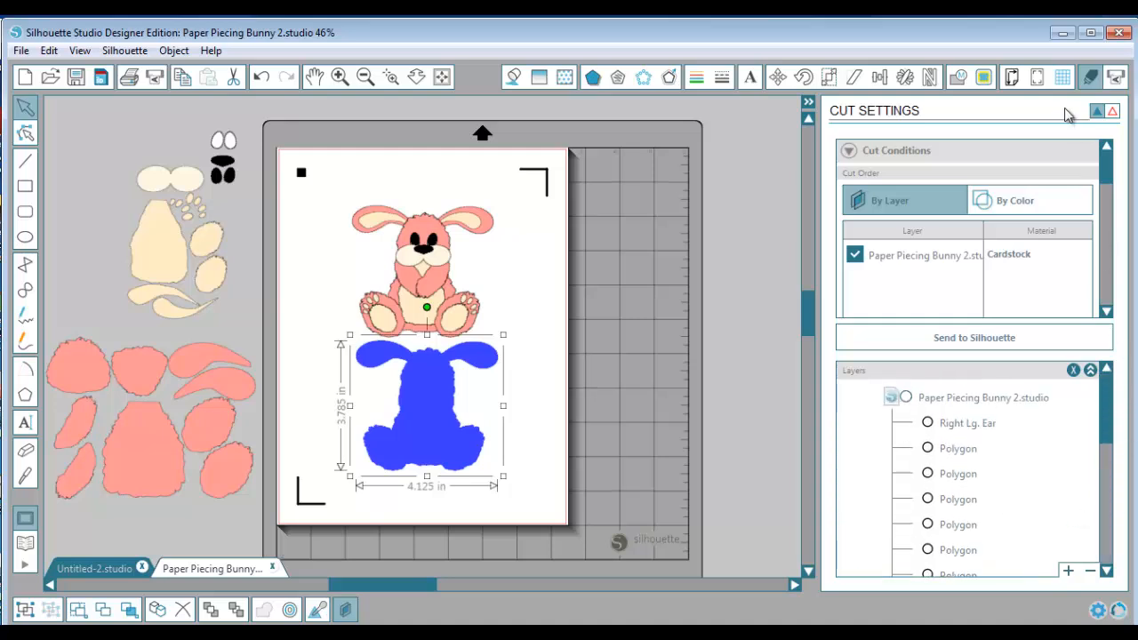
click(1089, 79)
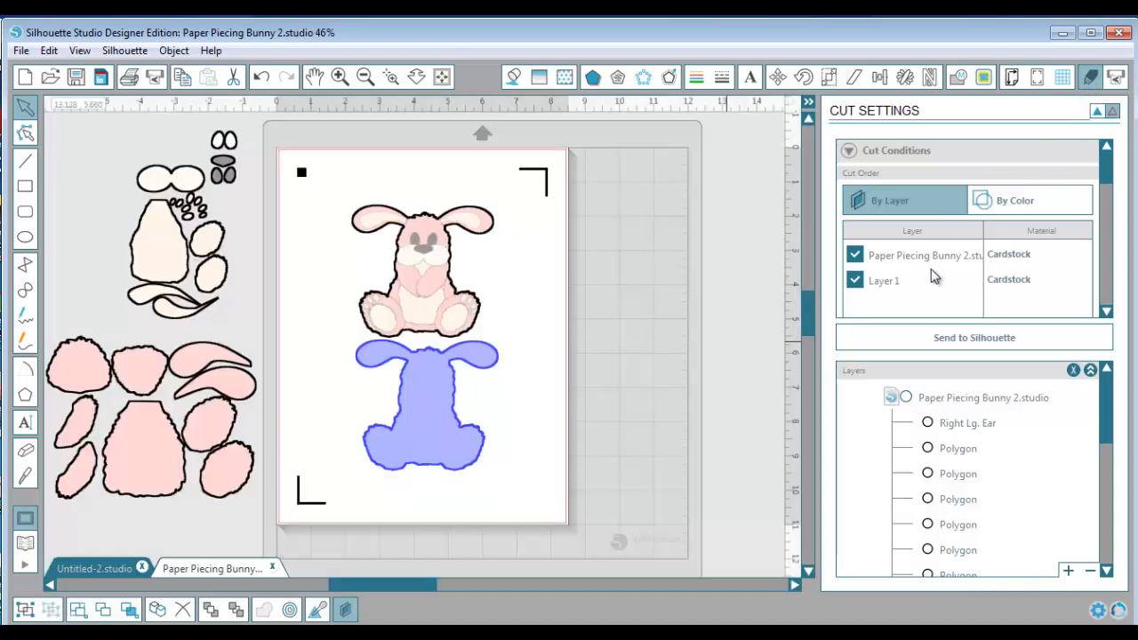
click(853, 281)
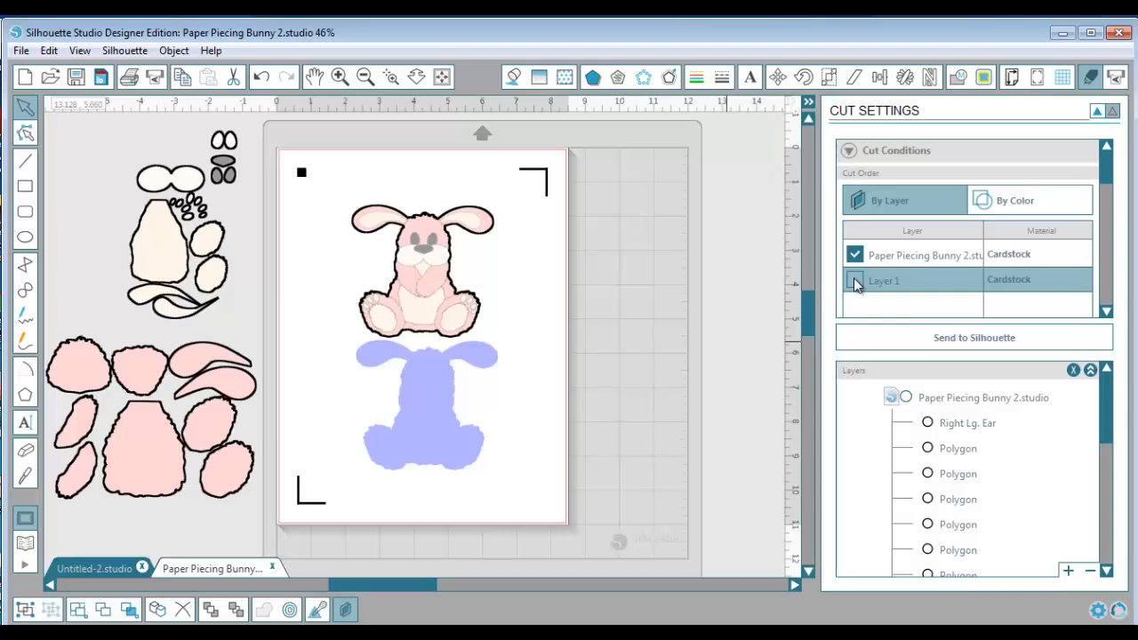
click(854, 281)
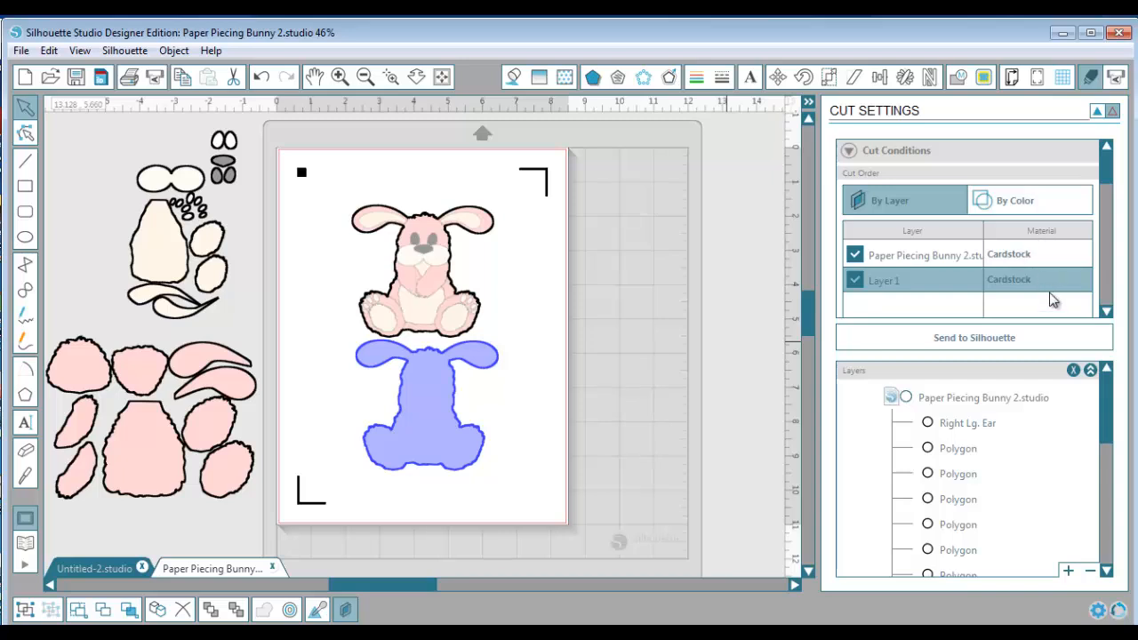
Hide the layer list and set the material for Layer 1 to Image Plus Cardstock
click(1074, 371)
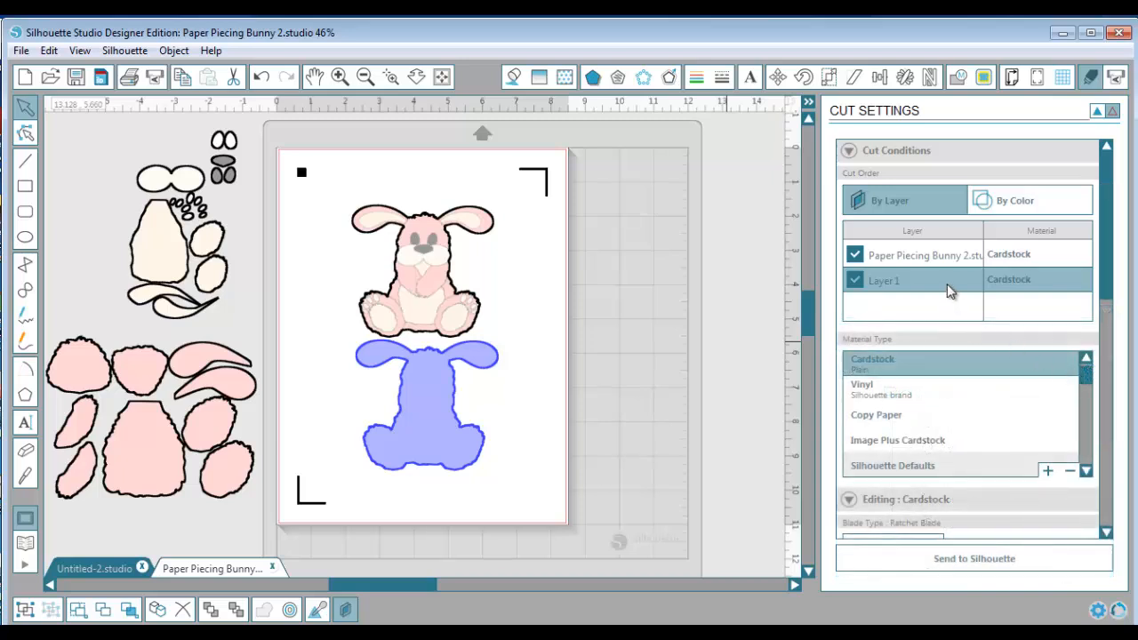
click(959, 442)
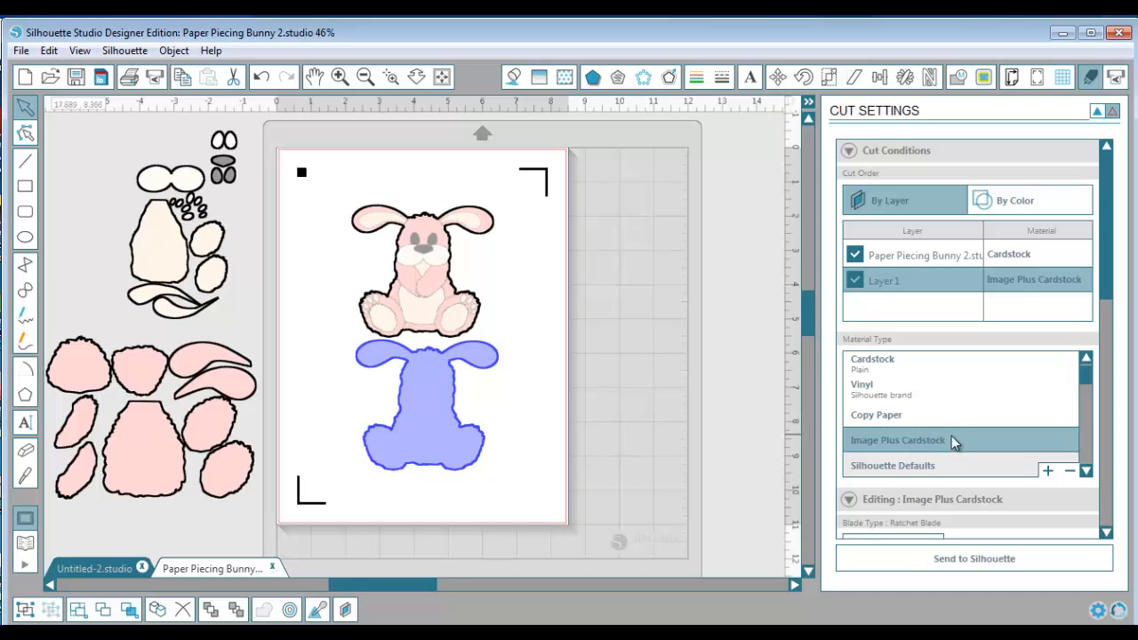
click(1085, 472)
click(1086, 472)
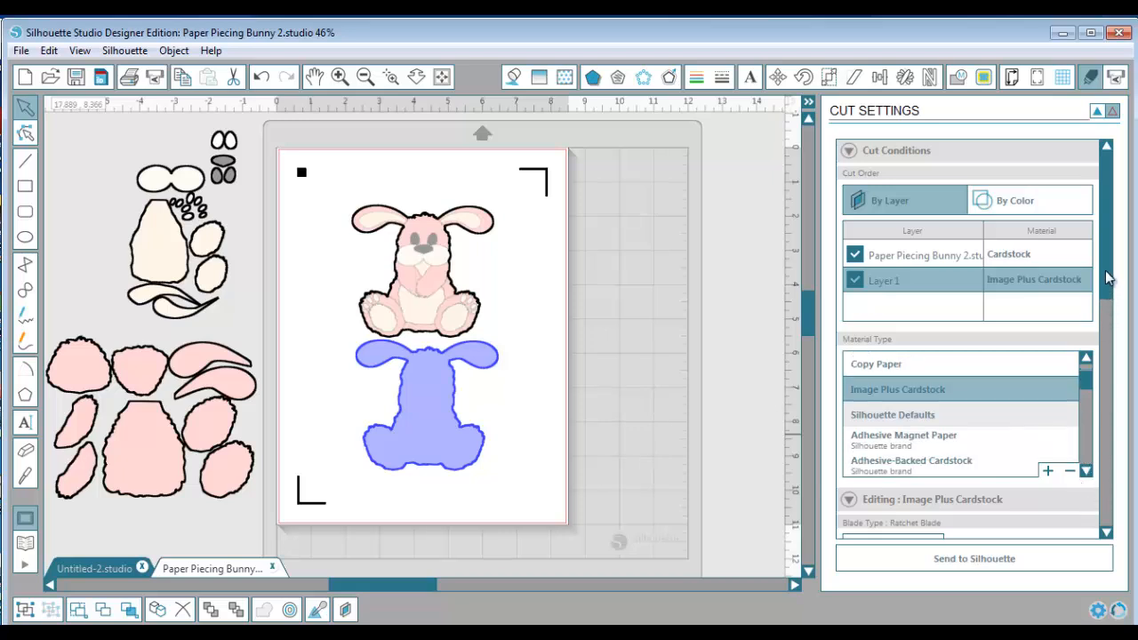
Set Layer 1's cut line pattern to the solid Style 1
scroll(1113, 284, down, 1)
drag(1113, 285, 1124, 420)
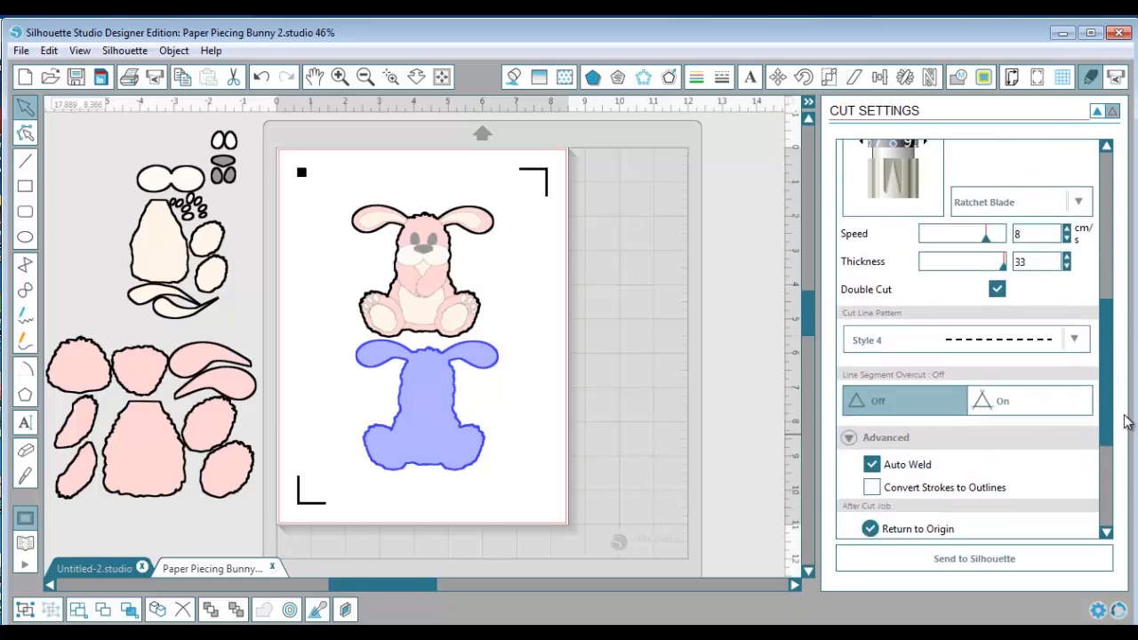
click(1076, 341)
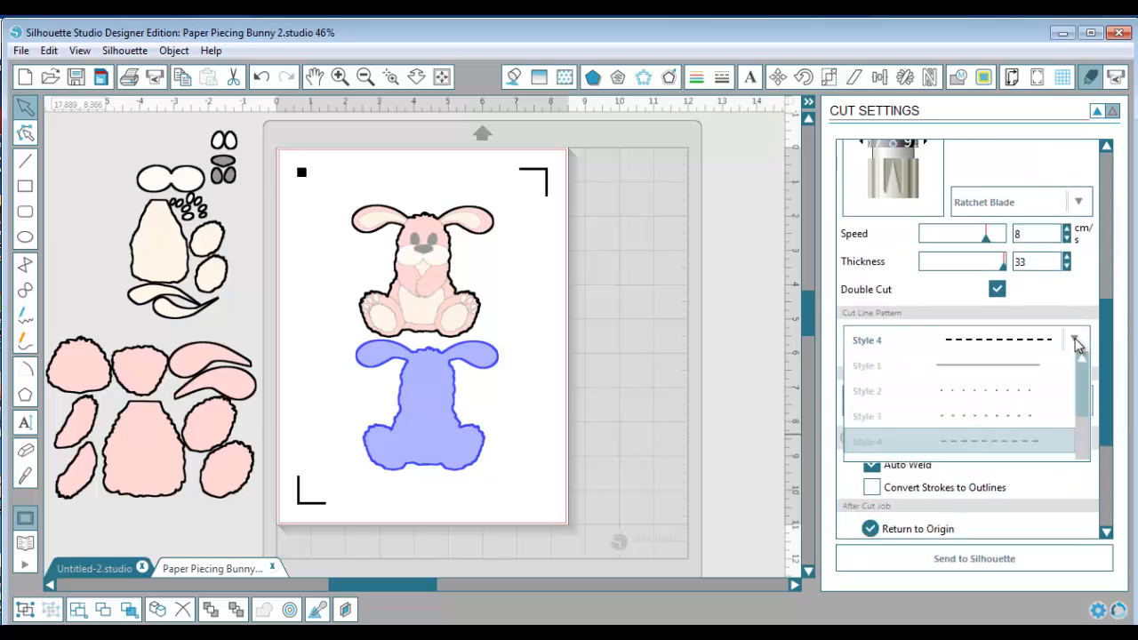
click(1013, 363)
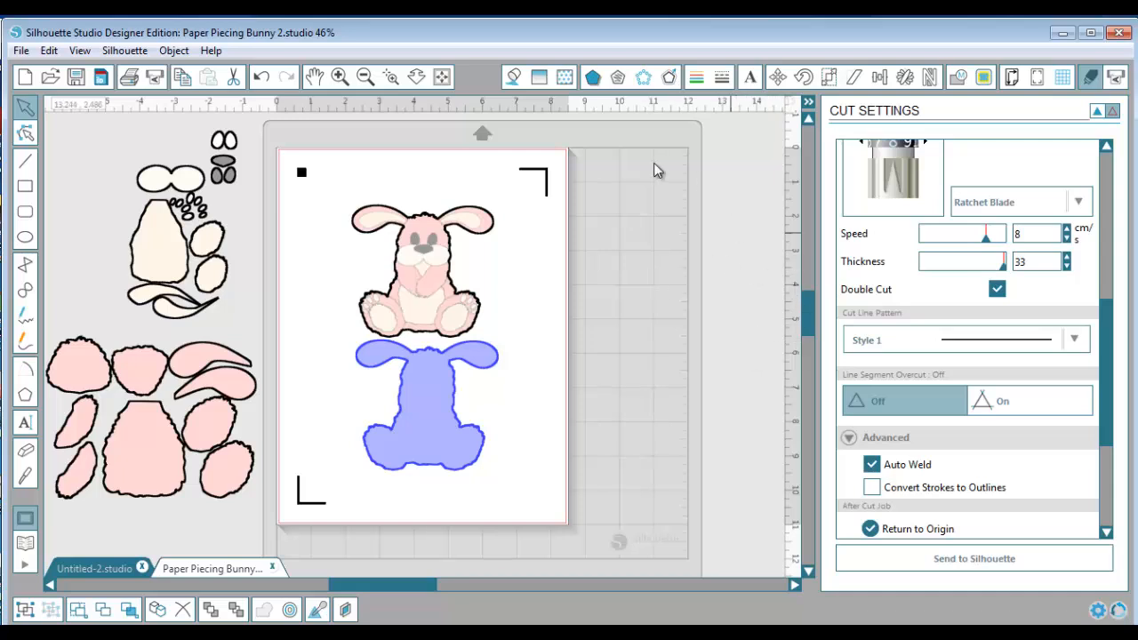
Draw a horizontal line about 5.2 in long and place it above the bunny's ears
click(26, 161)
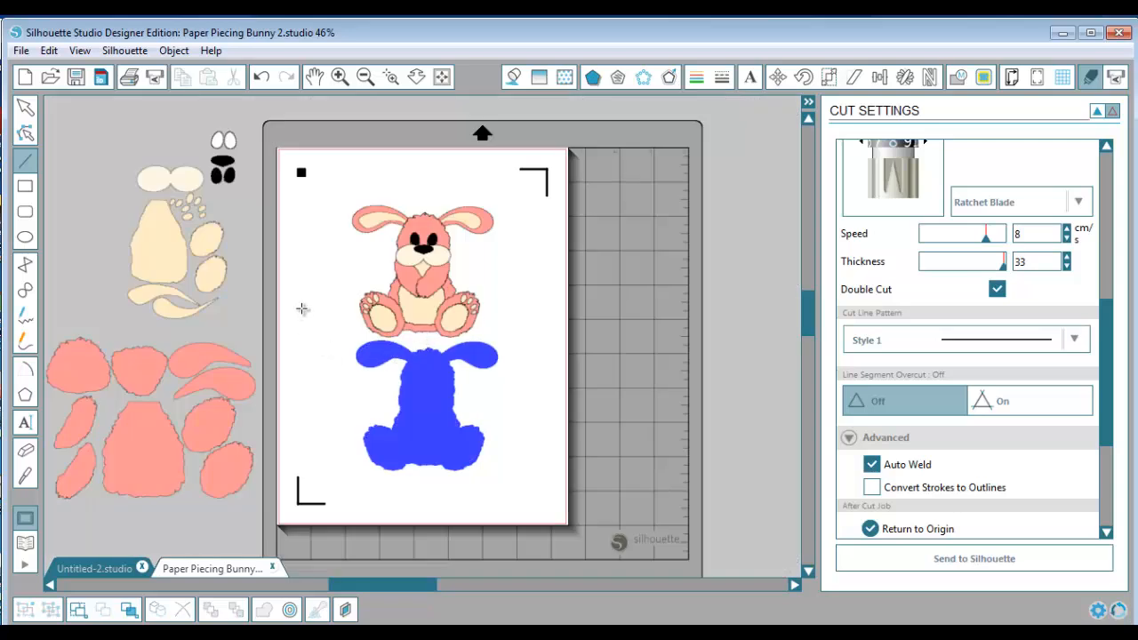
click(302, 308)
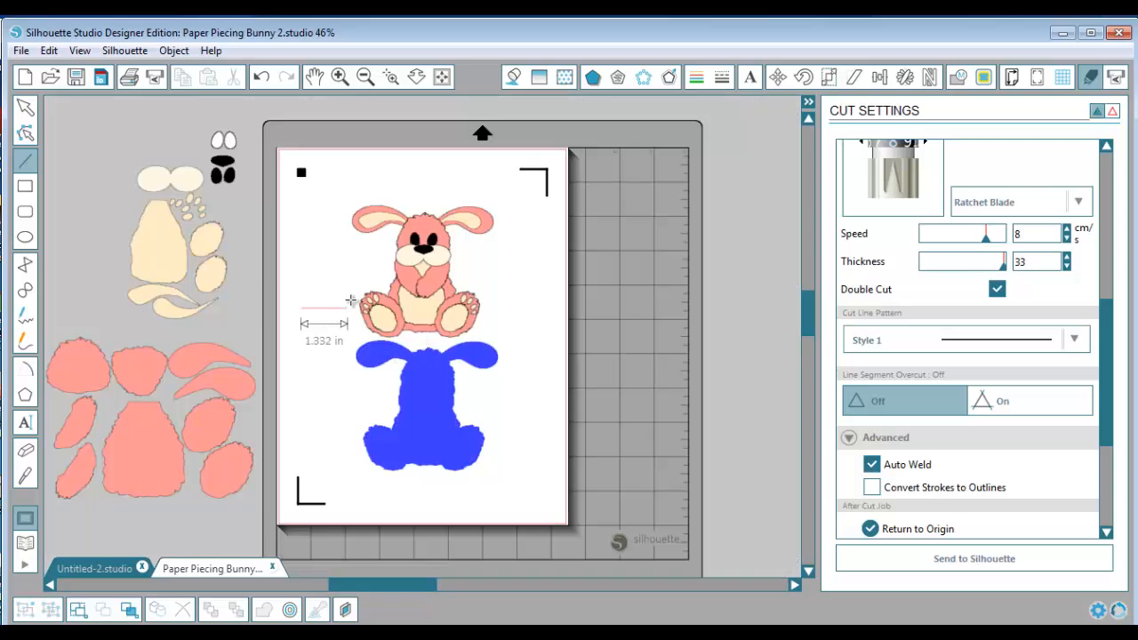
click(481, 304)
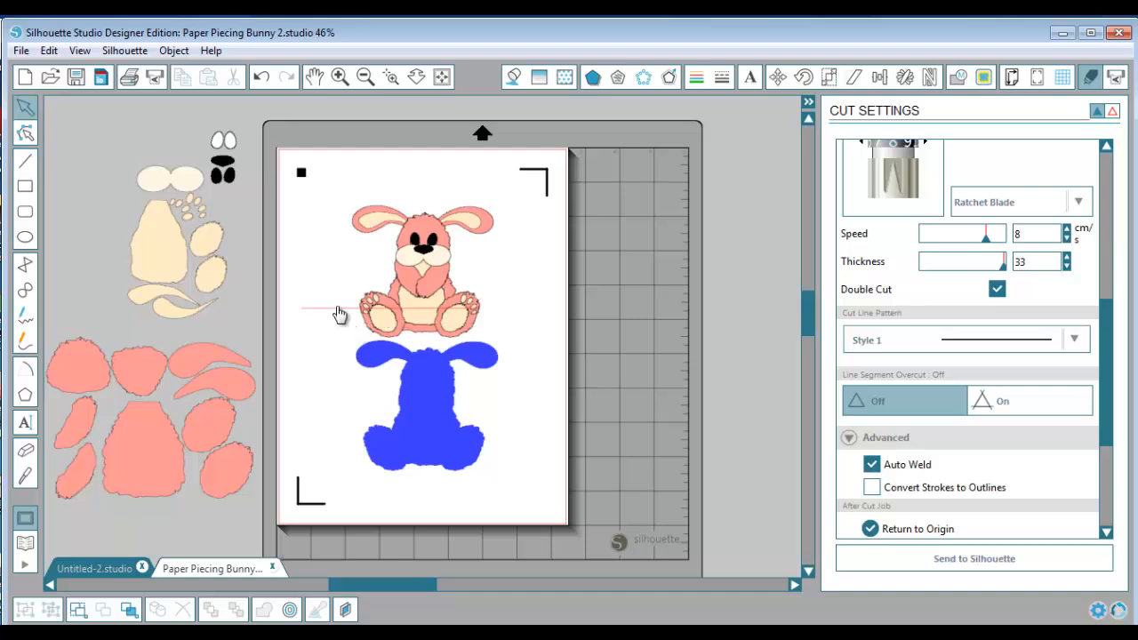
drag(339, 309, 381, 189)
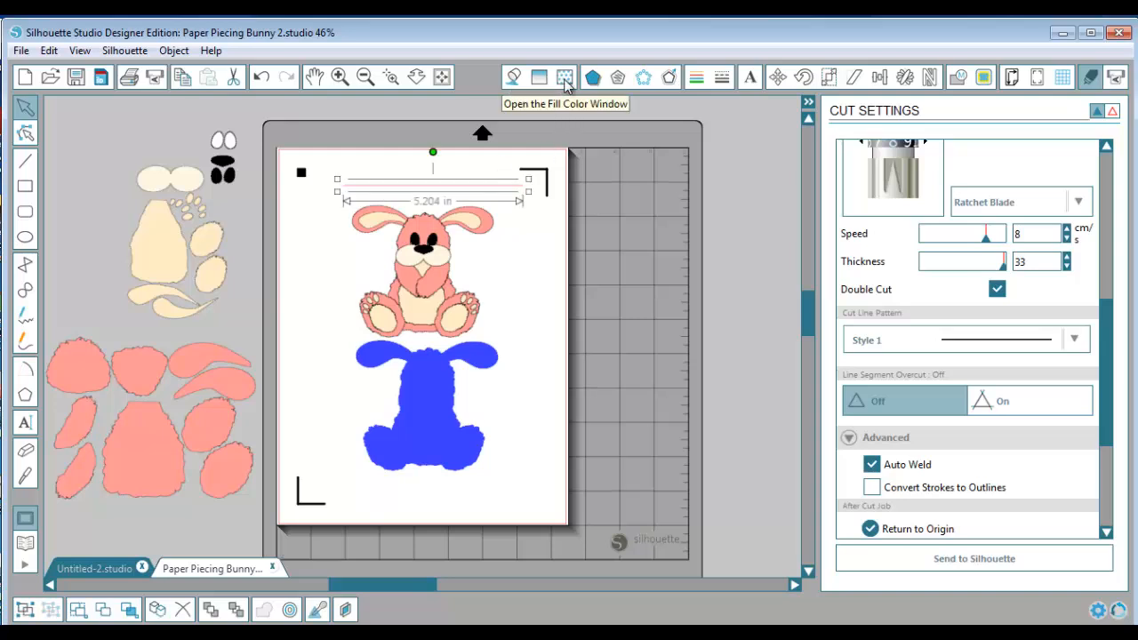
Give the new line the purple line color RGB (114,20,255) and the short-dashed line style
click(696, 79)
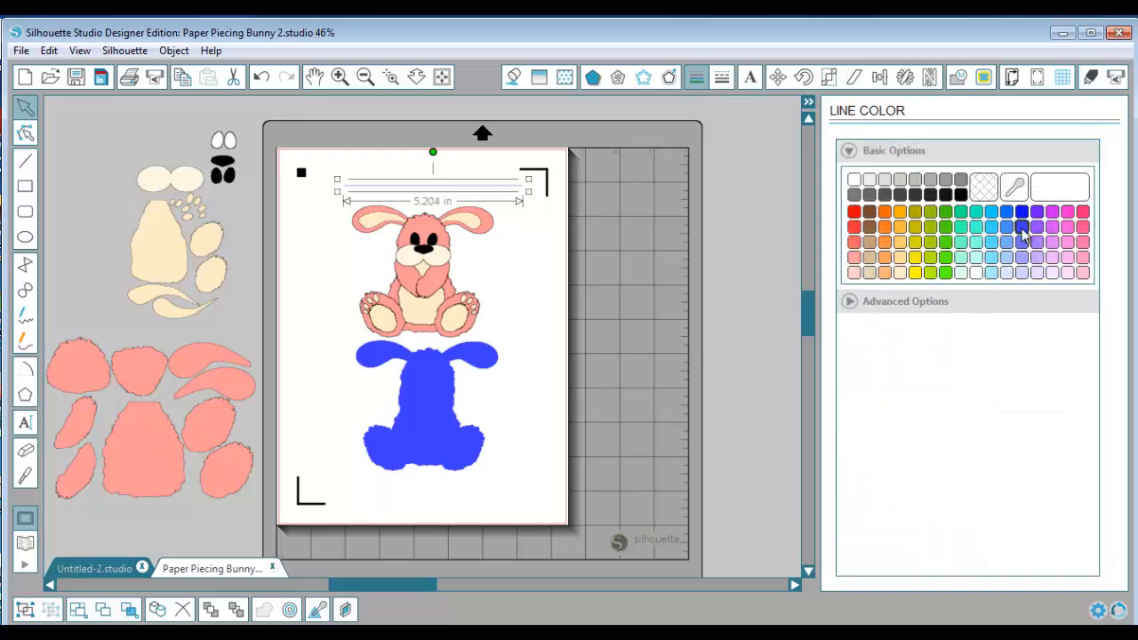
click(1036, 212)
click(723, 80)
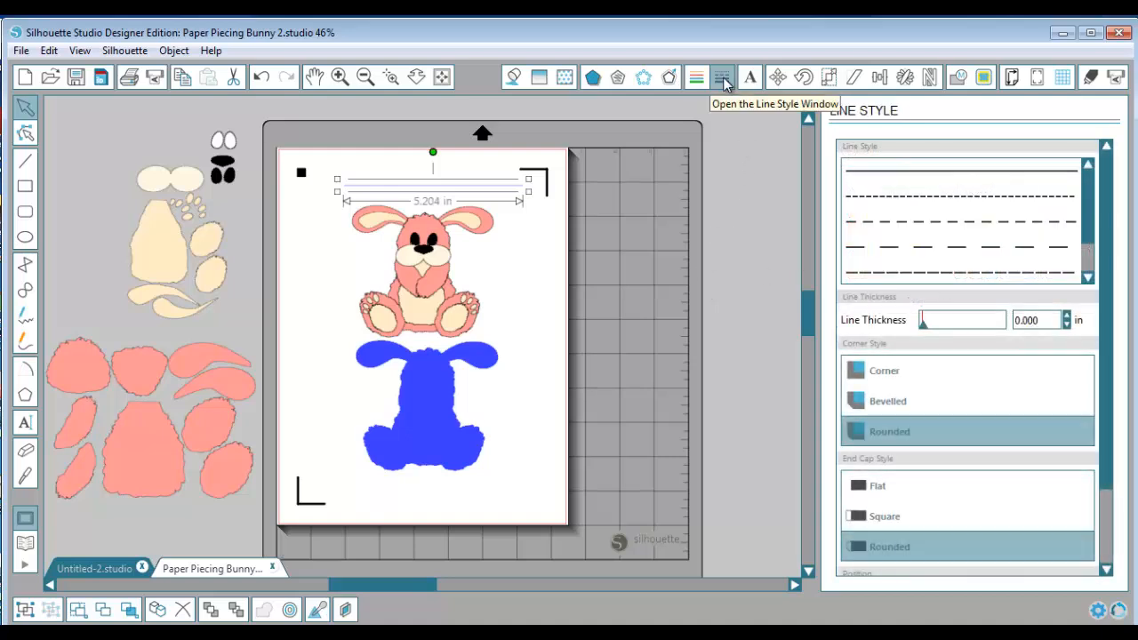
click(879, 205)
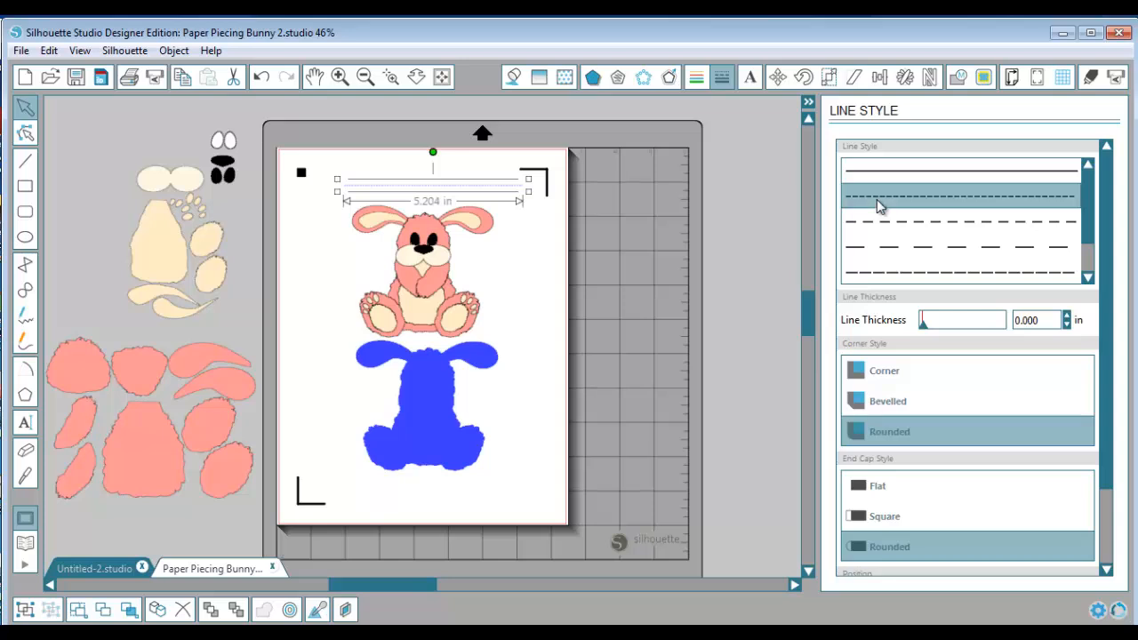
With the cut order set by color, set the cut line pattern of the RGB (114,20,255) line to the dashed Style 4
click(1089, 78)
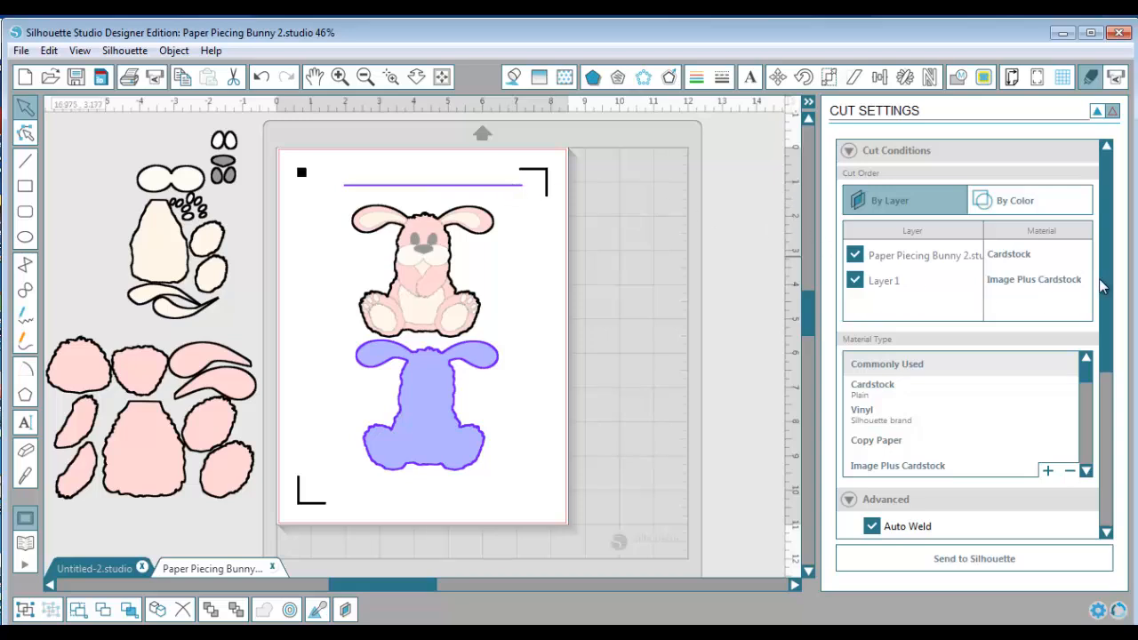
click(1054, 203)
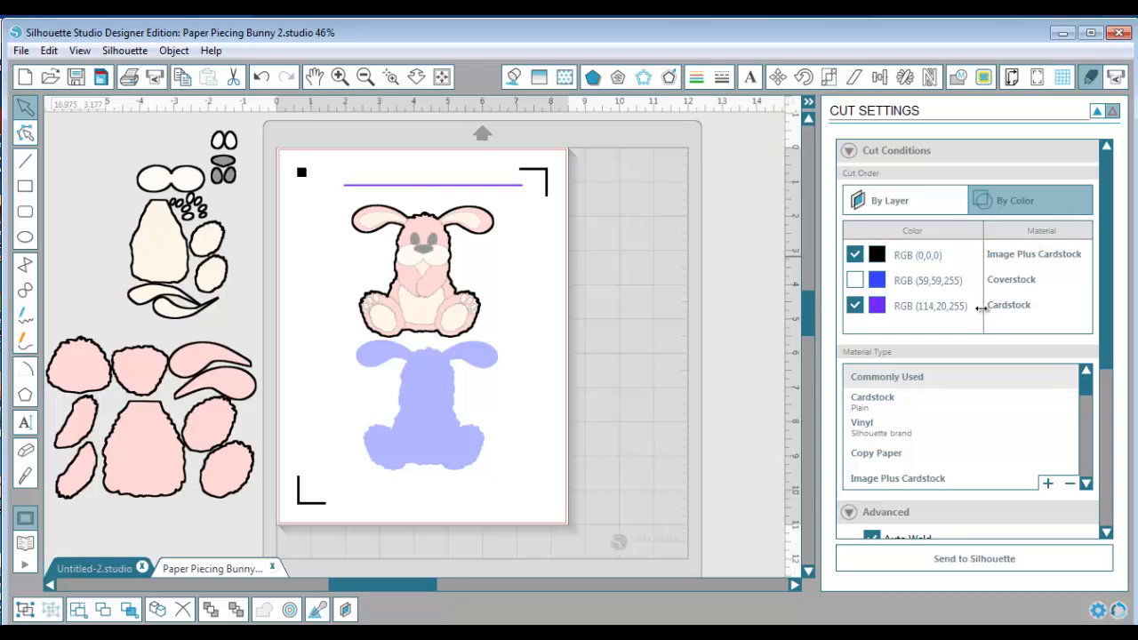
click(1003, 306)
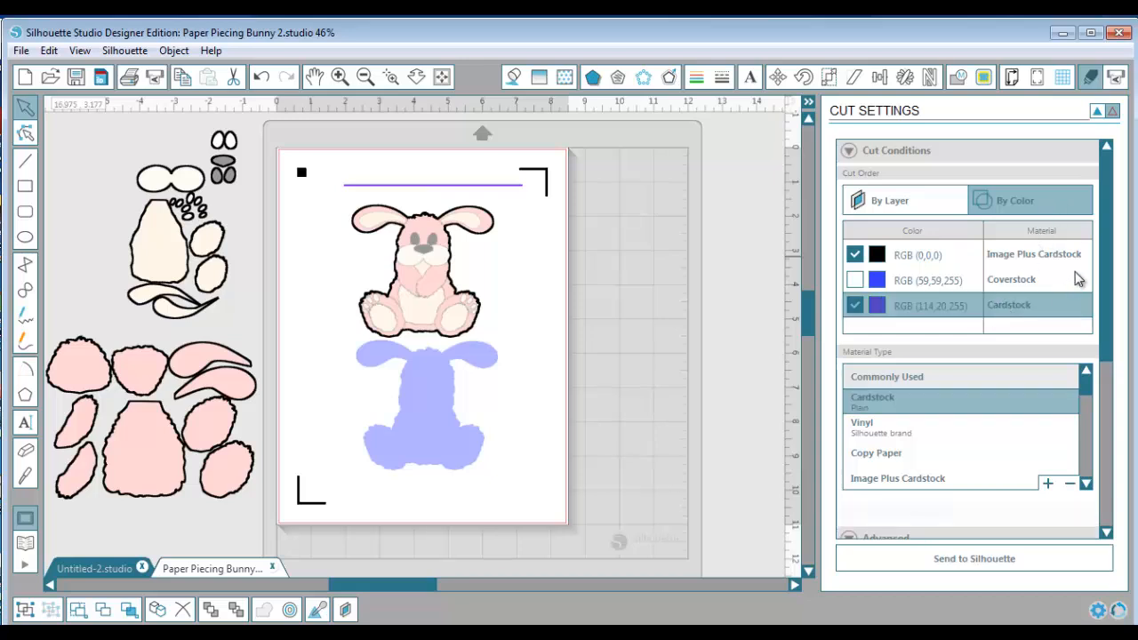
drag(1108, 255, 1126, 392)
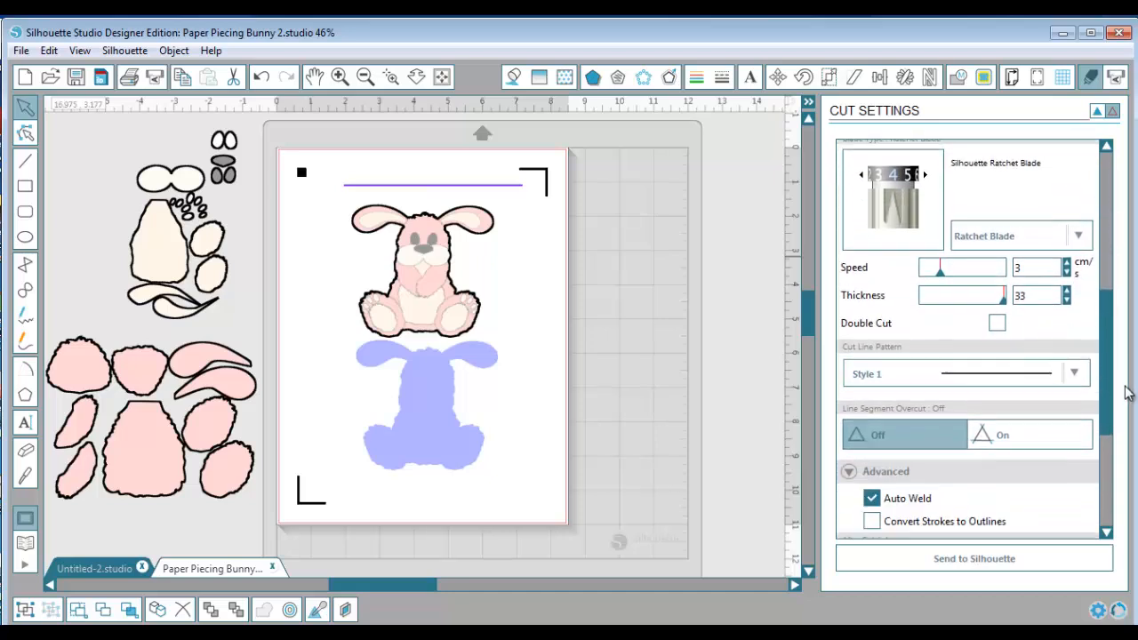
click(1075, 375)
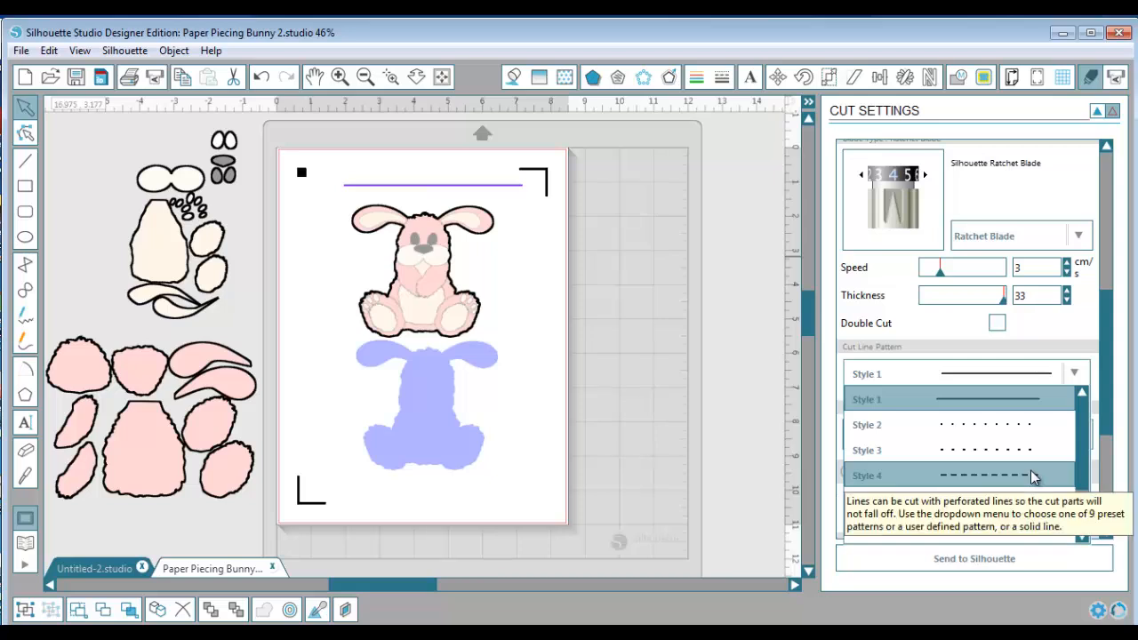
click(1031, 472)
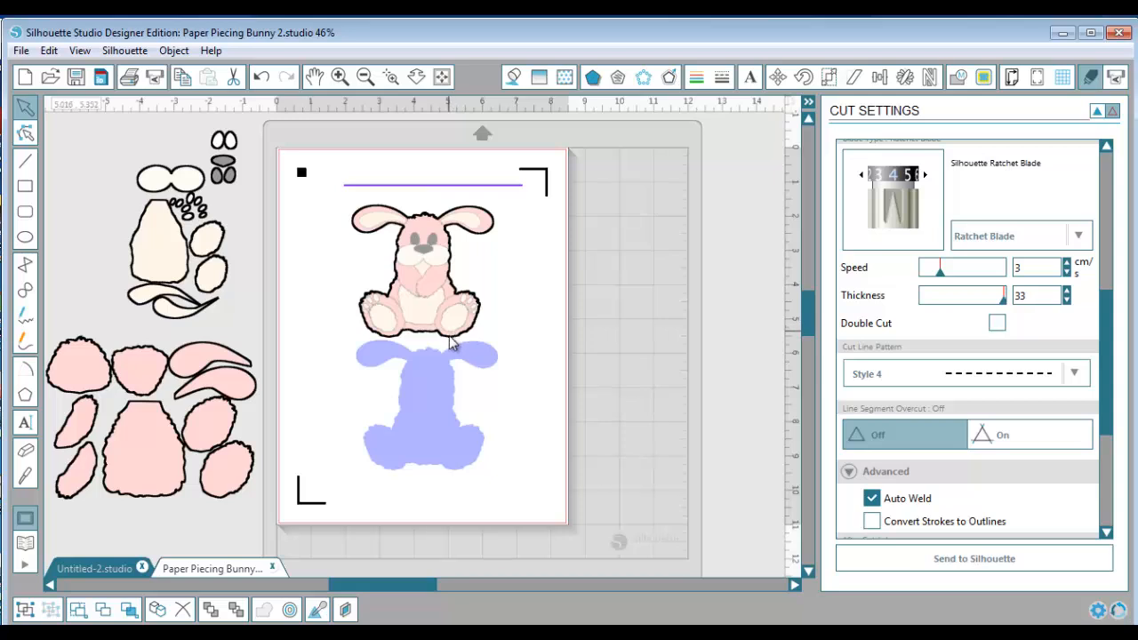
Check the Cameo's status in Send to Silhouette, then return to the cut settings, hide the cut preview and deselect the line
click(1096, 114)
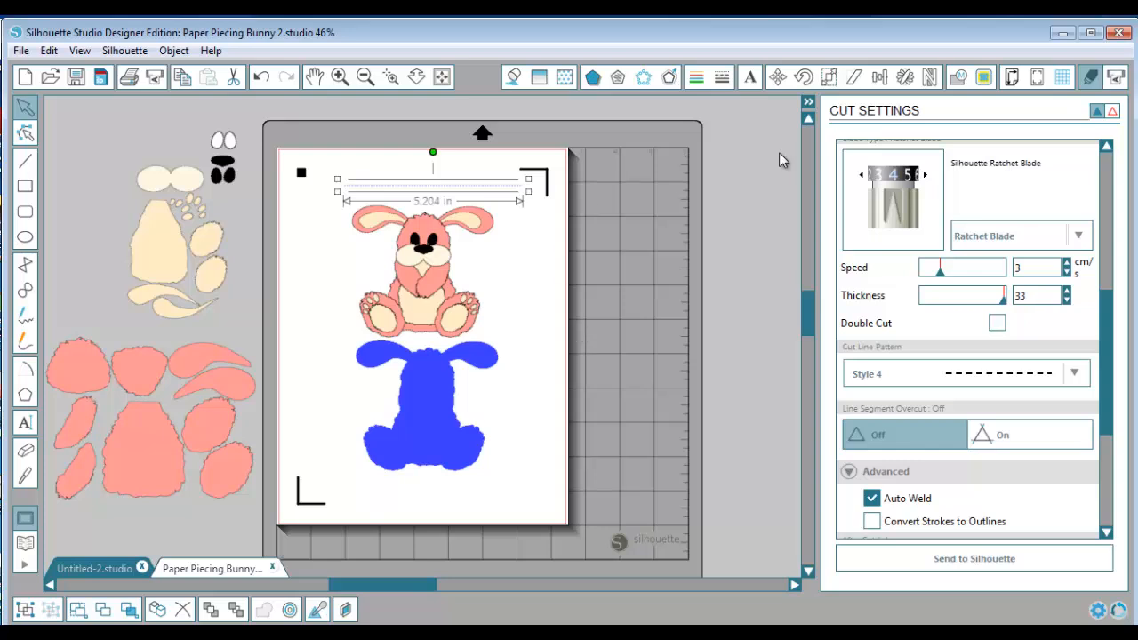
click(1116, 78)
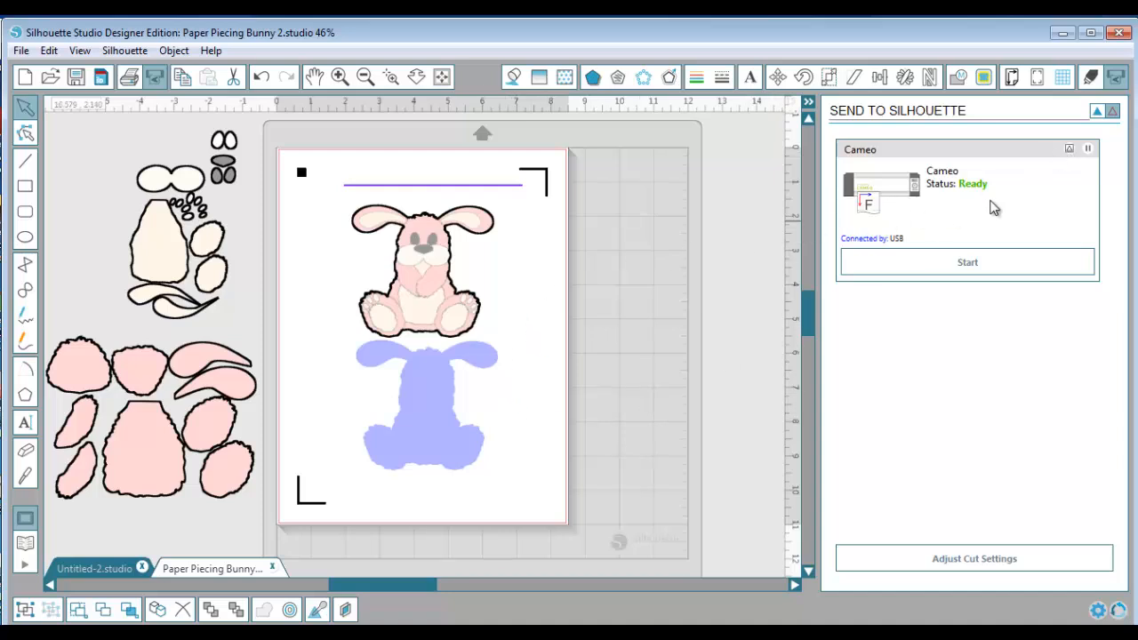
click(1090, 79)
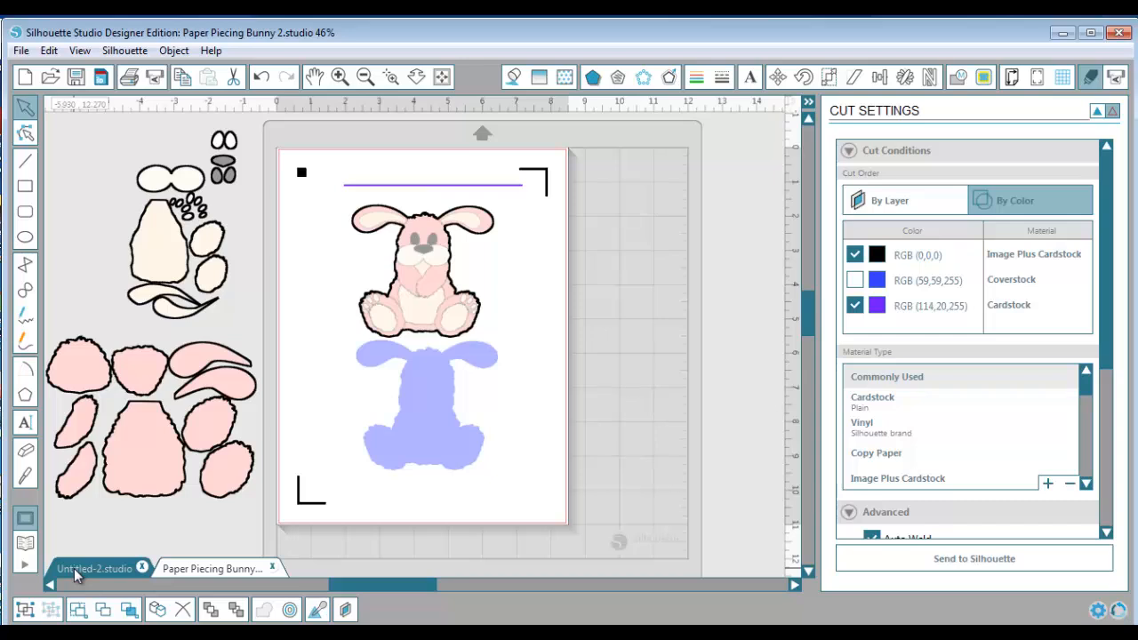
click(1100, 112)
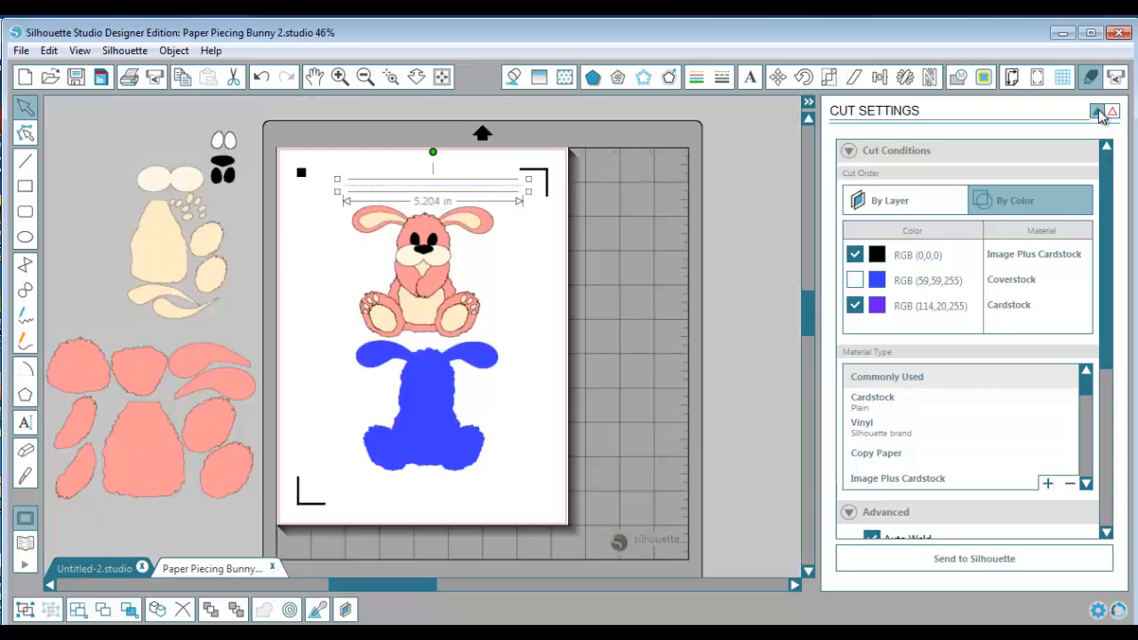
click(553, 374)
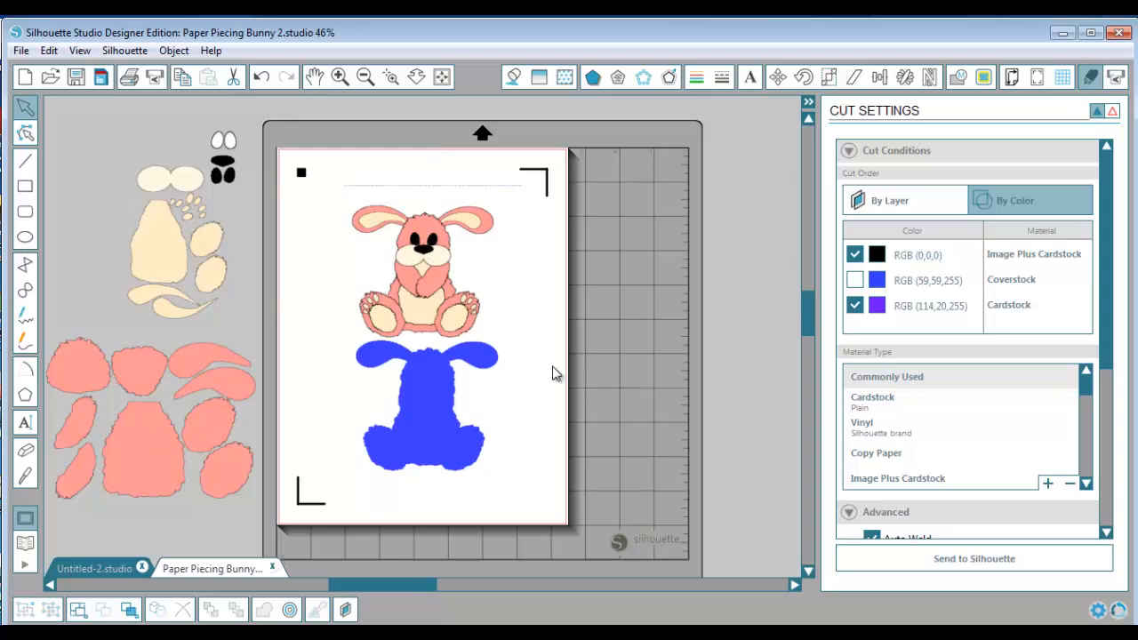
In the blank Untitled-2 document, draw a circle about 3.36 in across near the middle of the page
click(92, 564)
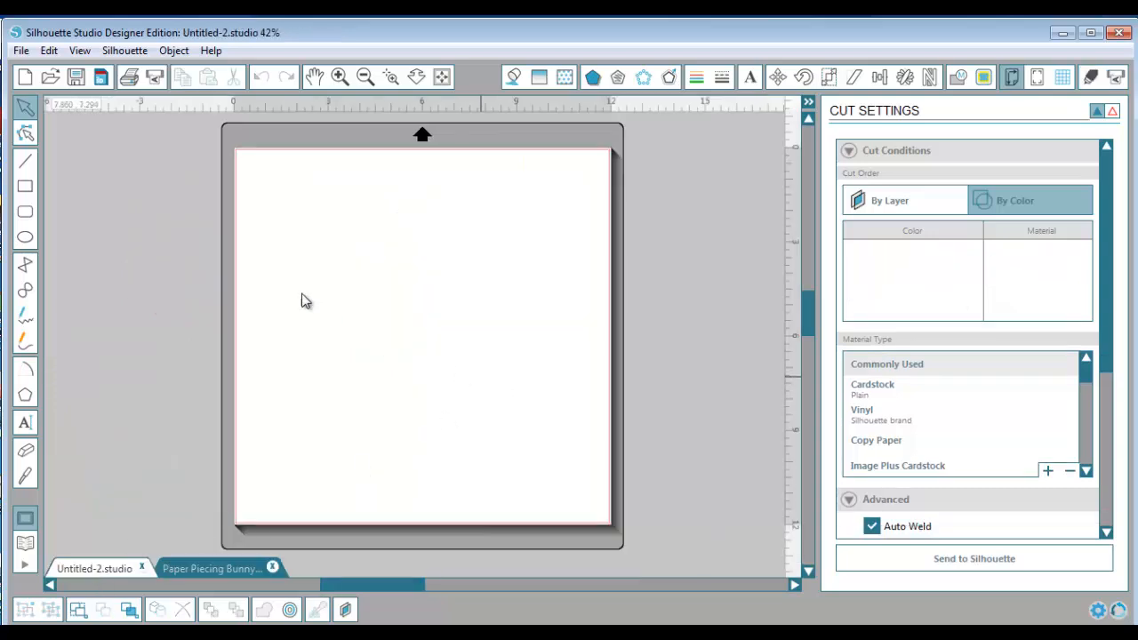
click(24, 239)
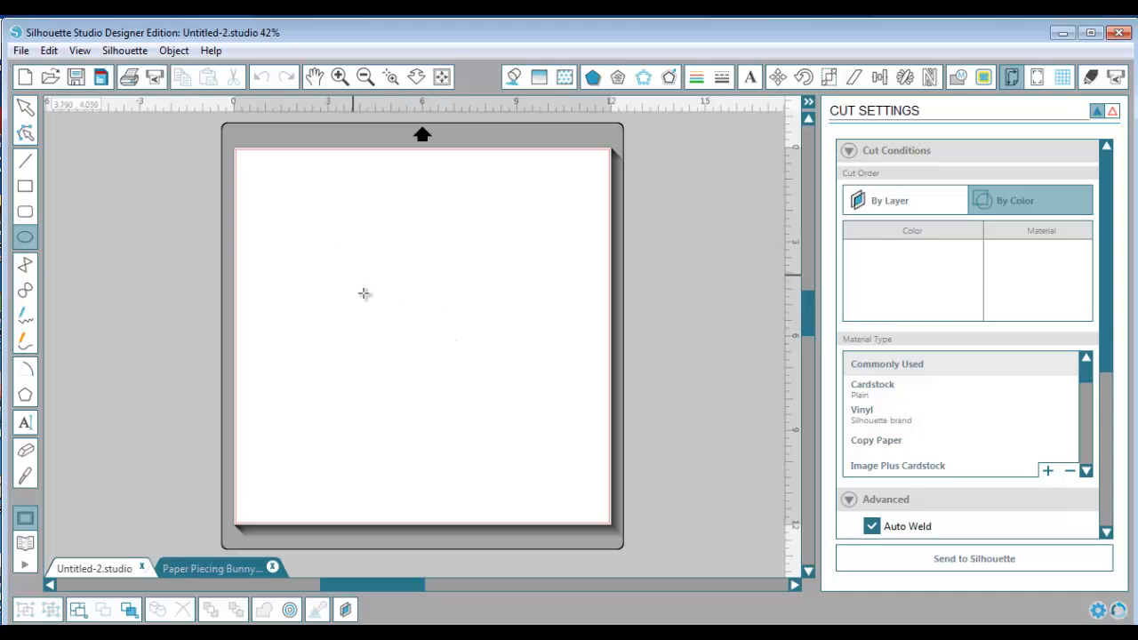
drag(354, 275, 464, 386)
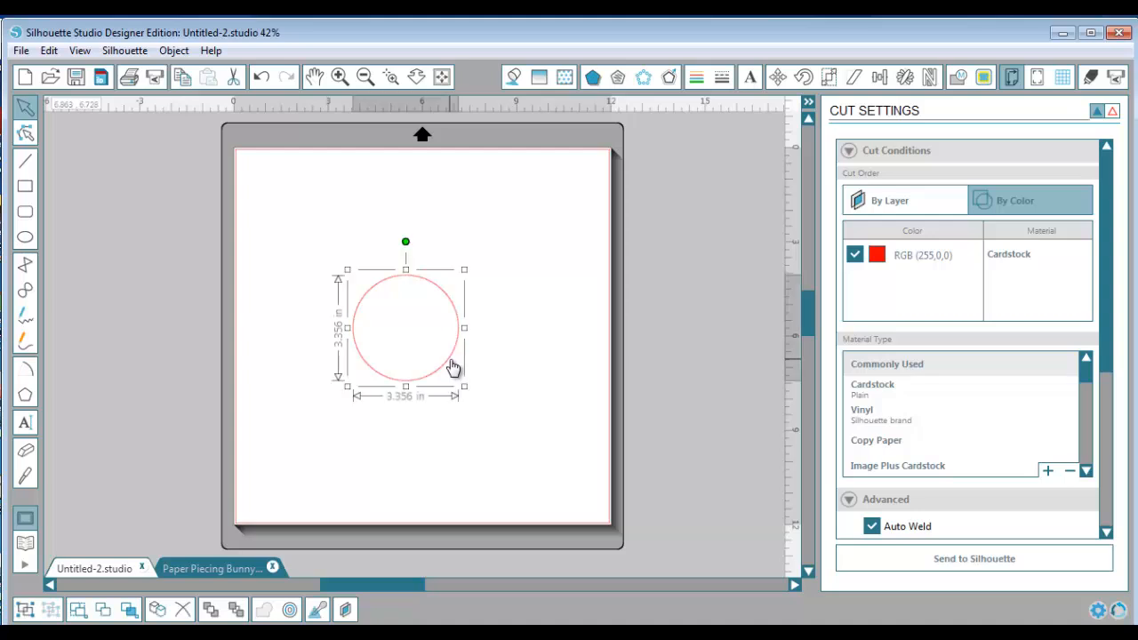
Apply Show Center of Rotation in the default preferences, hide the cut preview and check the mark inside the circle
click(1100, 613)
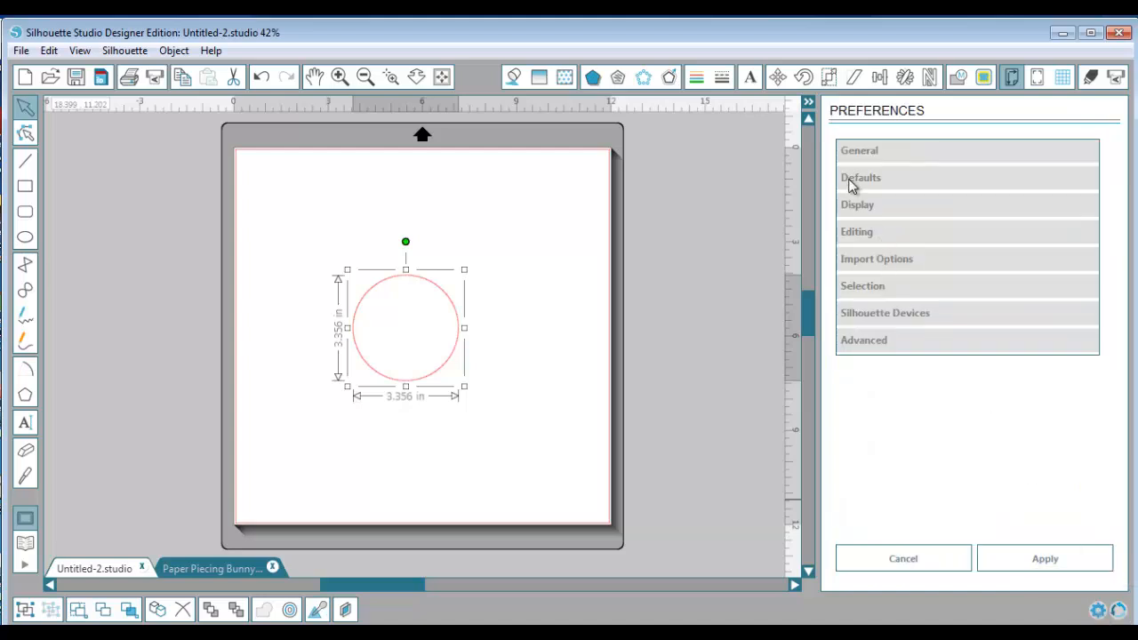
click(851, 182)
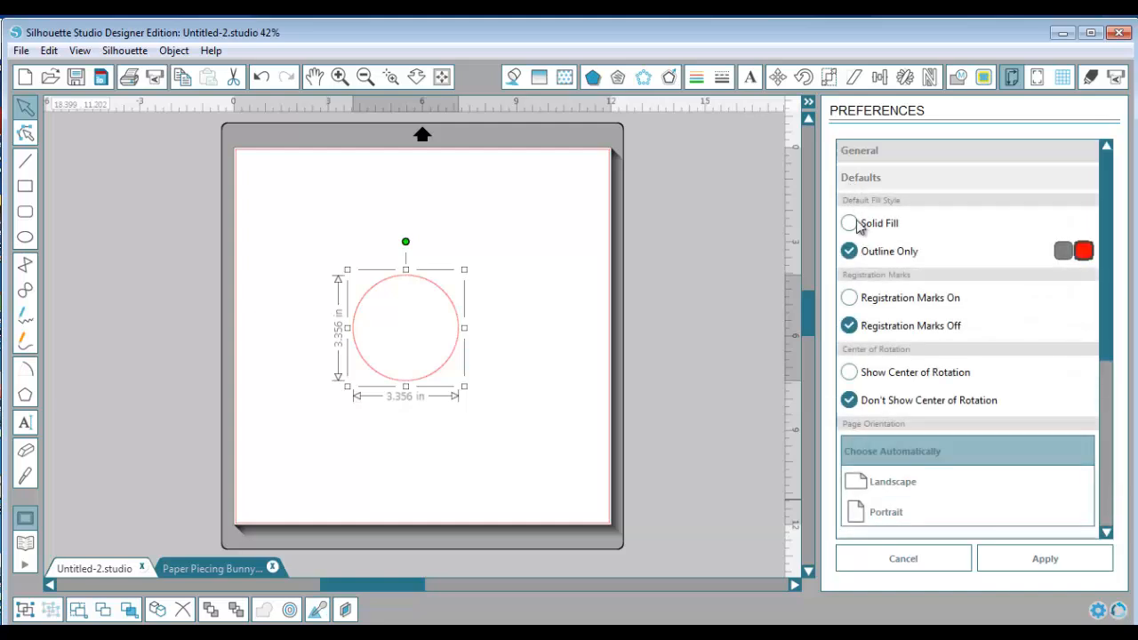
click(850, 373)
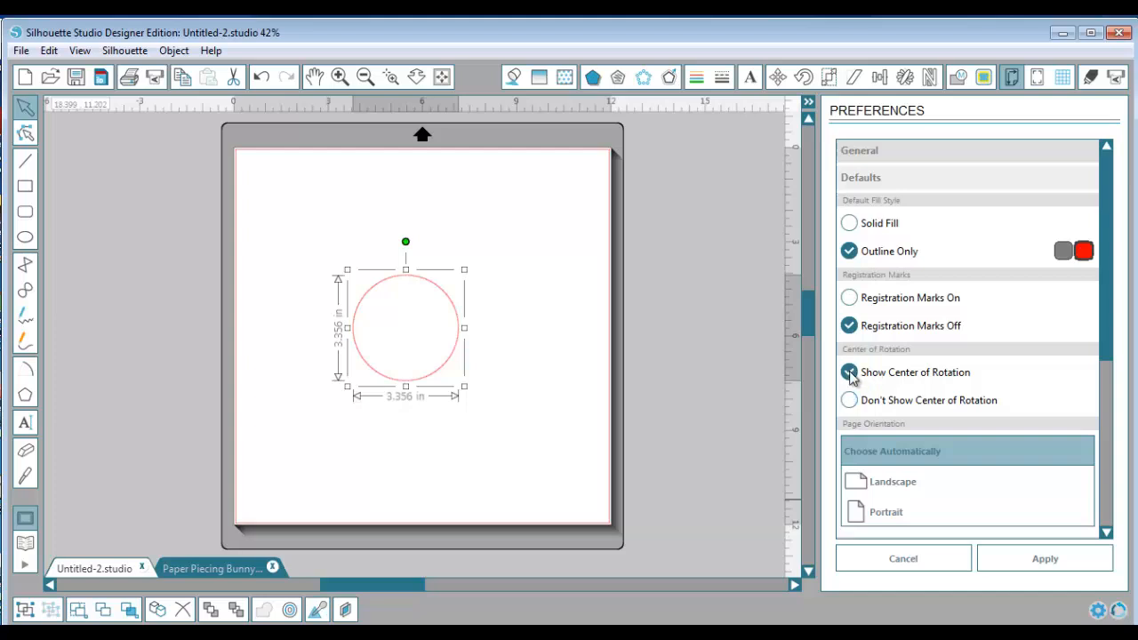
click(1051, 560)
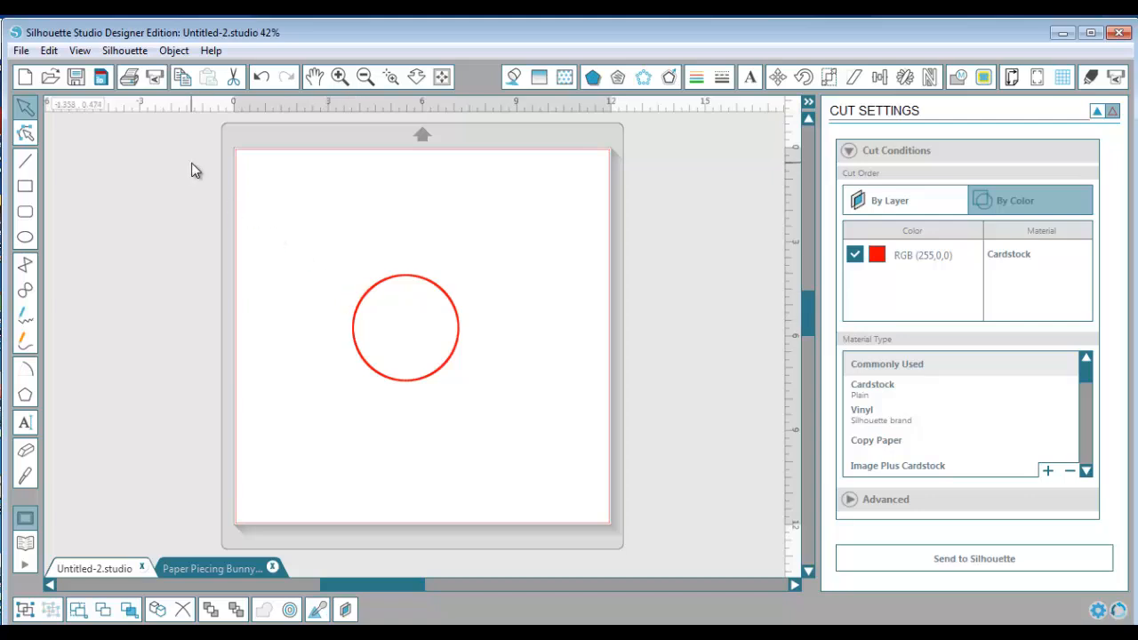
click(1098, 111)
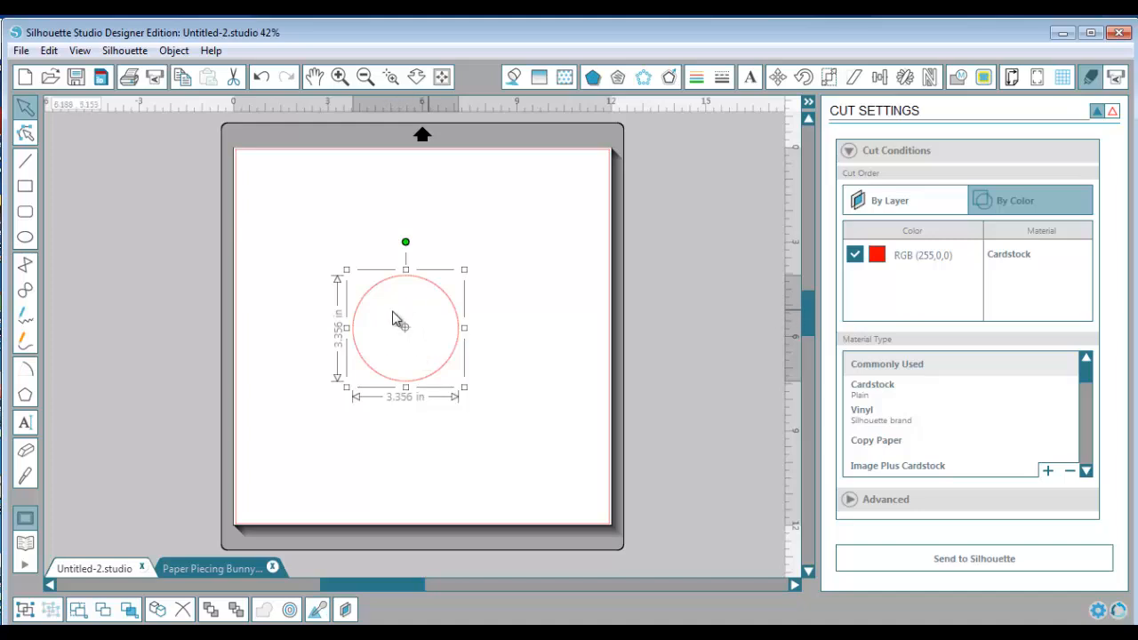
click(391, 76)
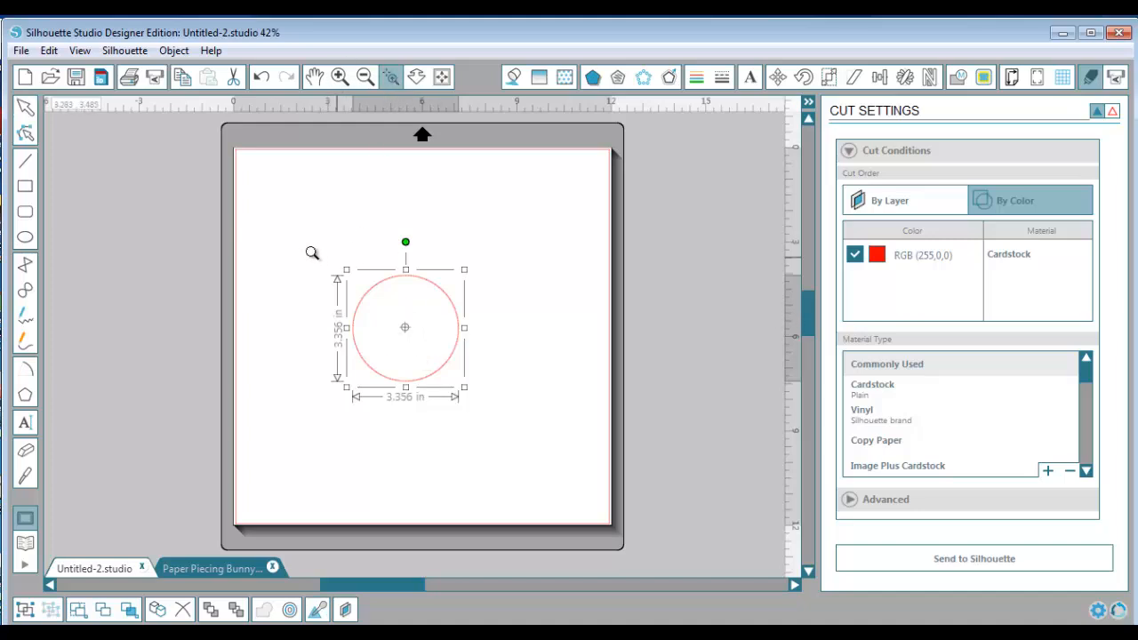
drag(303, 235, 508, 418)
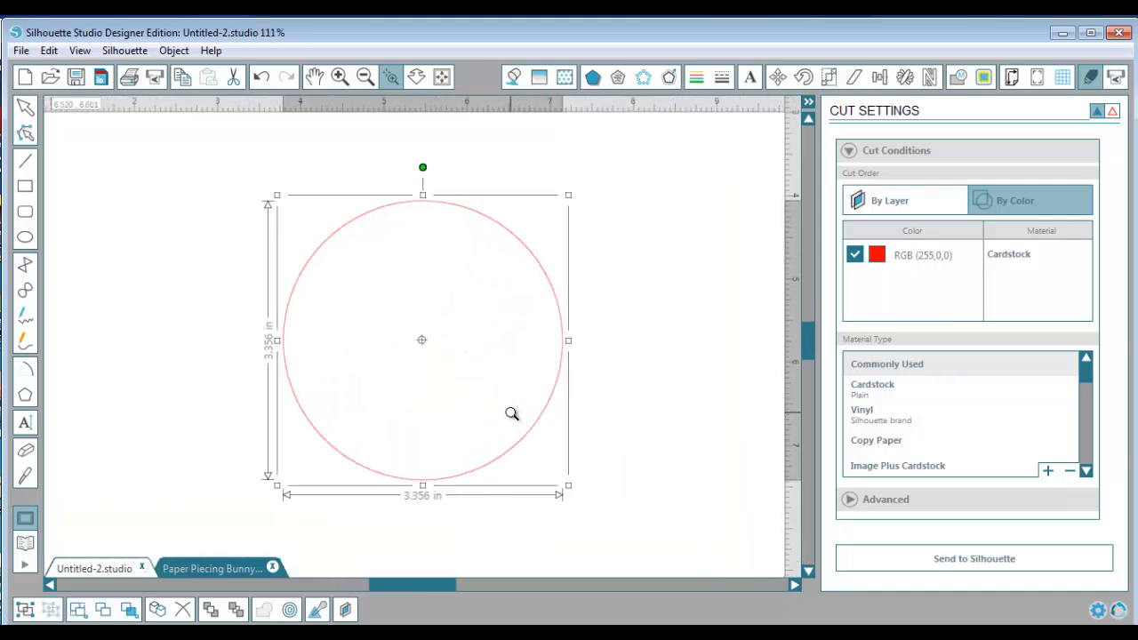
click(441, 78)
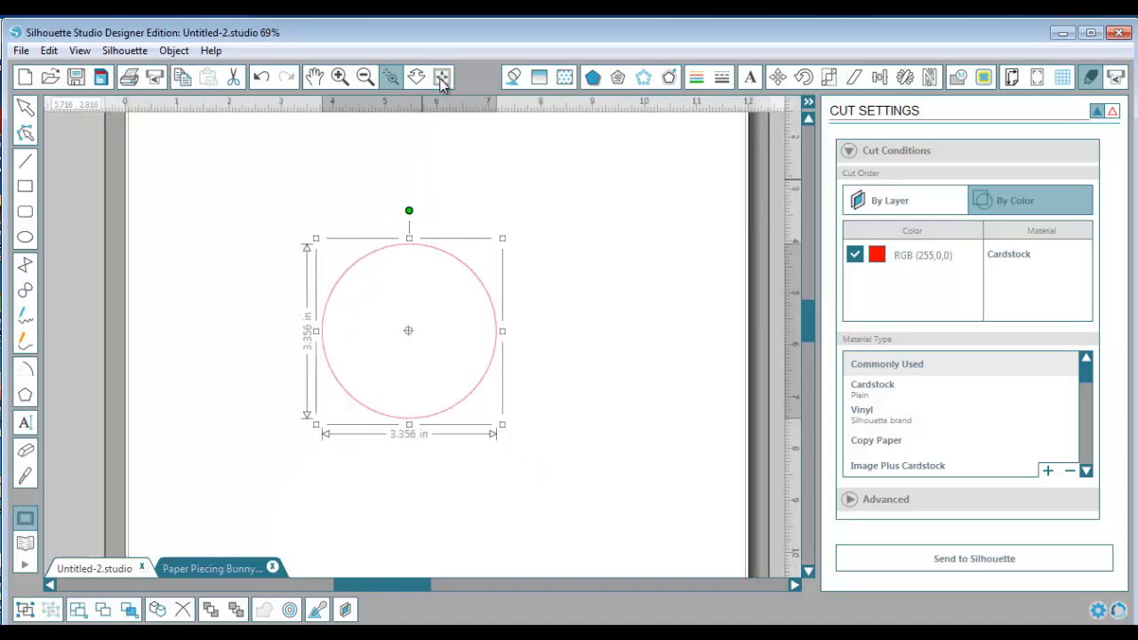
click(27, 109)
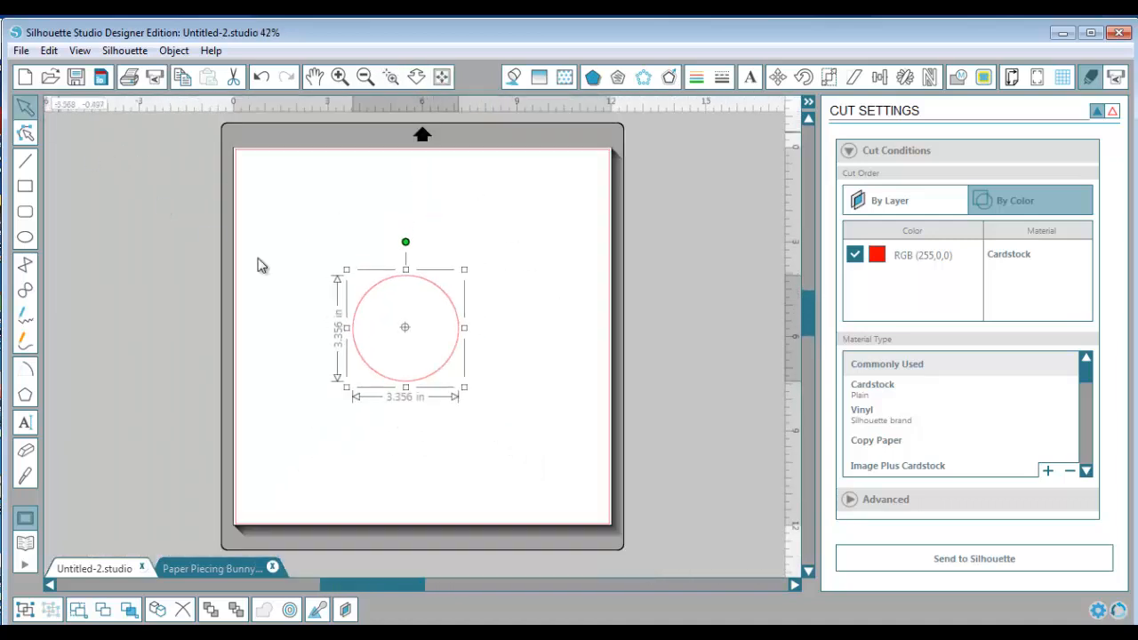
click(27, 239)
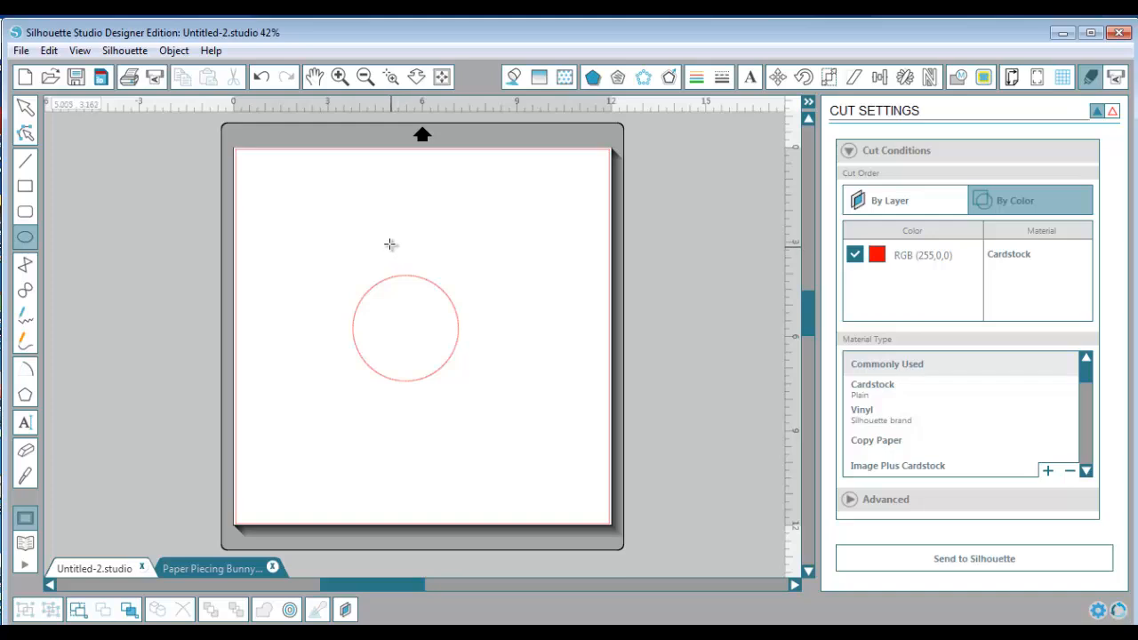
drag(376, 225, 420, 270)
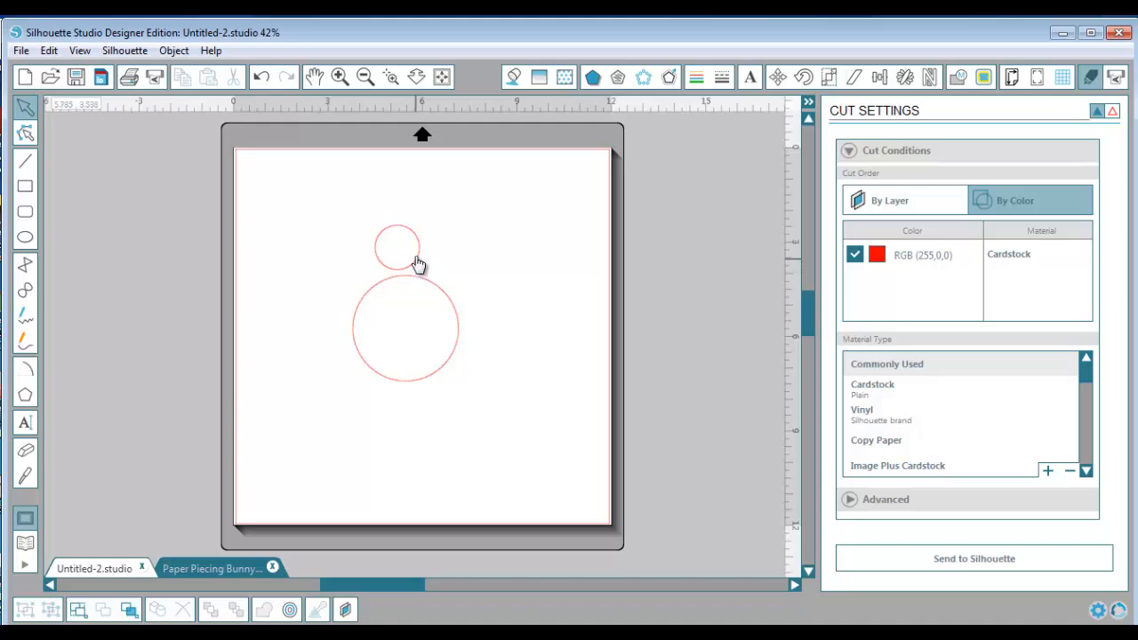
click(418, 264)
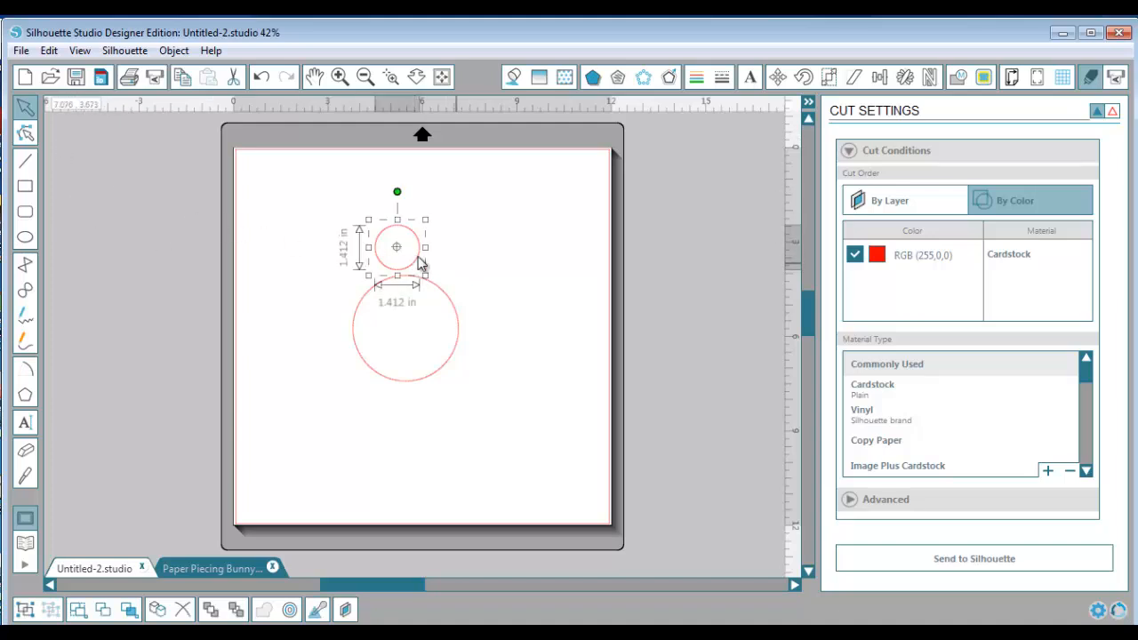
click(26, 108)
drag(423, 258, 433, 268)
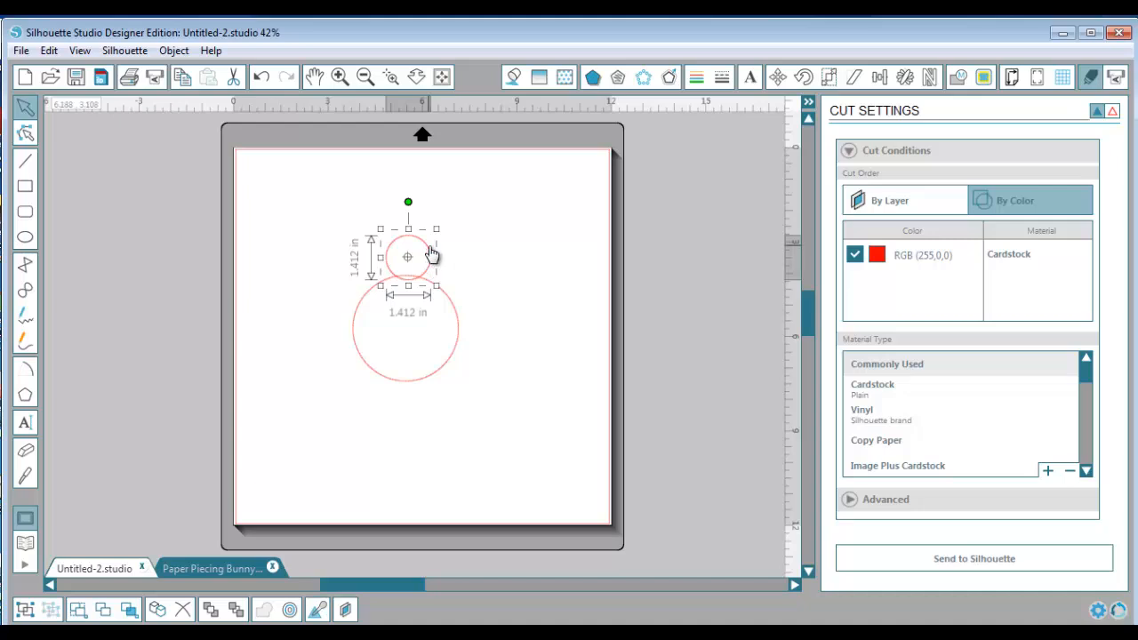
drag(431, 256, 432, 254)
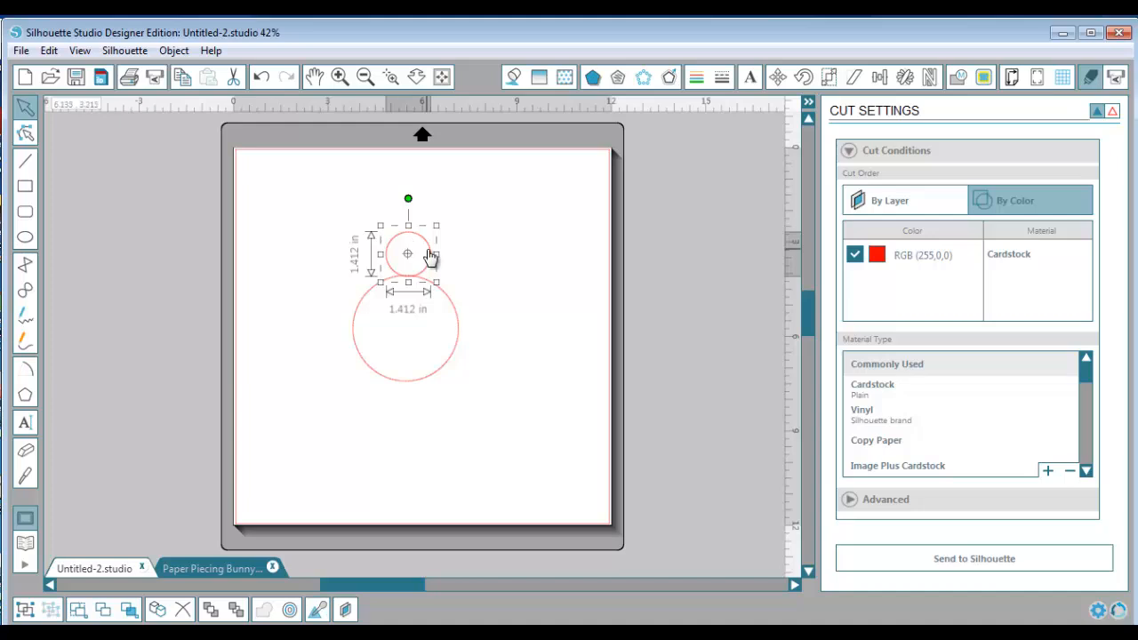
key(Delete)
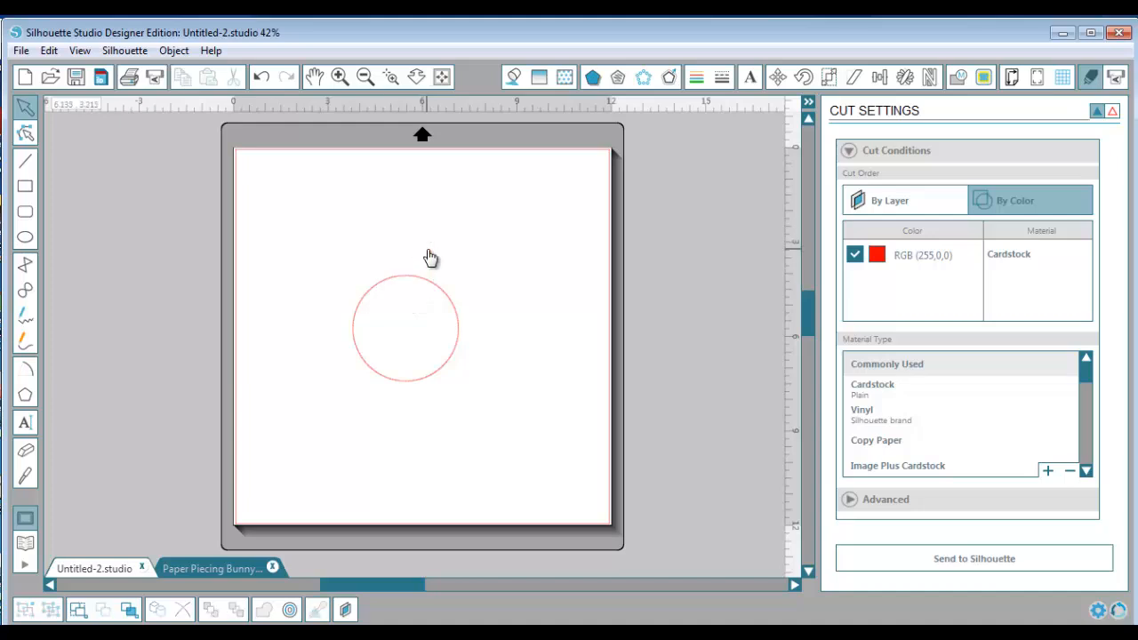
Draw a small circle above the large one and enlarge it to about 1.37 in across
click(25, 238)
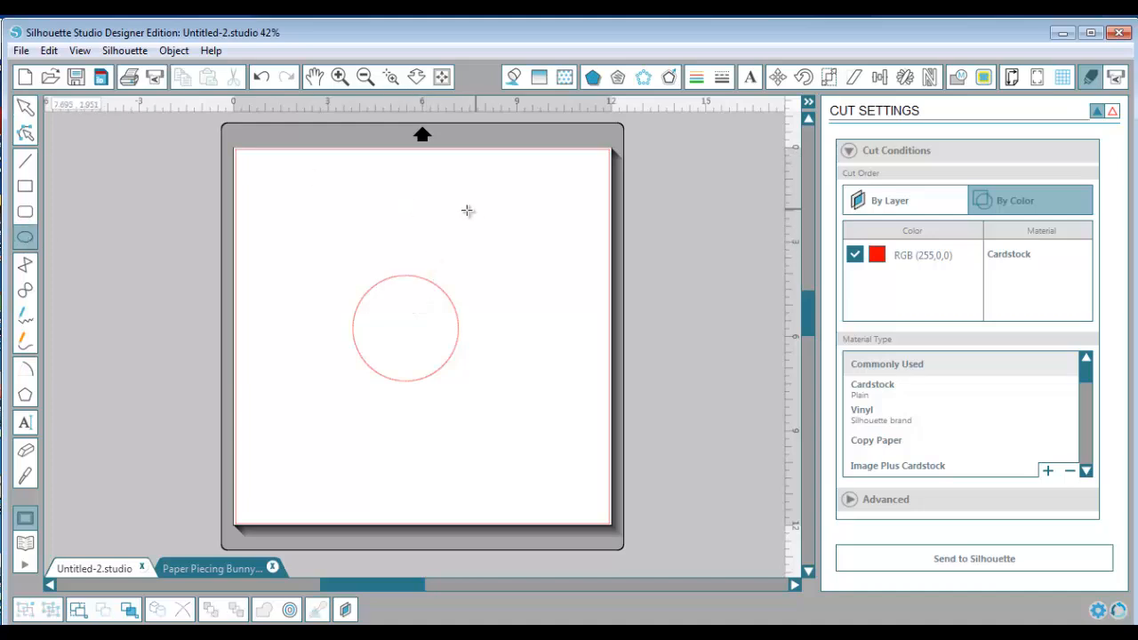
drag(378, 218, 396, 240)
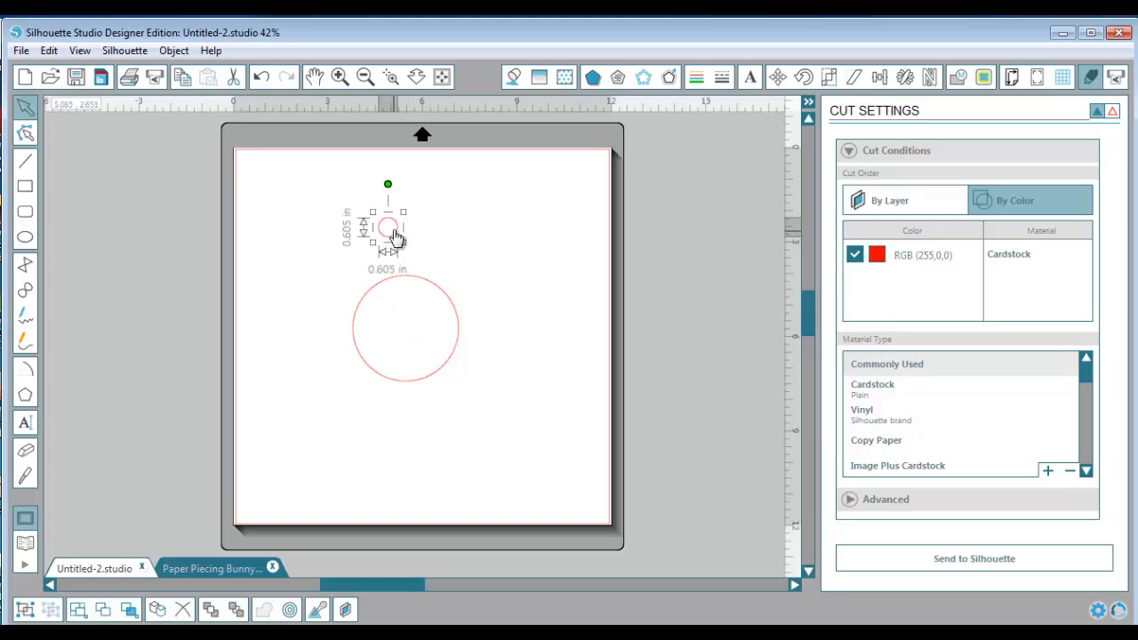
drag(403, 240, 428, 264)
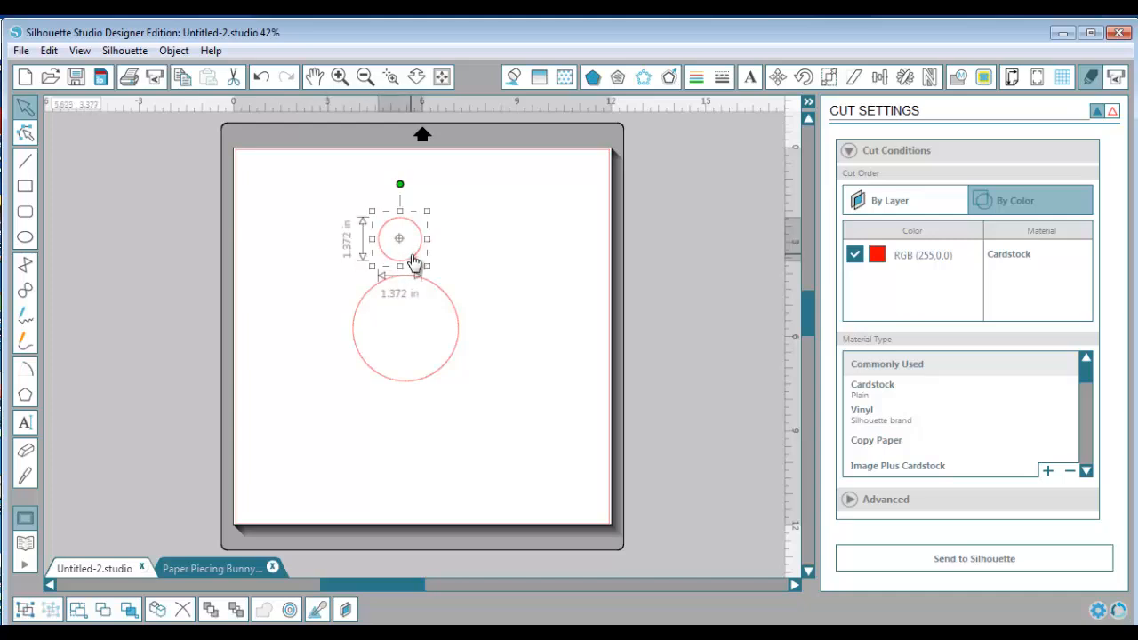
Place the small circle against the large circle's top edge and move its center of rotation to the large circle's center
drag(413, 258, 404, 333)
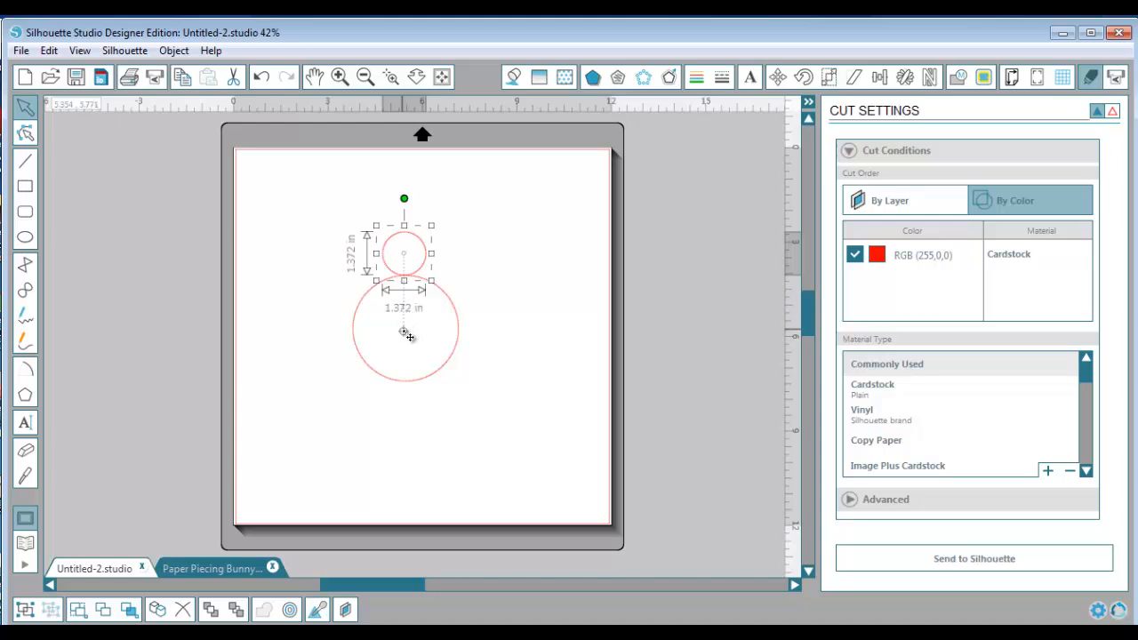
drag(404, 333, 404, 331)
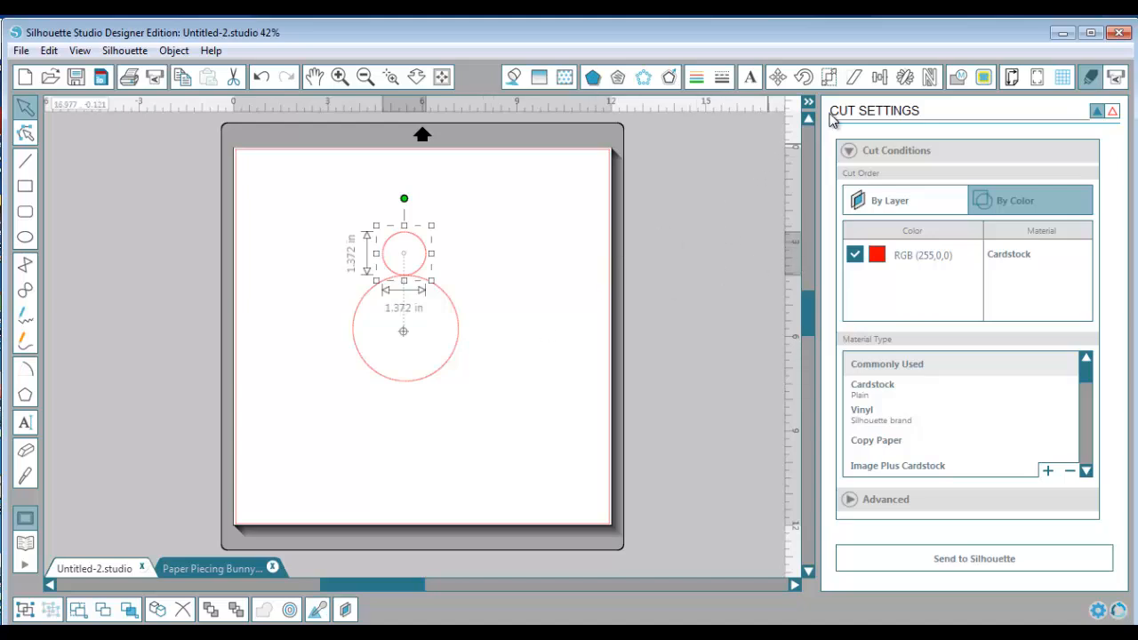
Set up advanced replication with 8 copies, X and Y offsets of 1.000 in, and a rotation of 20° for each copy
click(904, 78)
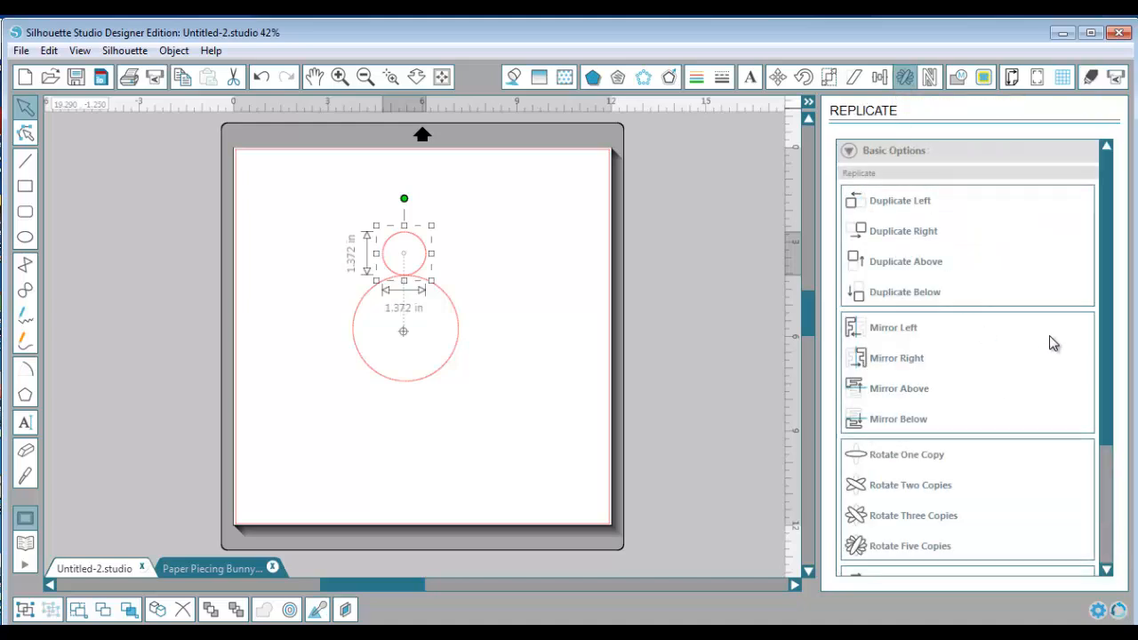
drag(1103, 325, 1124, 480)
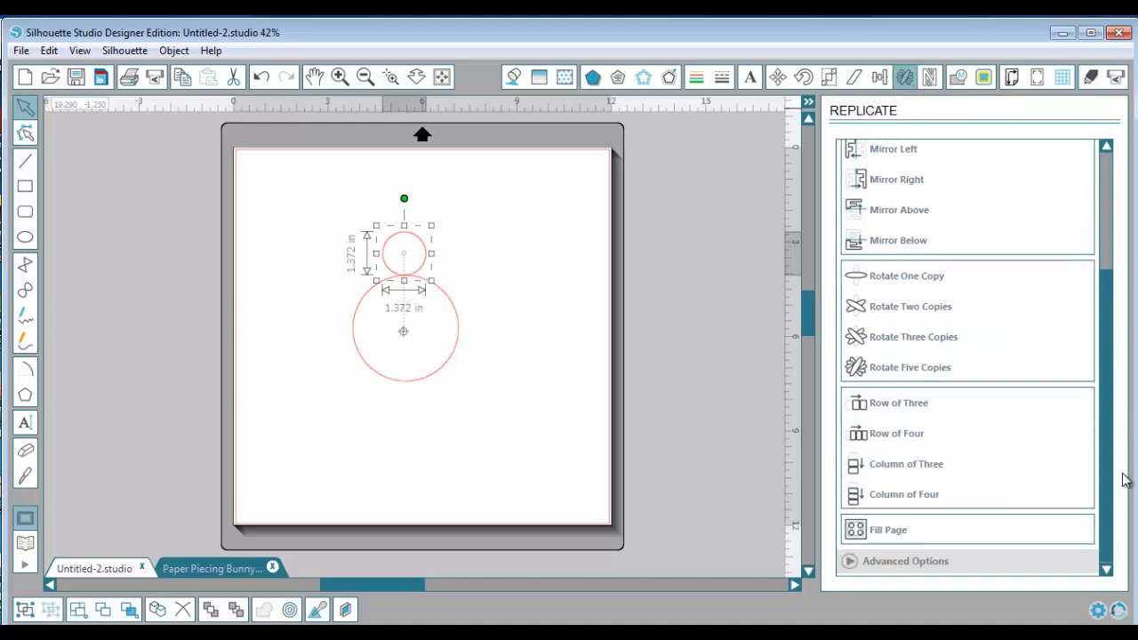
click(1027, 565)
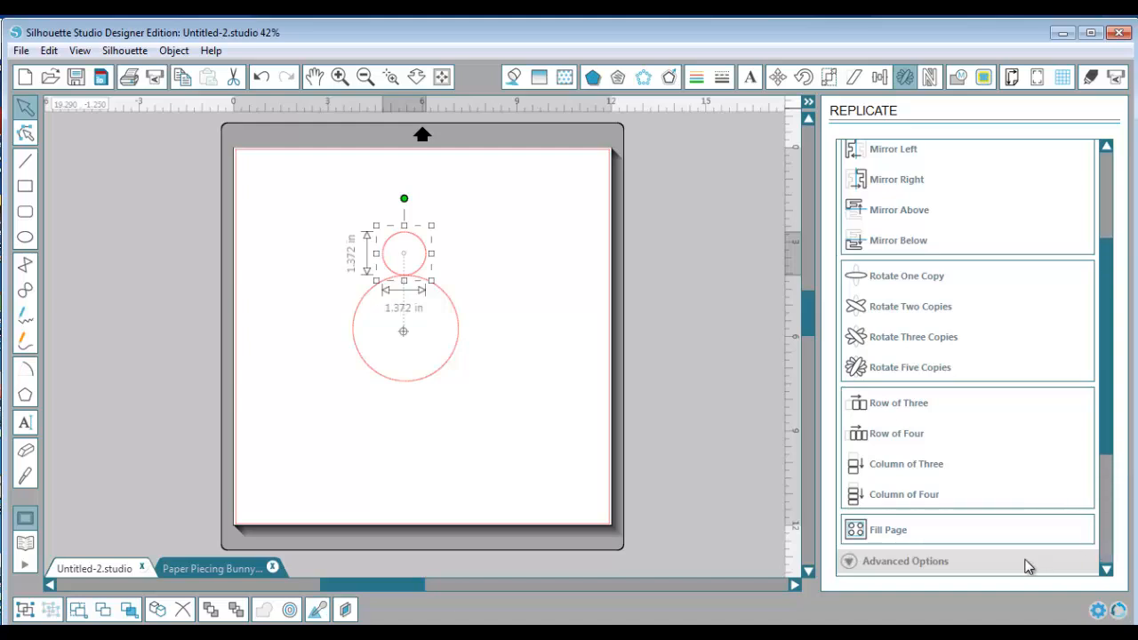
drag(1108, 330, 1124, 468)
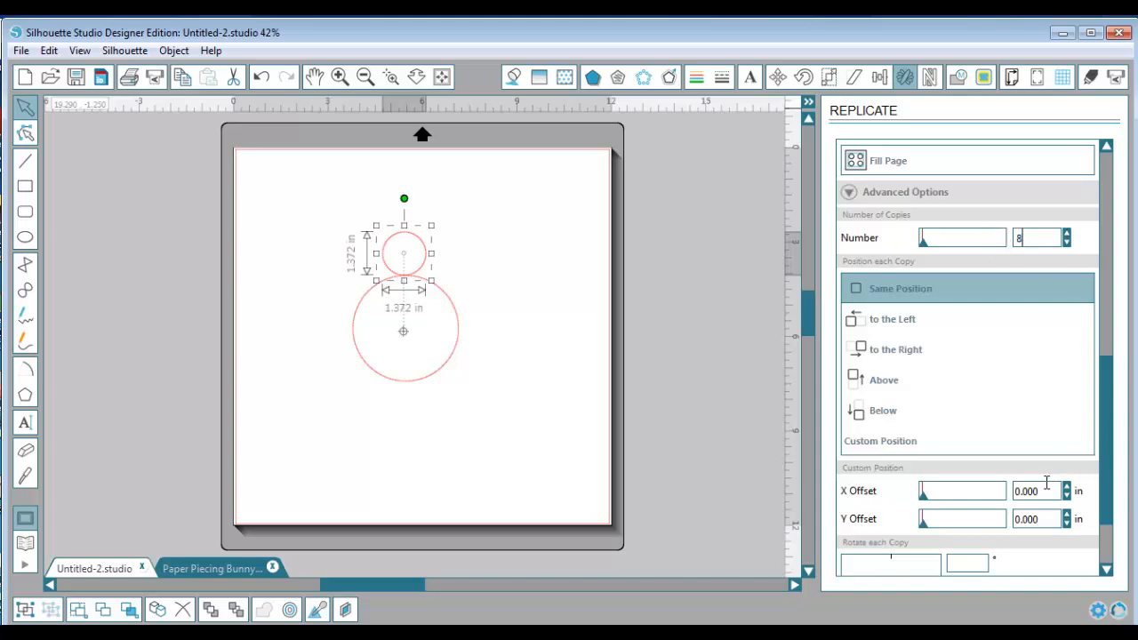
click(1020, 491)
click(1023, 518)
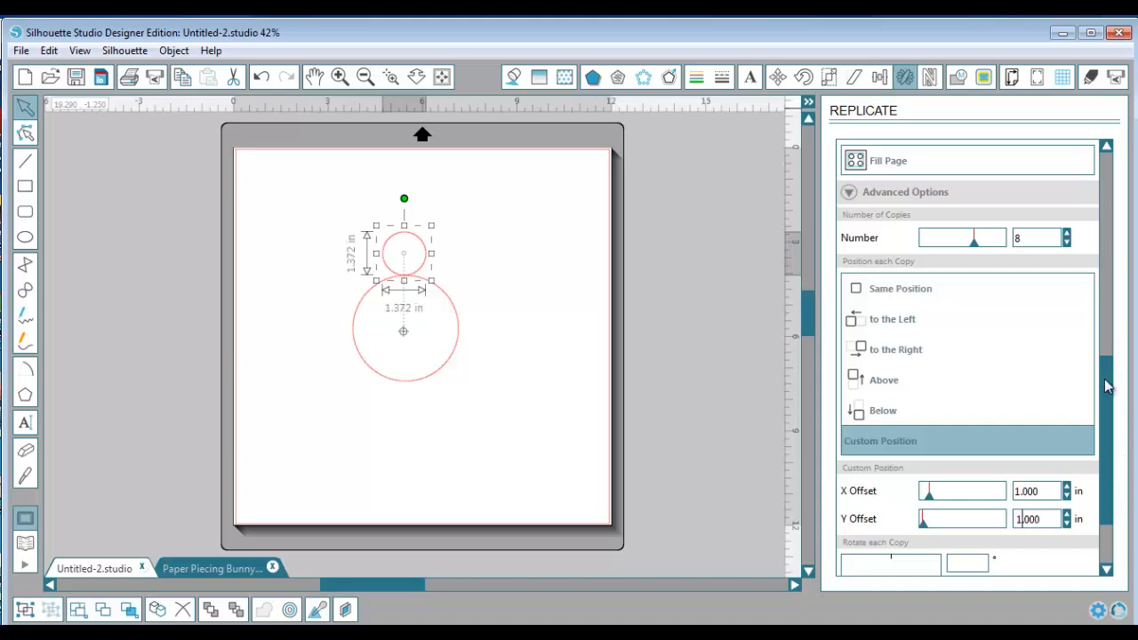
drag(1110, 383, 1108, 432)
click(966, 460)
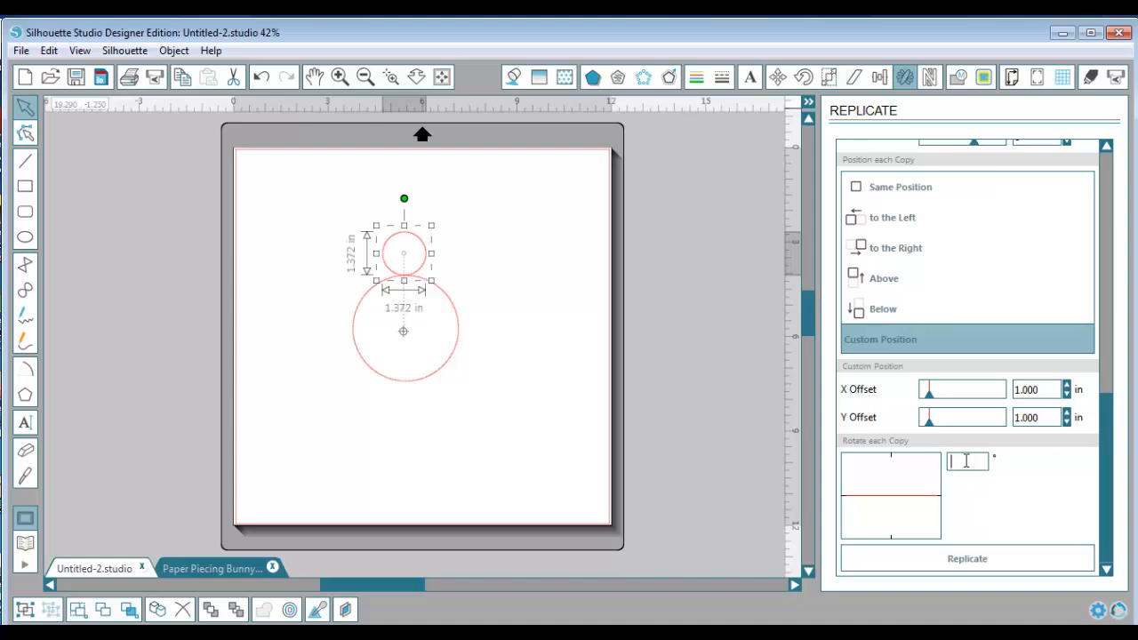
text(20)
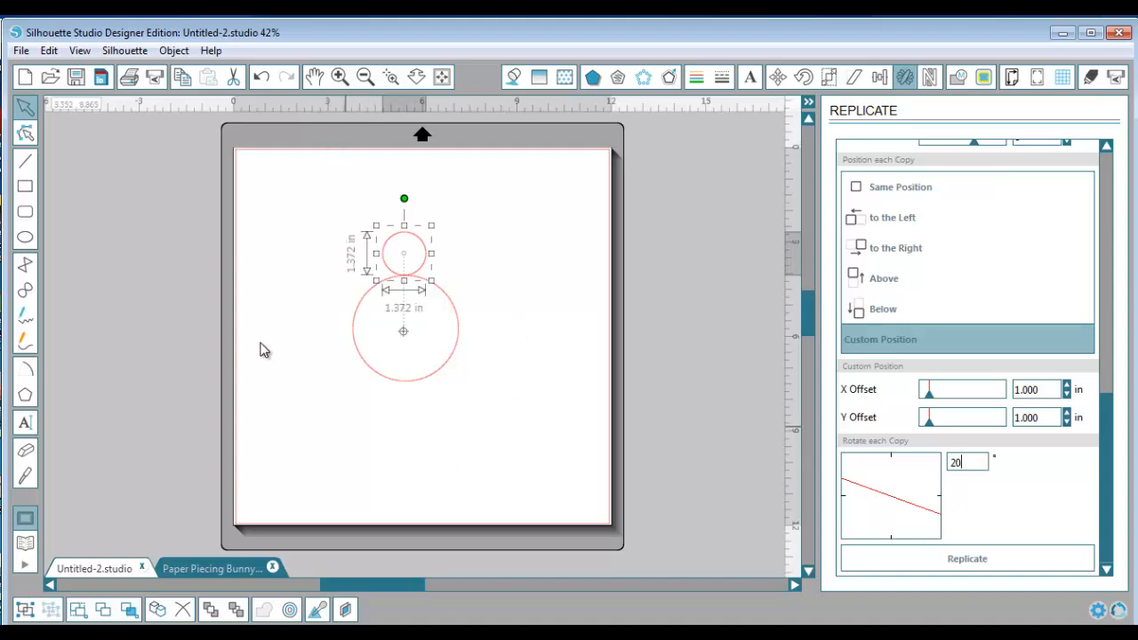
Try to replicate the small and large circles together with these settings, and undo the replication
shift+click(458, 344)
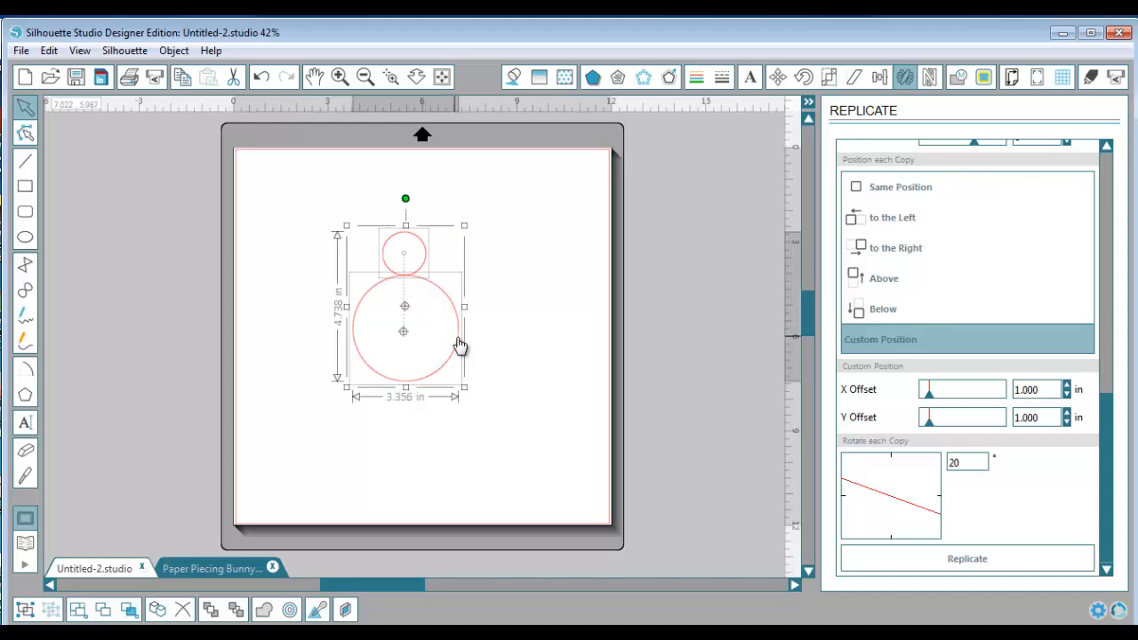
click(969, 560)
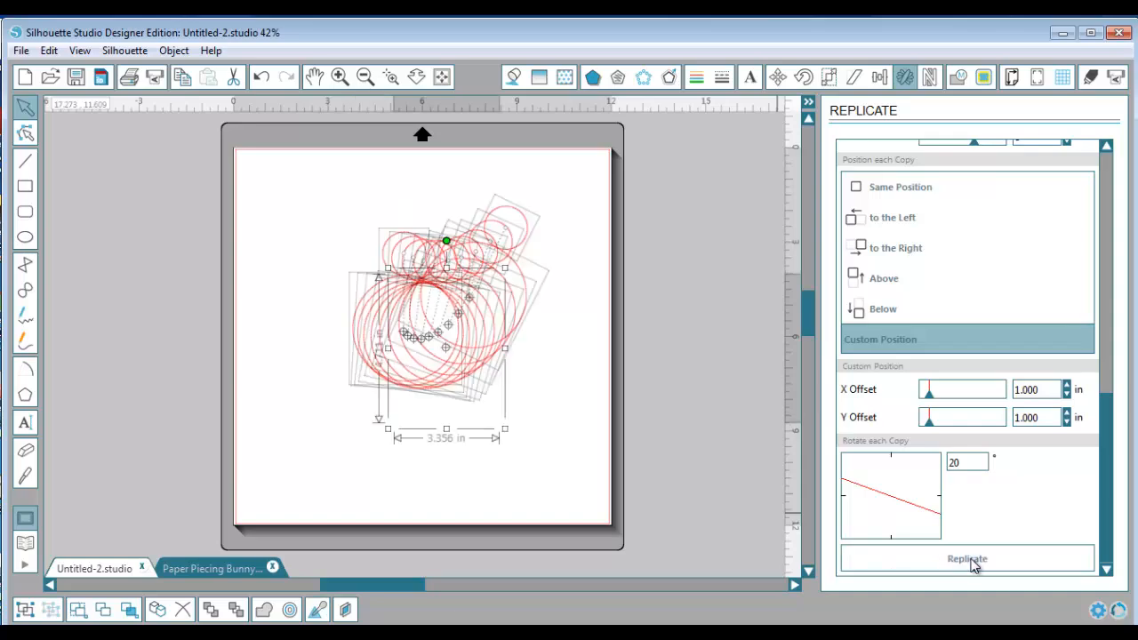
click(261, 79)
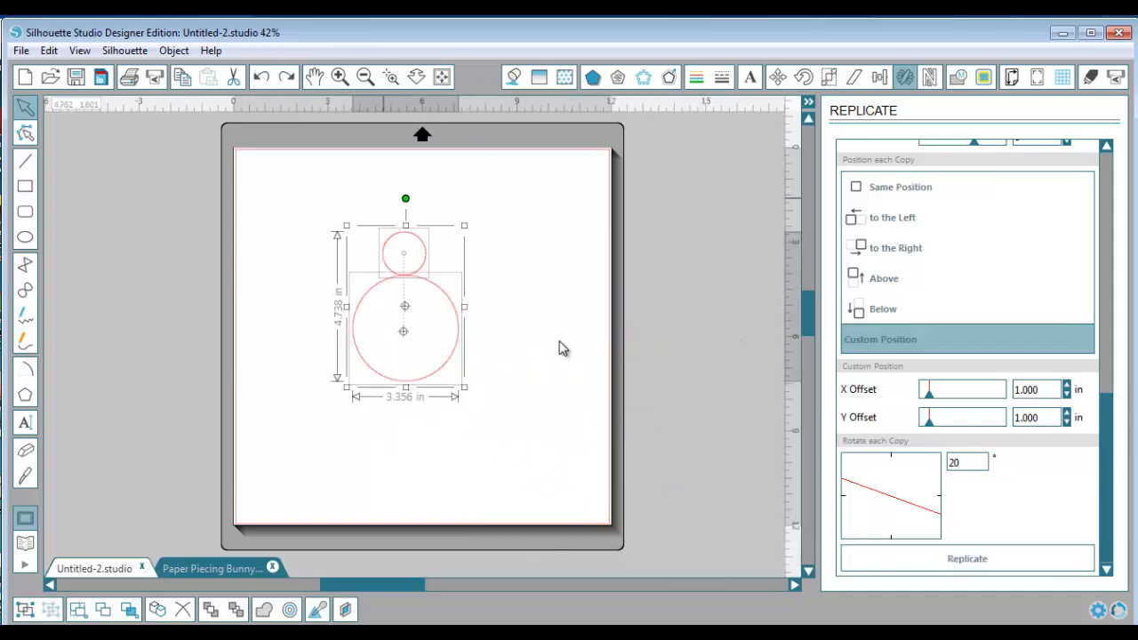
Replicate only the small circle with the current advanced replication settings
click(539, 311)
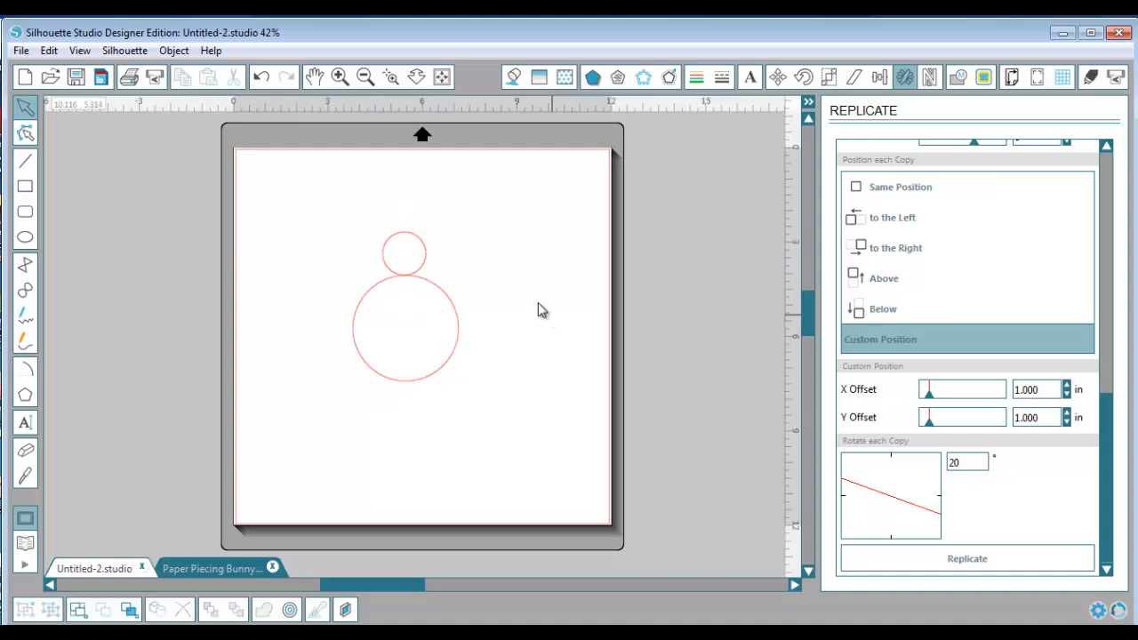
click(425, 259)
click(968, 559)
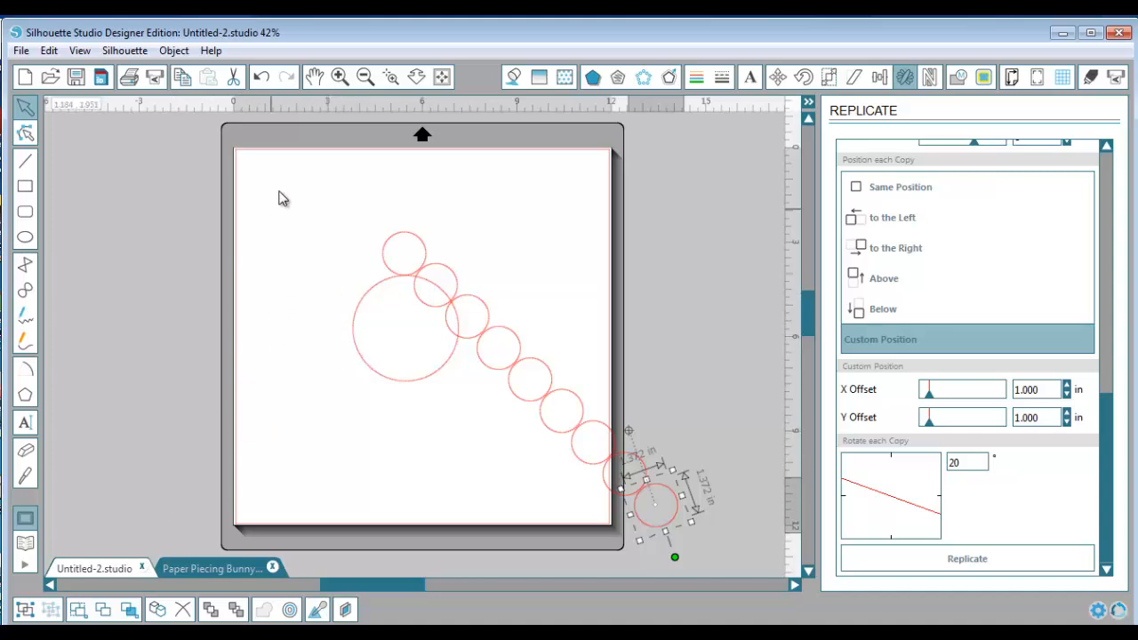
Delete the large circle, the small circle and all of its copies from the page
drag(278, 197, 703, 610)
scroll(723, 535, down, 1)
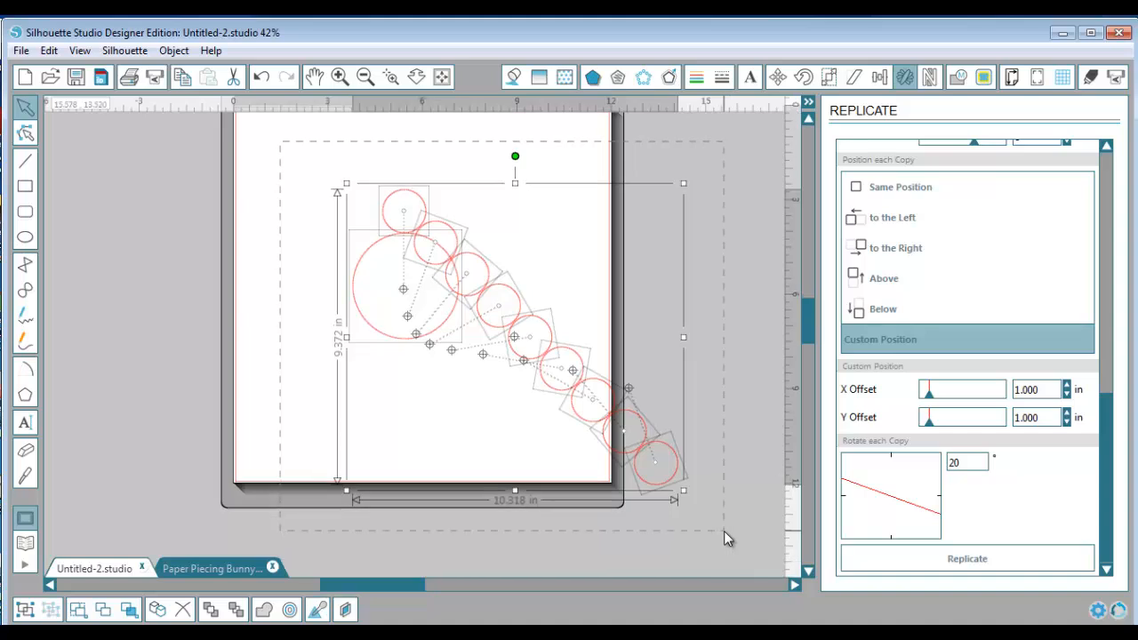
key(Delete)
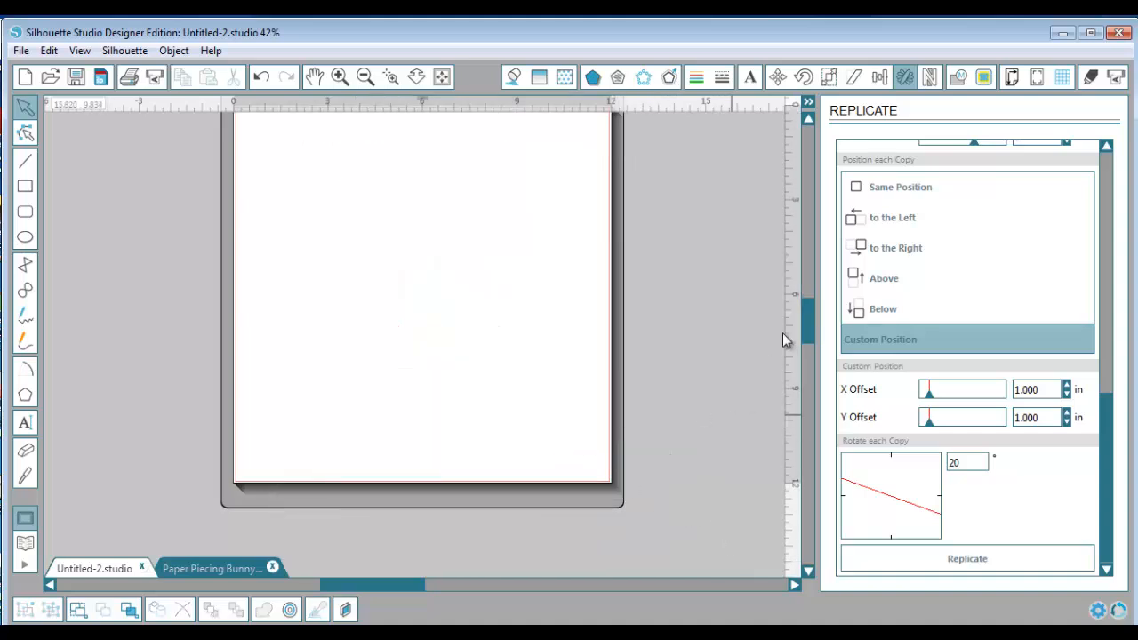
mouse_move(807, 315)
mouse_down()
mouse_move(811, 293)
mouse_move(808, 311)
mouse_up()
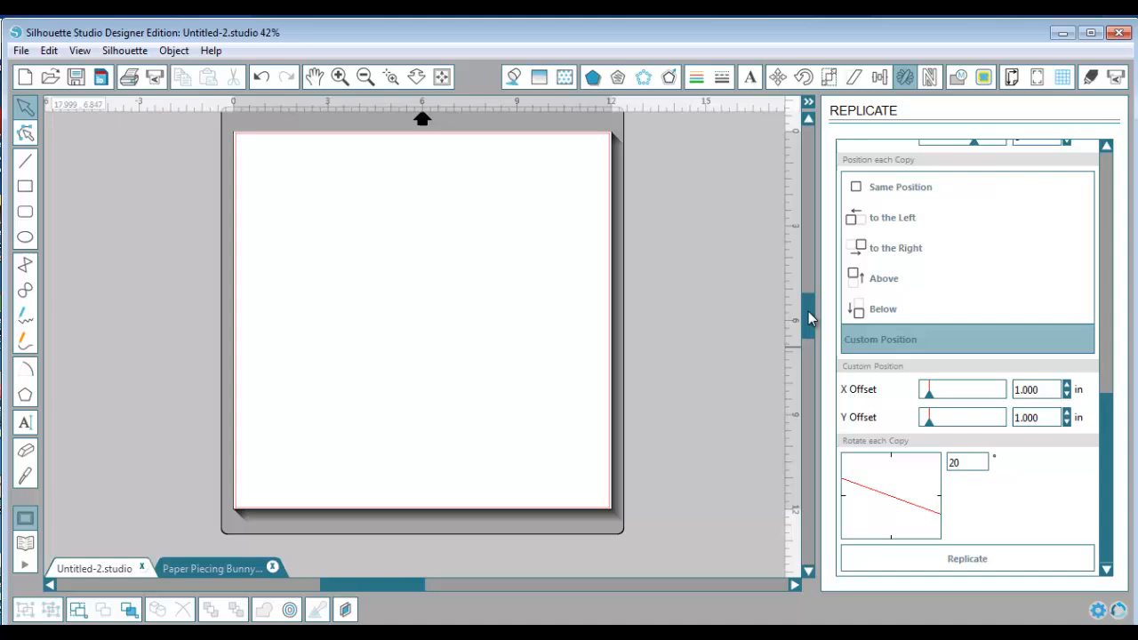
Scan a color picture from the flatbed into the blank page using the WIA-Officejet 6500 E709n source
click(21, 52)
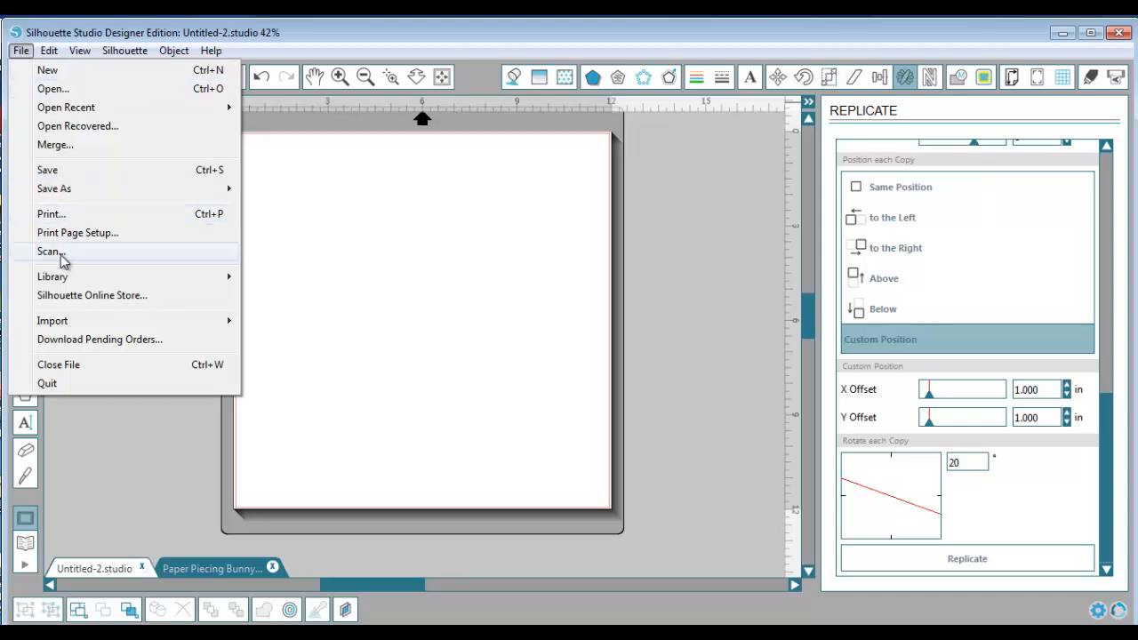
click(62, 256)
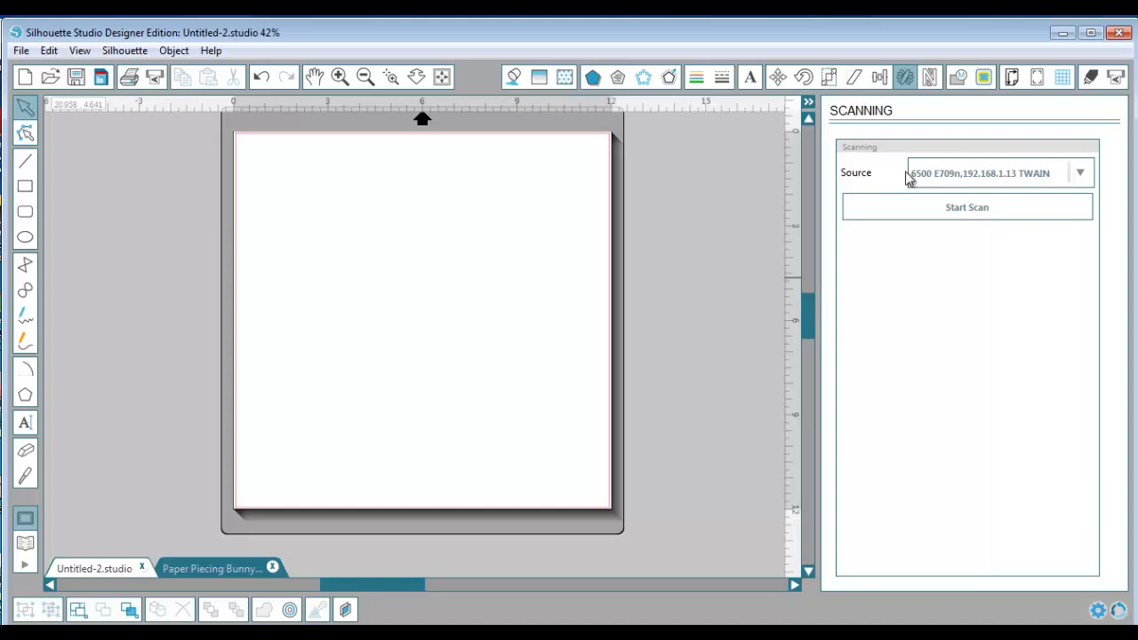
click(1079, 174)
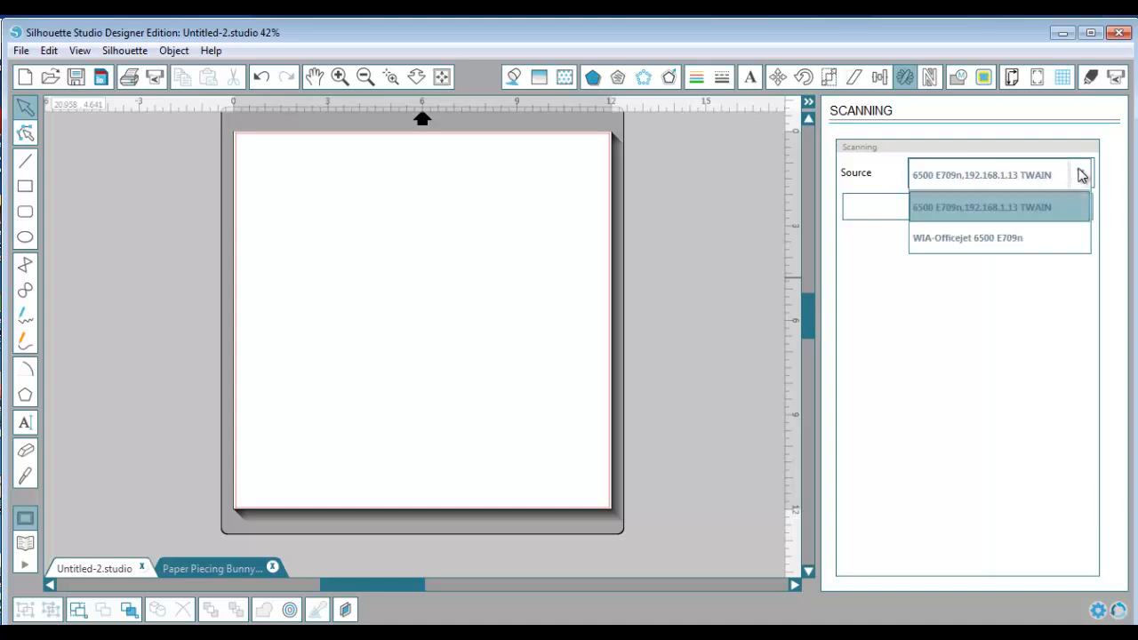
click(1031, 238)
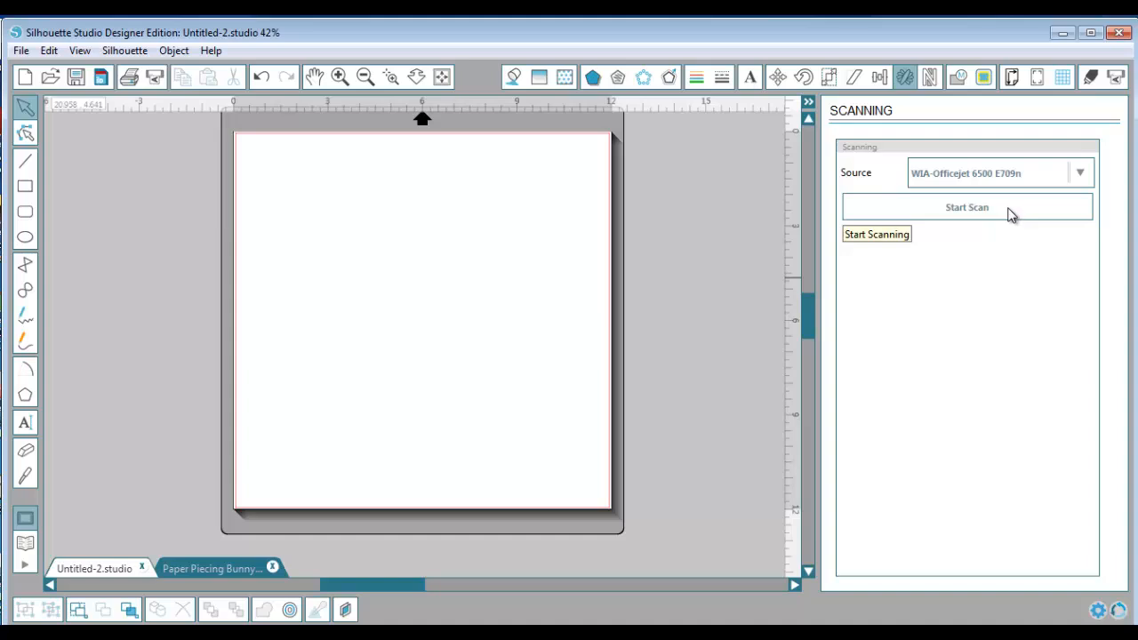
click(1010, 215)
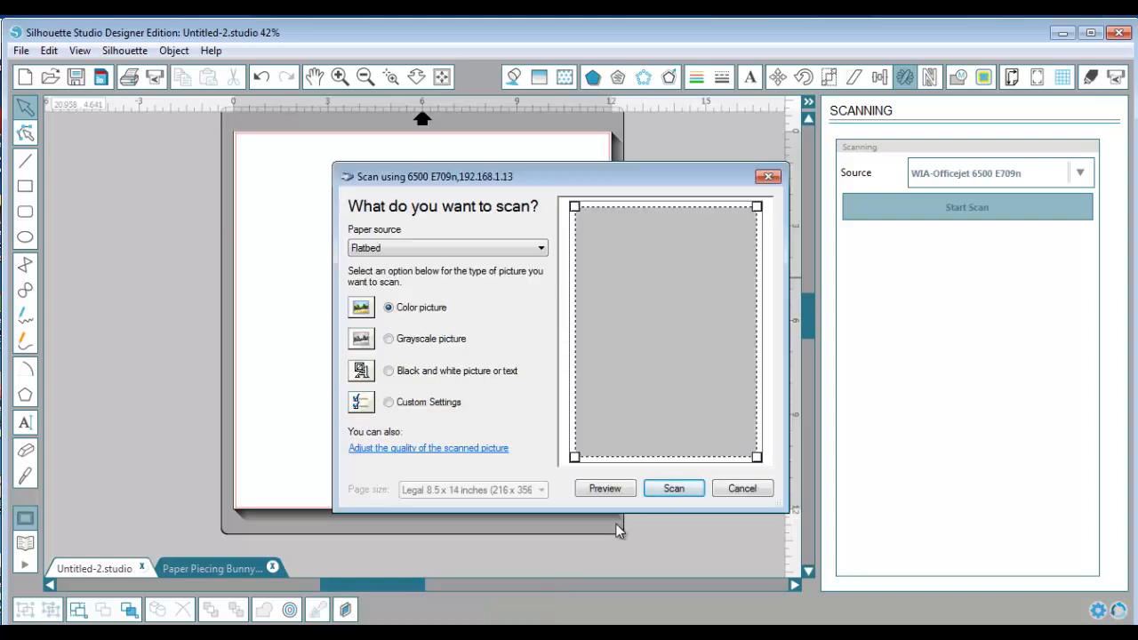
click(684, 487)
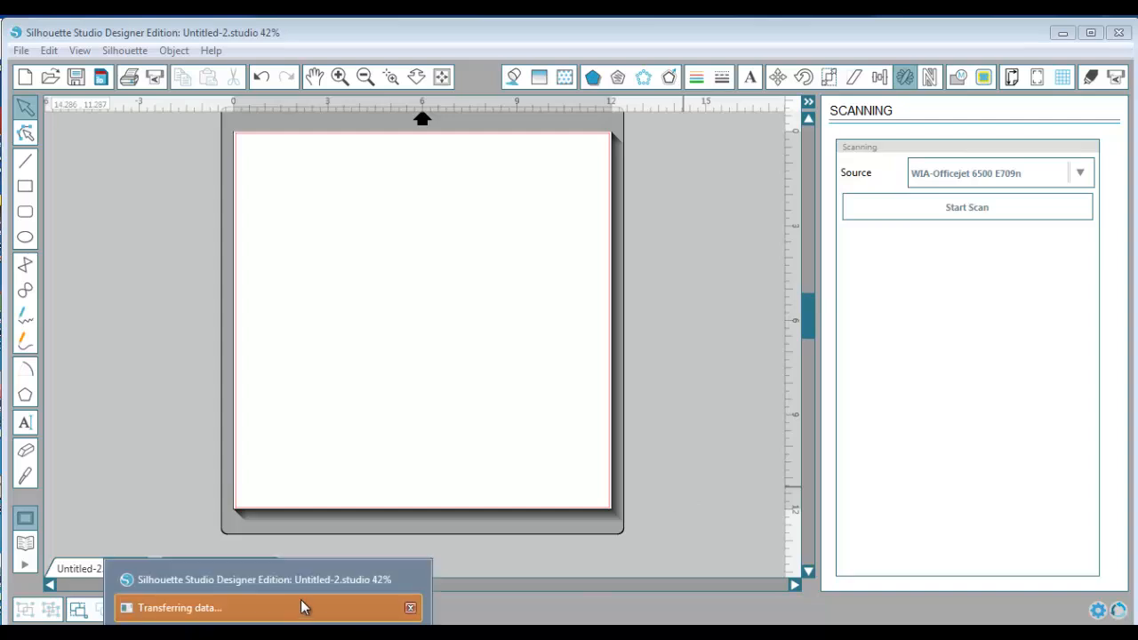
click(302, 610)
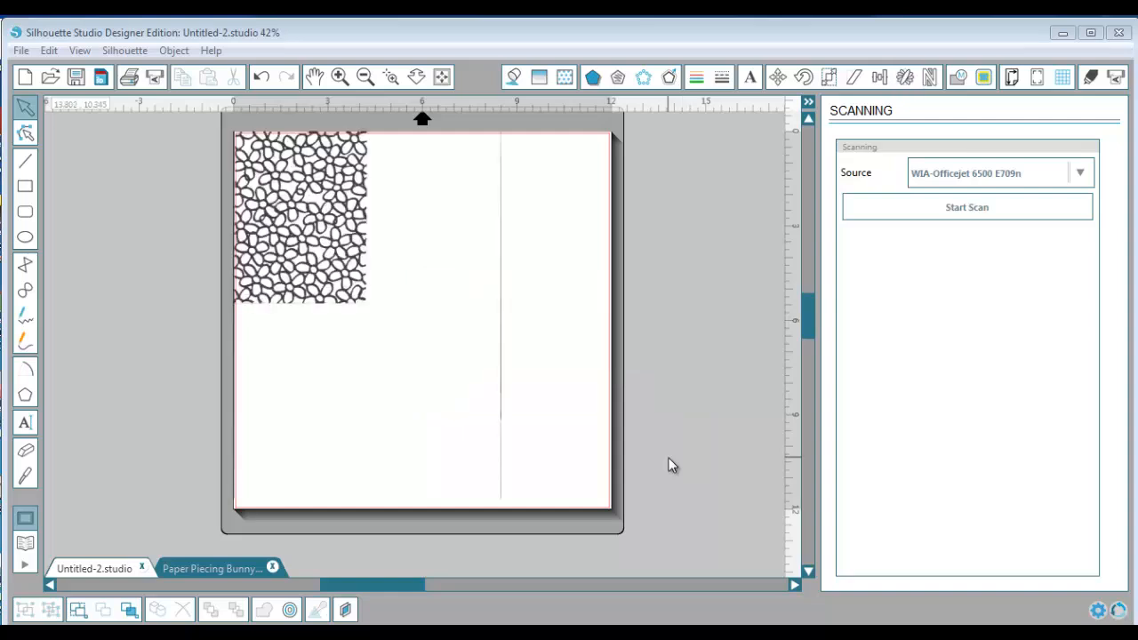
Move the scanned image about 1 in right and 1.4 in down from the page's upper-left corner
click(356, 265)
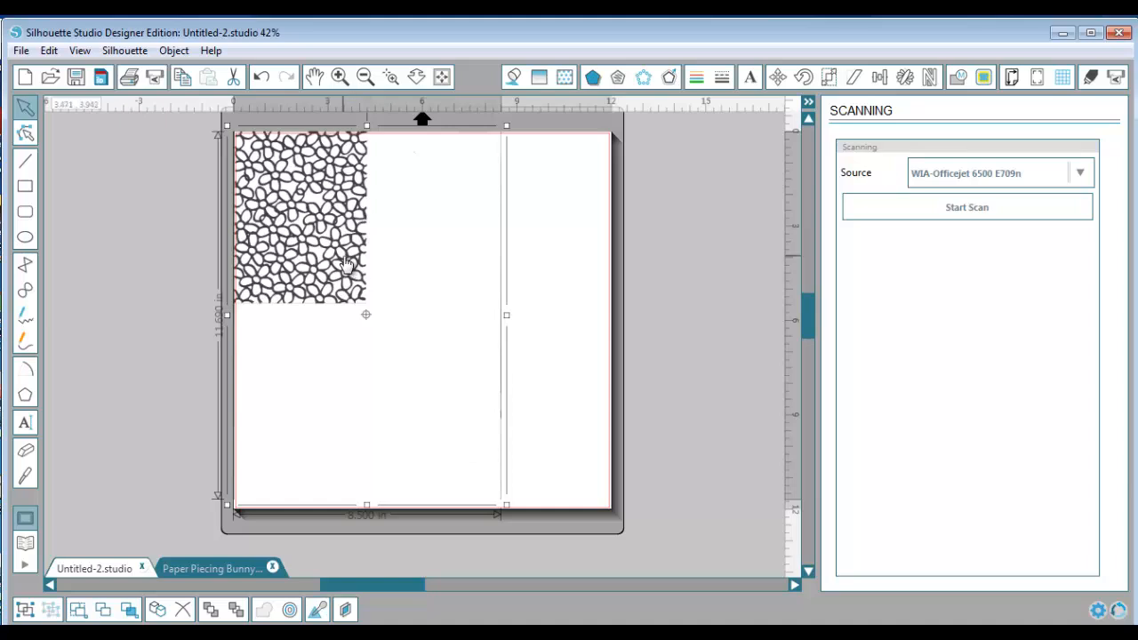
drag(356, 265, 388, 308)
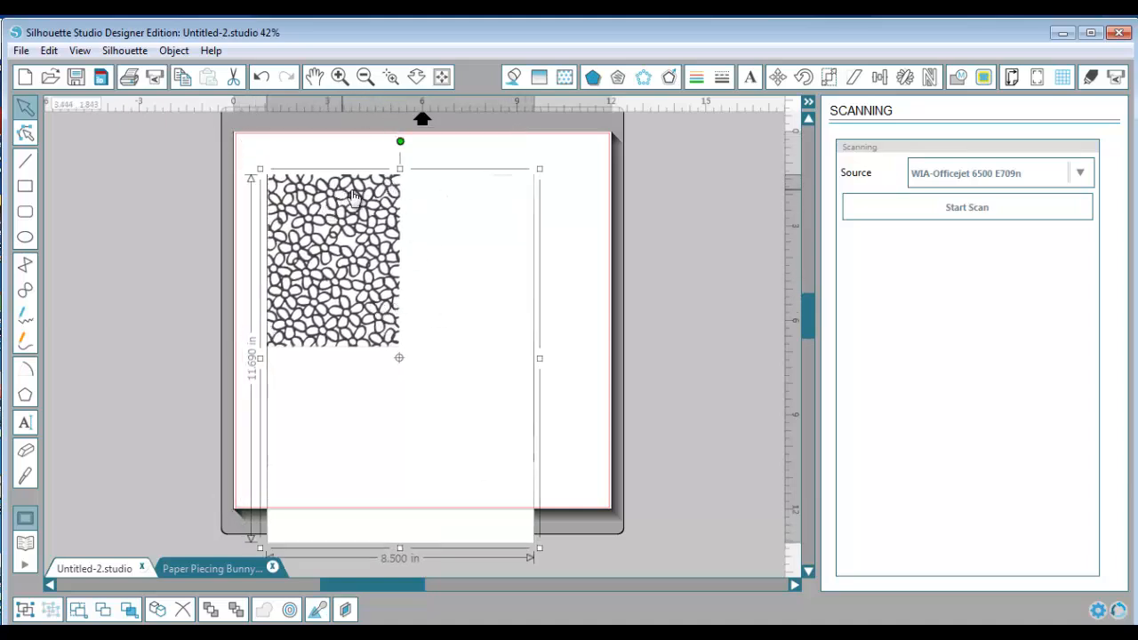
click(549, 246)
Draw a rectangle about 4.2 by 5.5 in around the scanned flower pattern and crop the scan to it
click(25, 188)
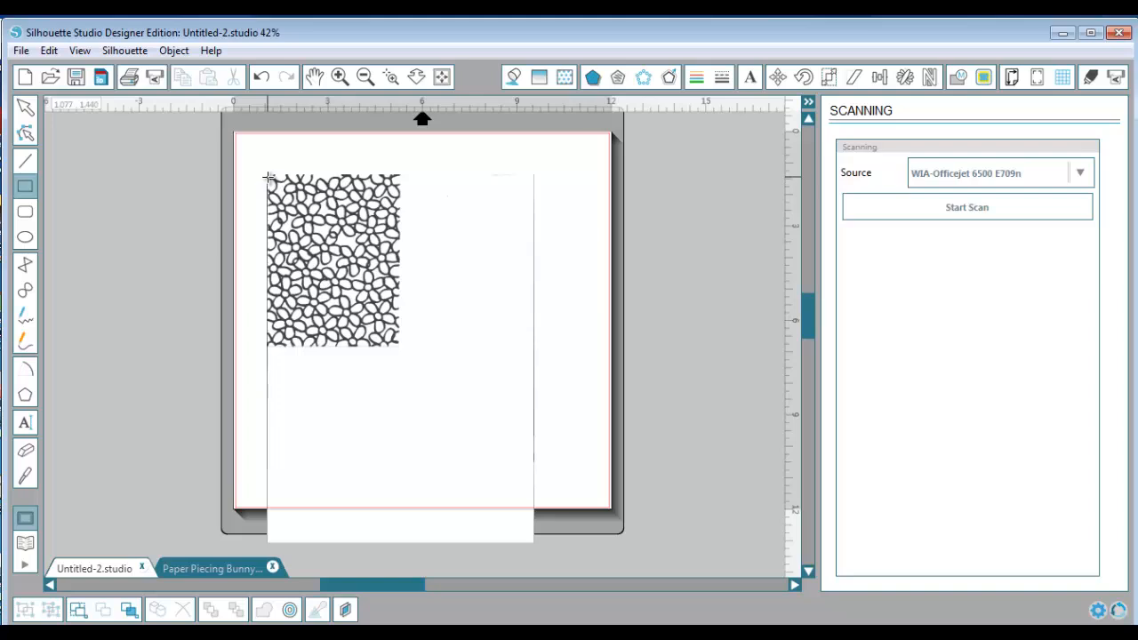
drag(269, 173, 402, 349)
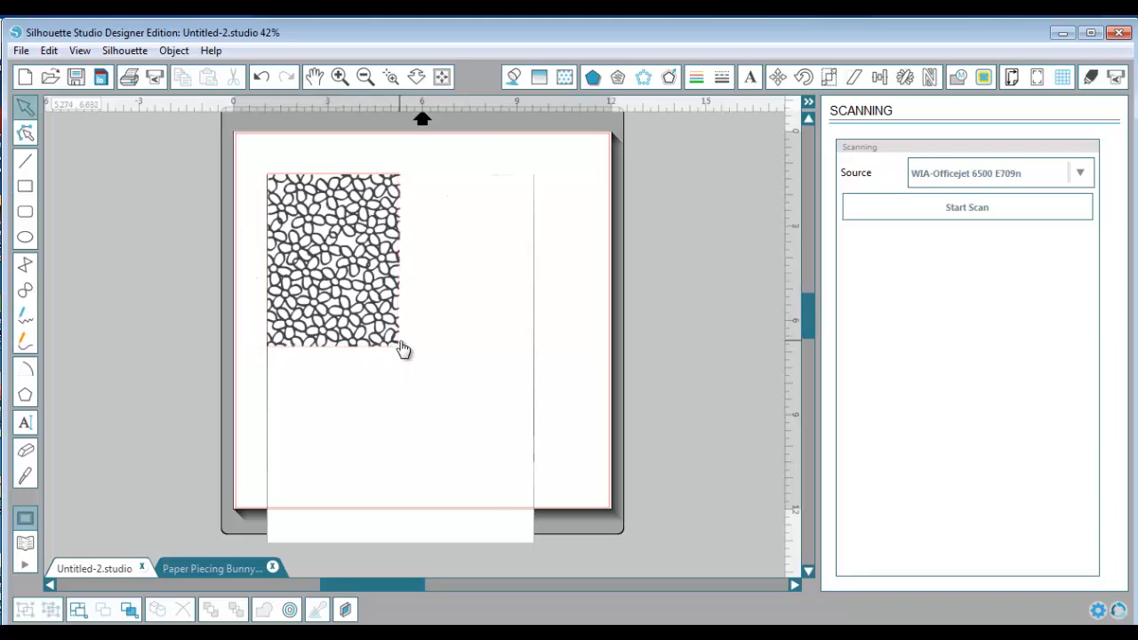
click(406, 346)
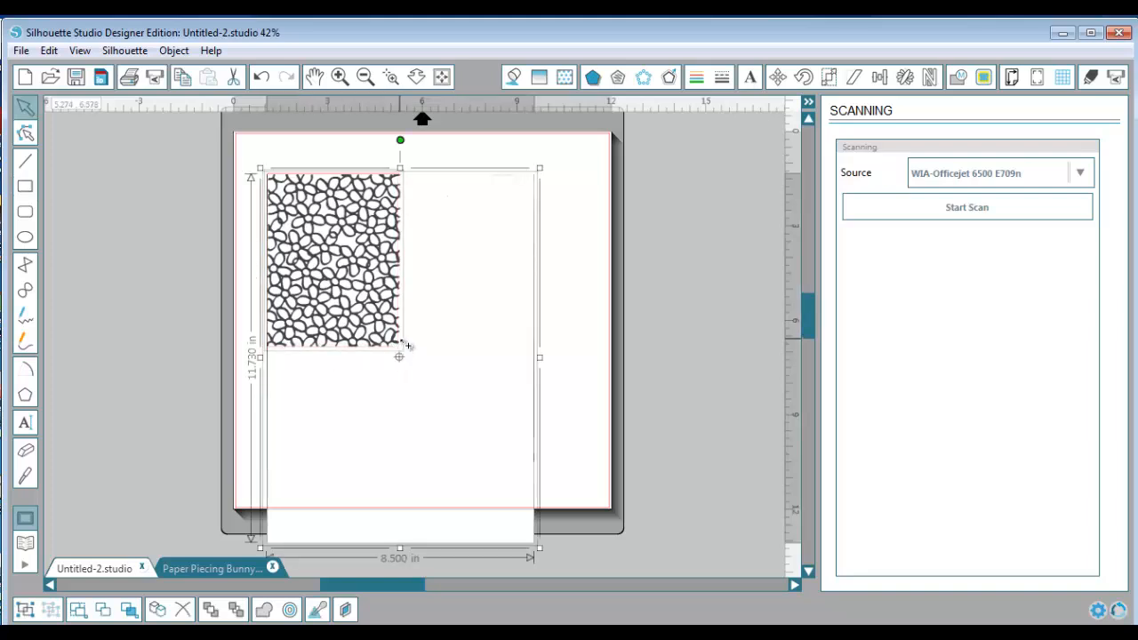
click(958, 79)
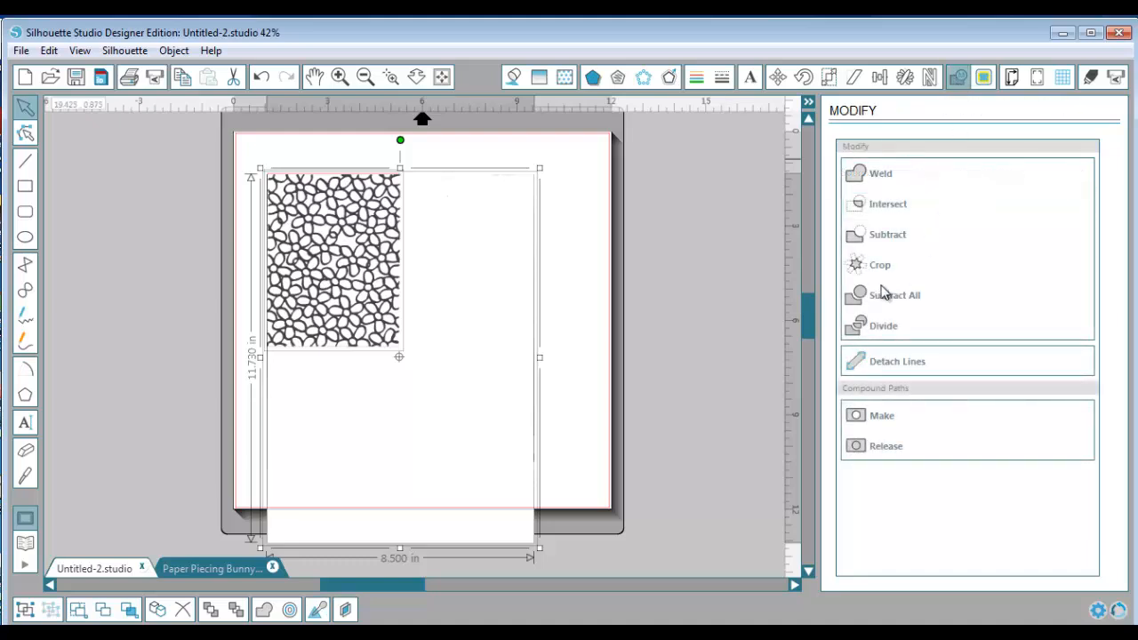
click(880, 274)
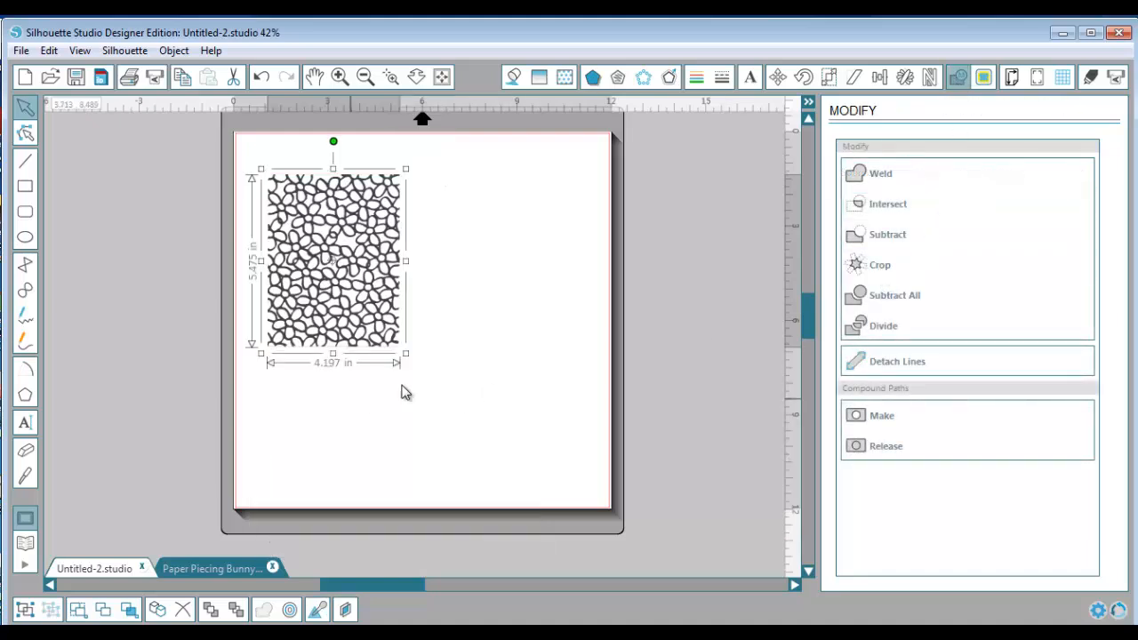
click(463, 386)
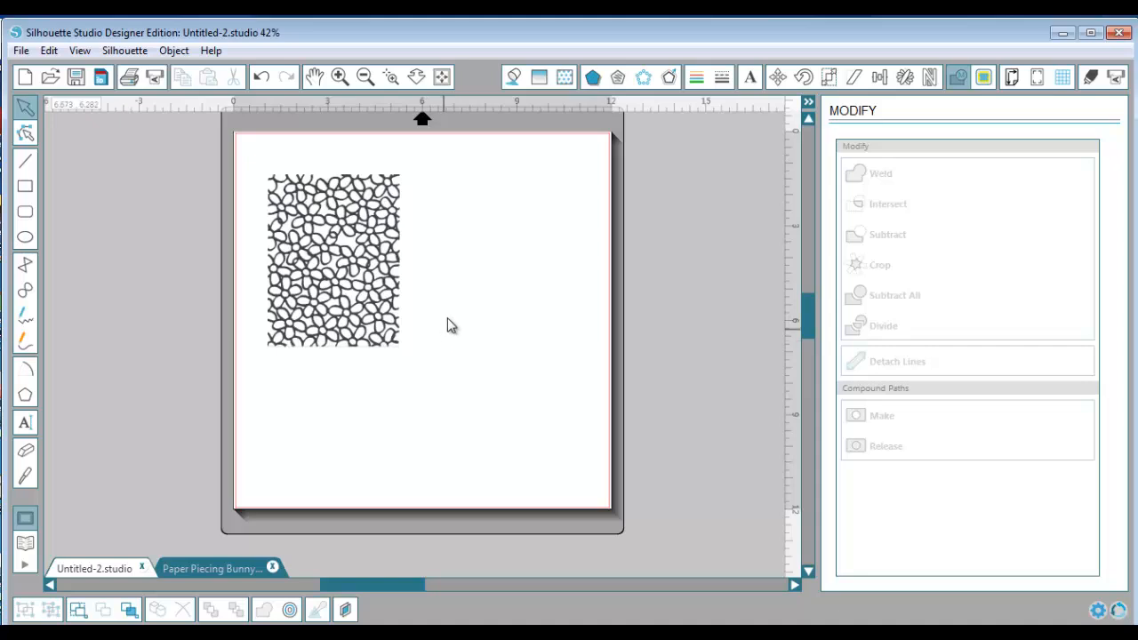
click(370, 297)
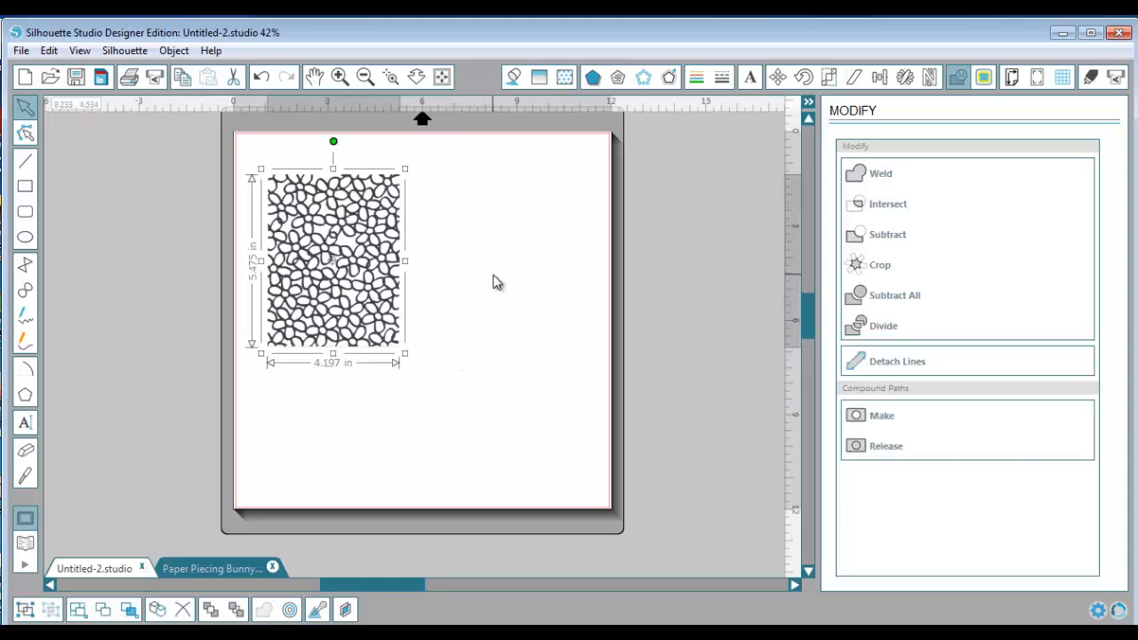
Switch to the Paper Piecing Bunny 2 document and choose Vinyl as the material type in its cut settings
click(206, 564)
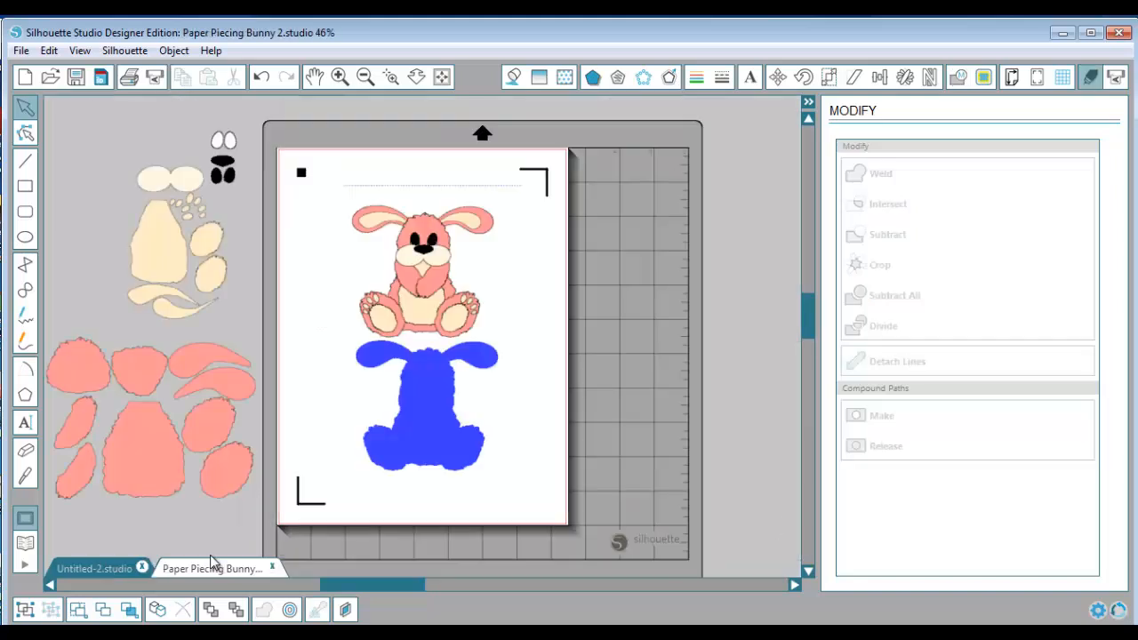
click(1089, 78)
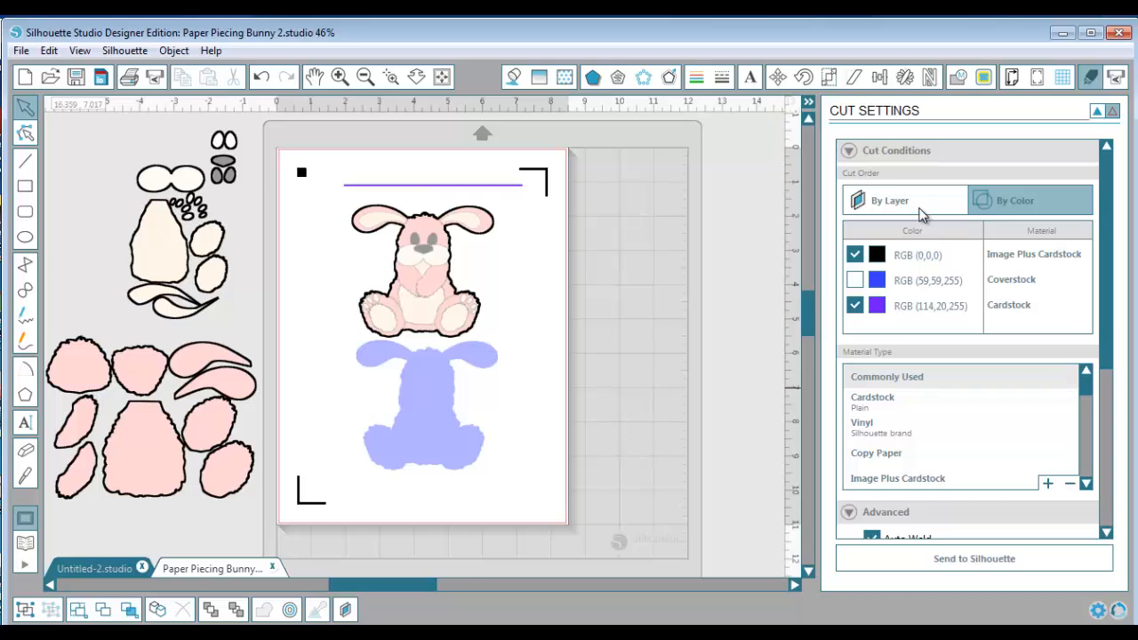
click(1022, 427)
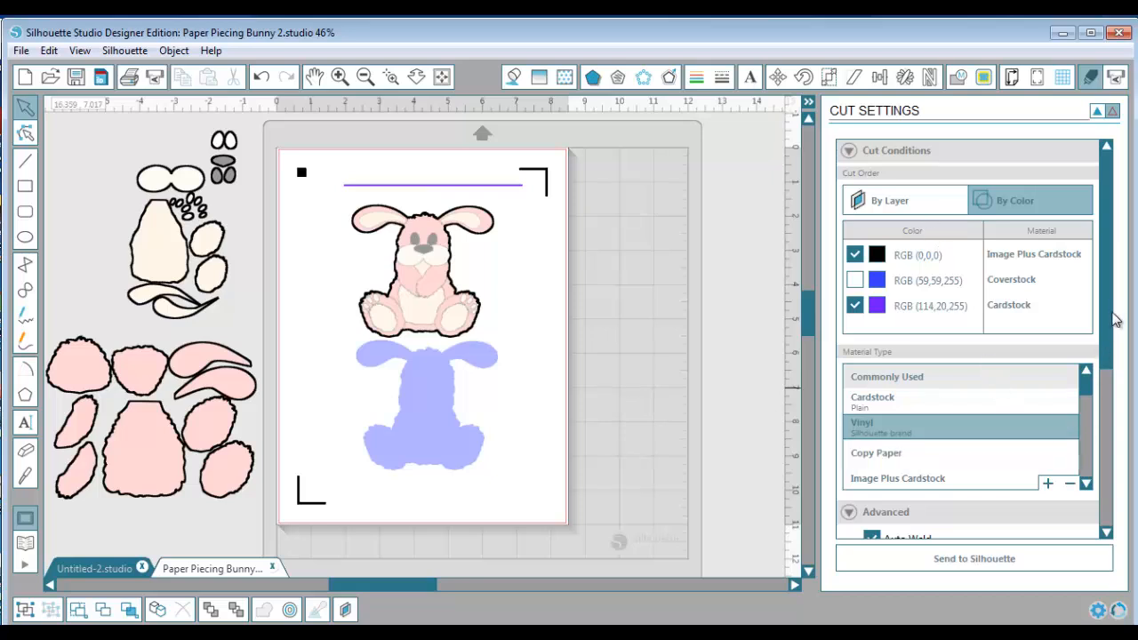
Turn on Convert Strokes to Outlines in the advanced cut options, and turn it off again
drag(1108, 334, 1122, 413)
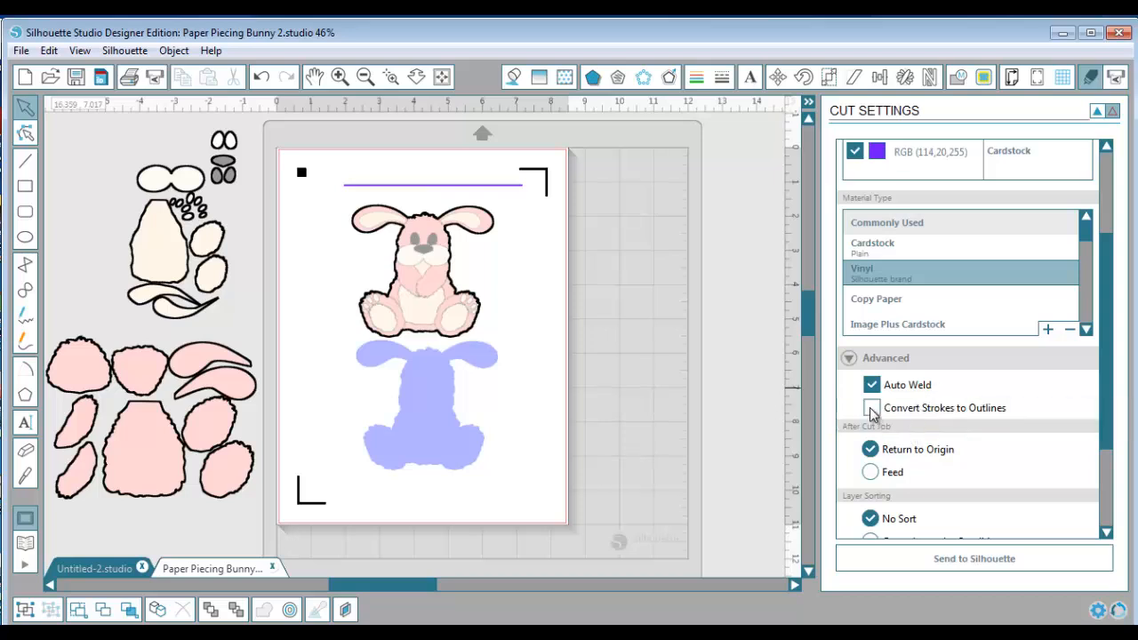
click(871, 409)
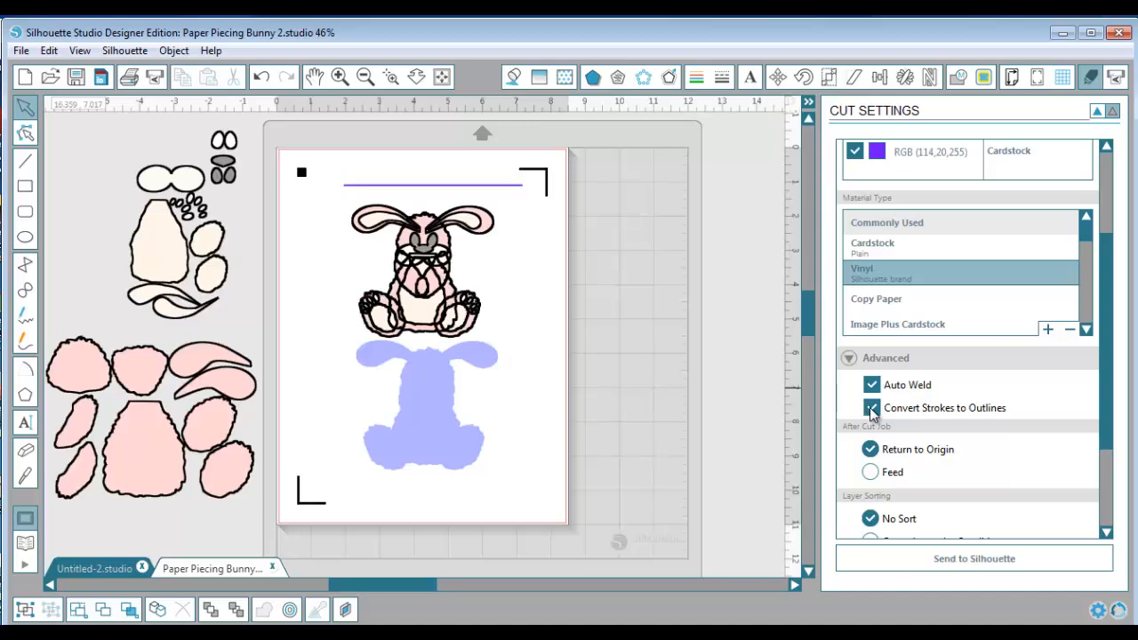
click(871, 409)
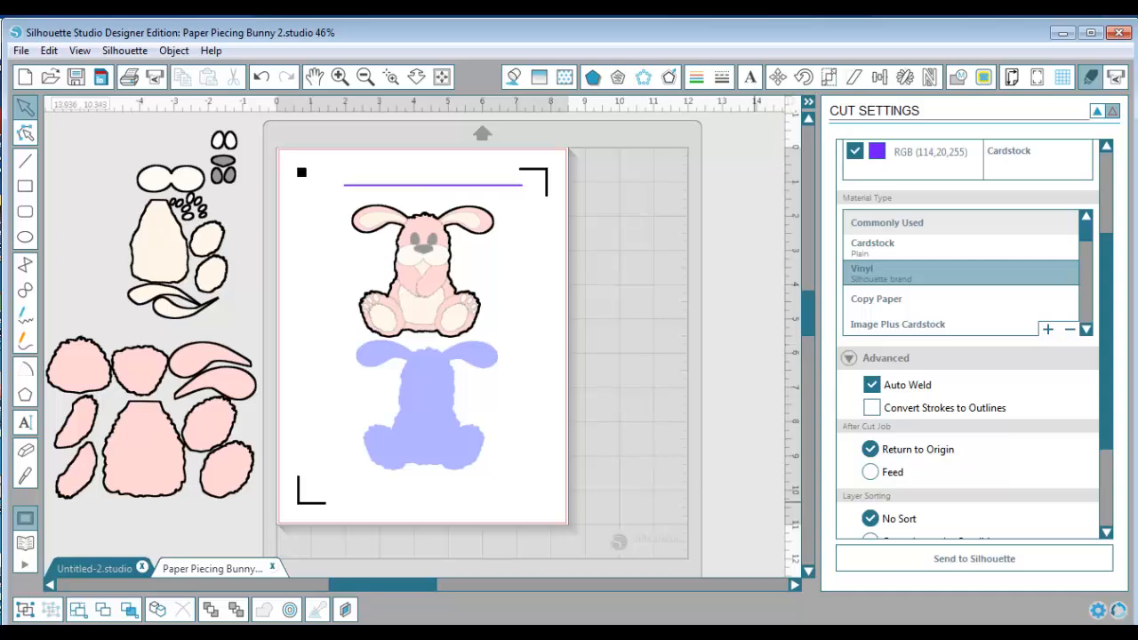
Review the display antialiasing options and the default fill style, registration mark, center of rotation, page orientation and blade preferences
click(1099, 611)
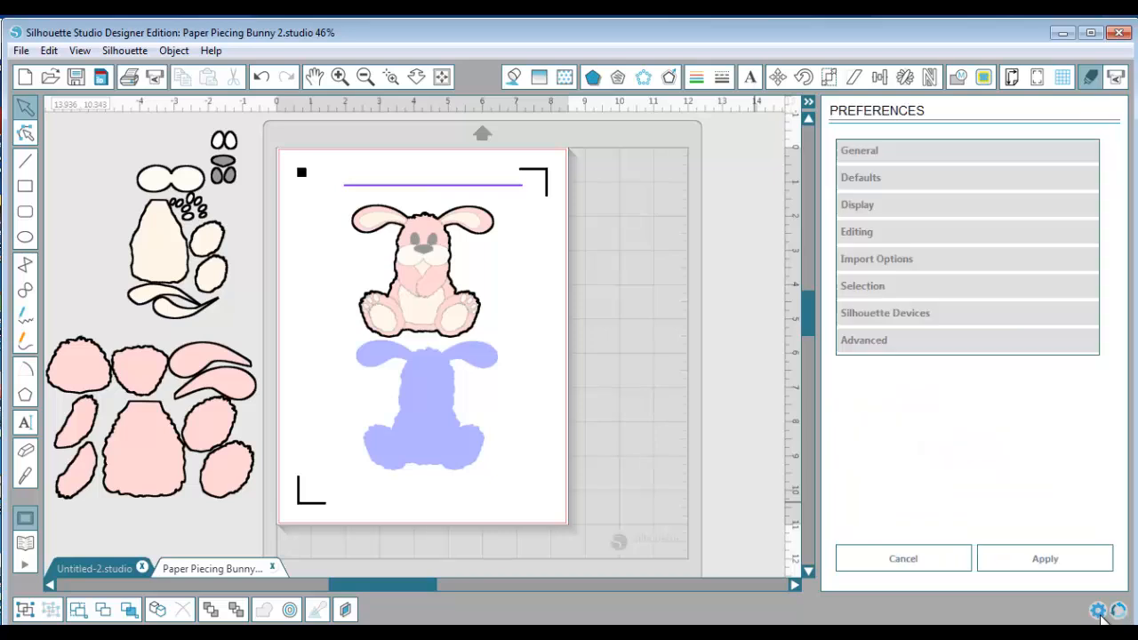
click(864, 204)
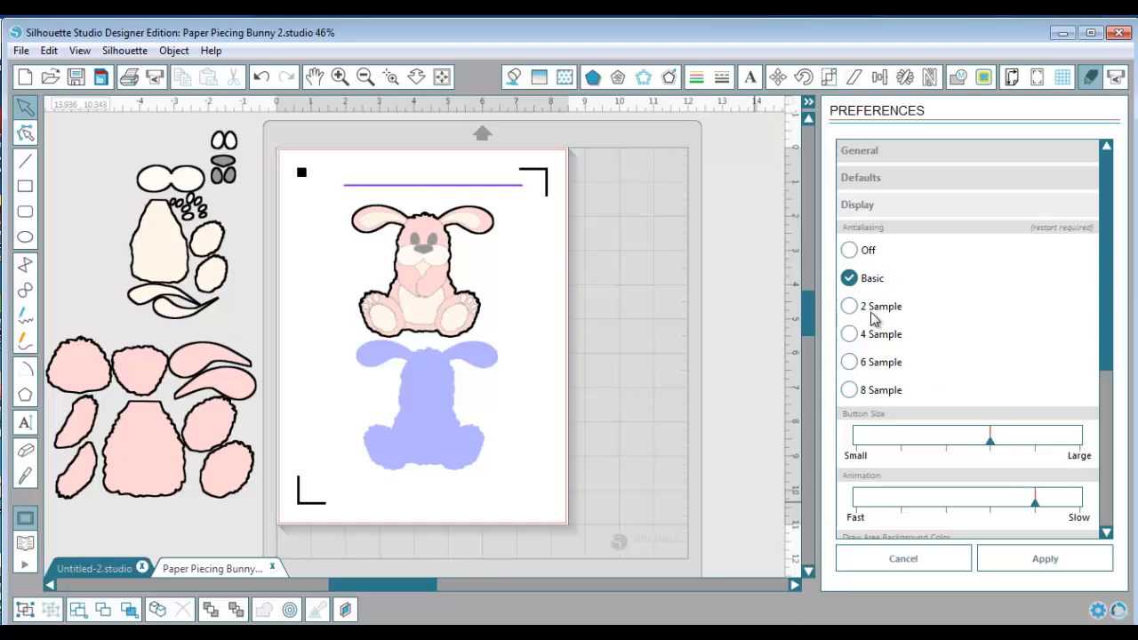
click(882, 205)
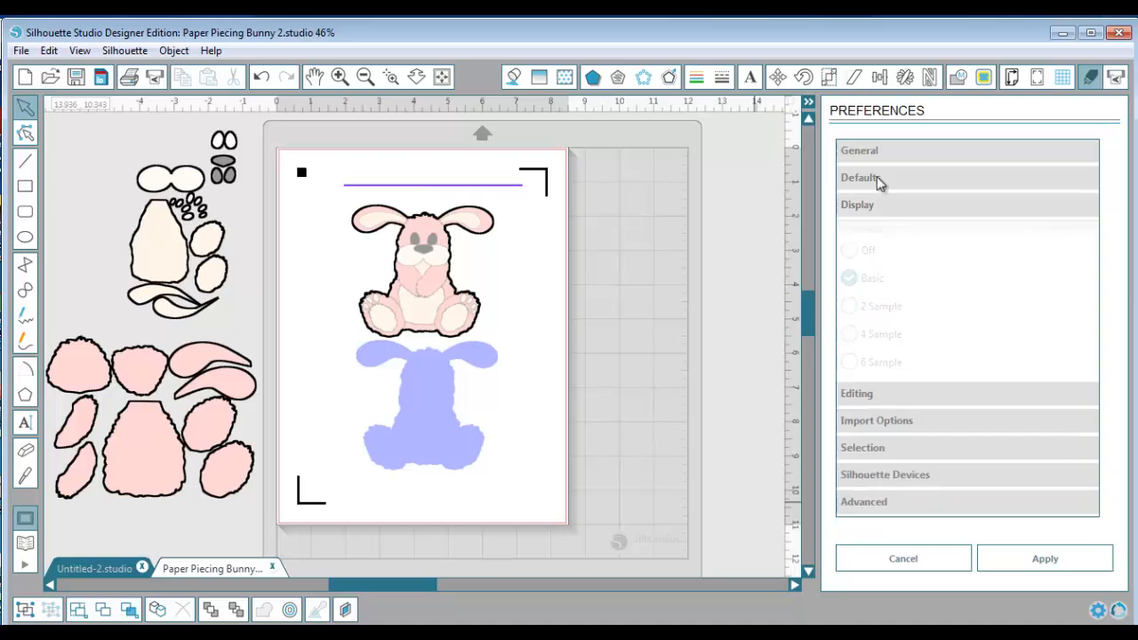
click(880, 181)
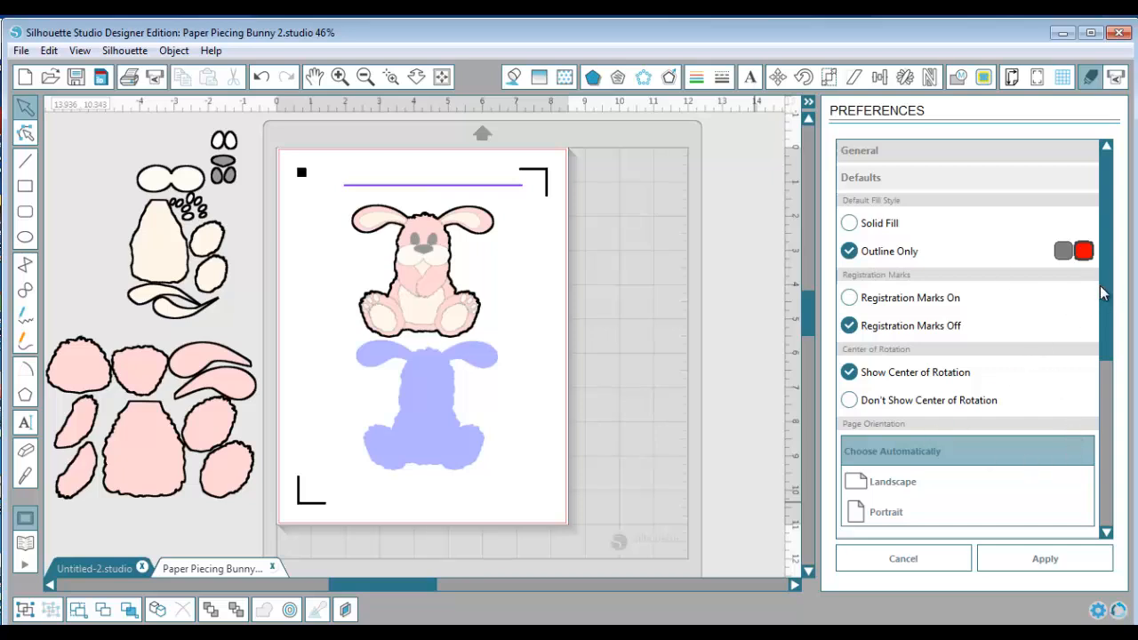
scroll(1113, 373, down, 2)
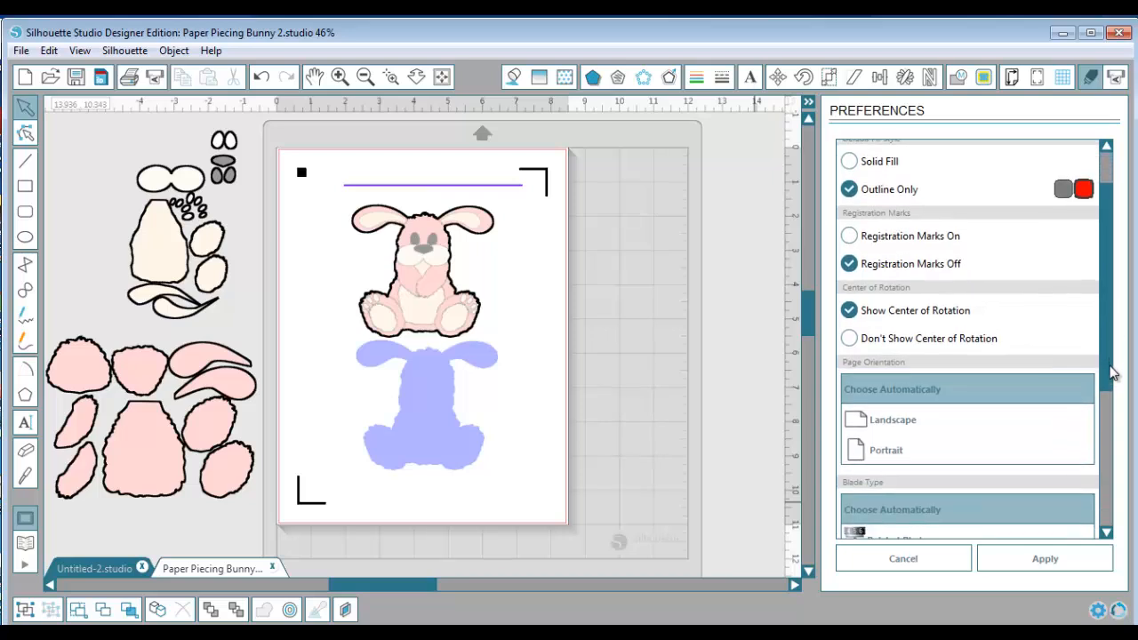
drag(1113, 374, 1123, 529)
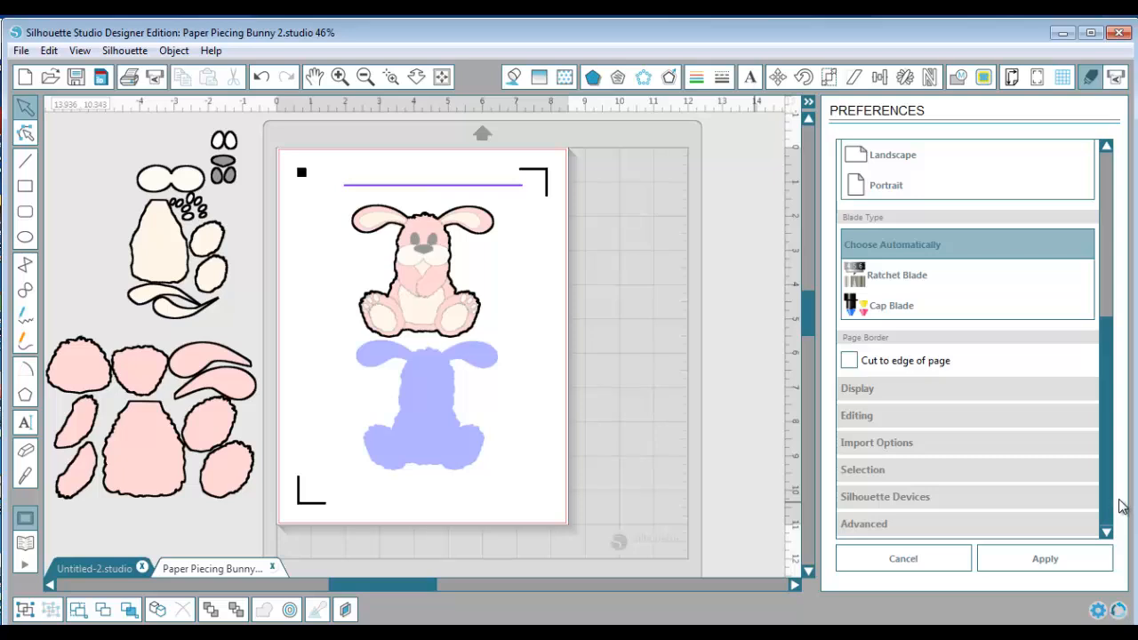
drag(1122, 506, 1091, 256)
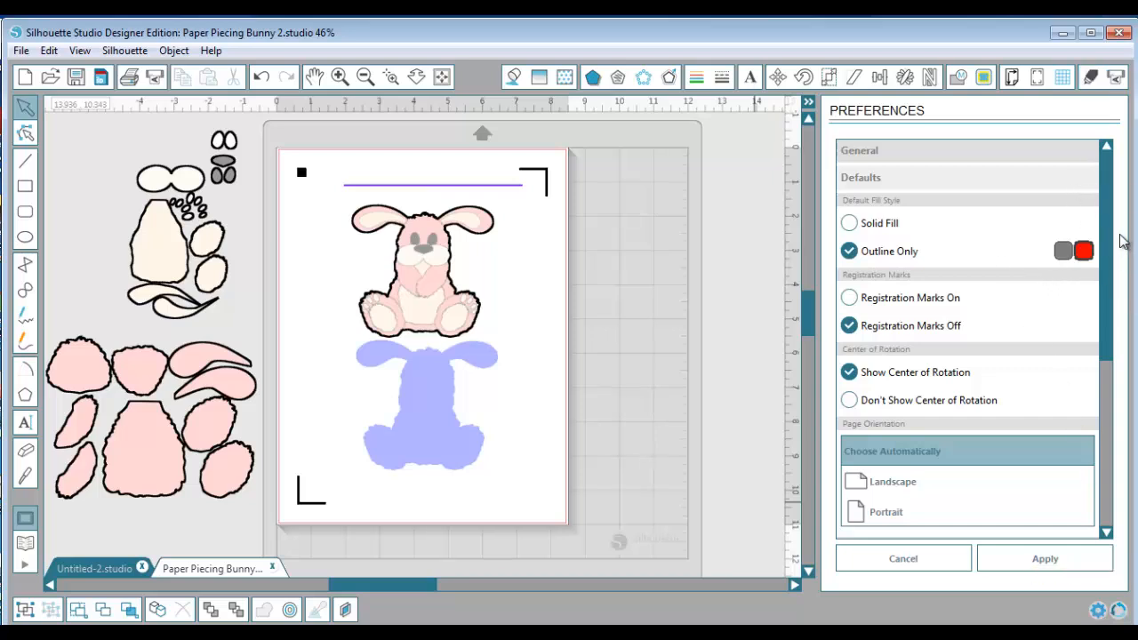
scroll(1118, 356, down, 5)
scroll(1122, 429, down, 2)
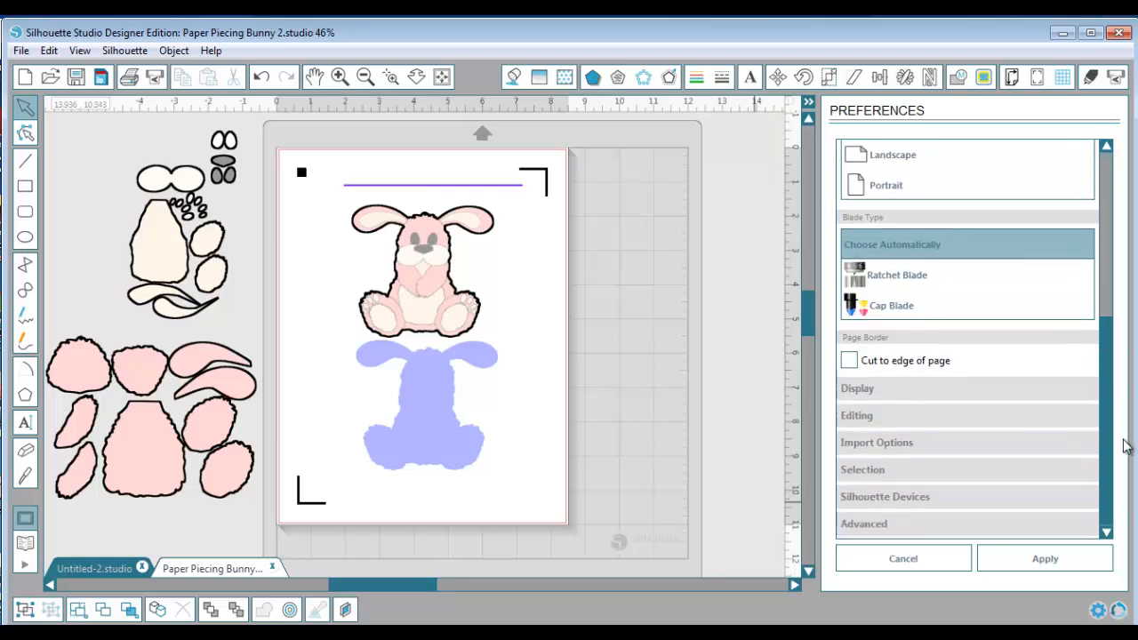
Review the editing, Silhouette device connection and advanced library preferences
click(892, 418)
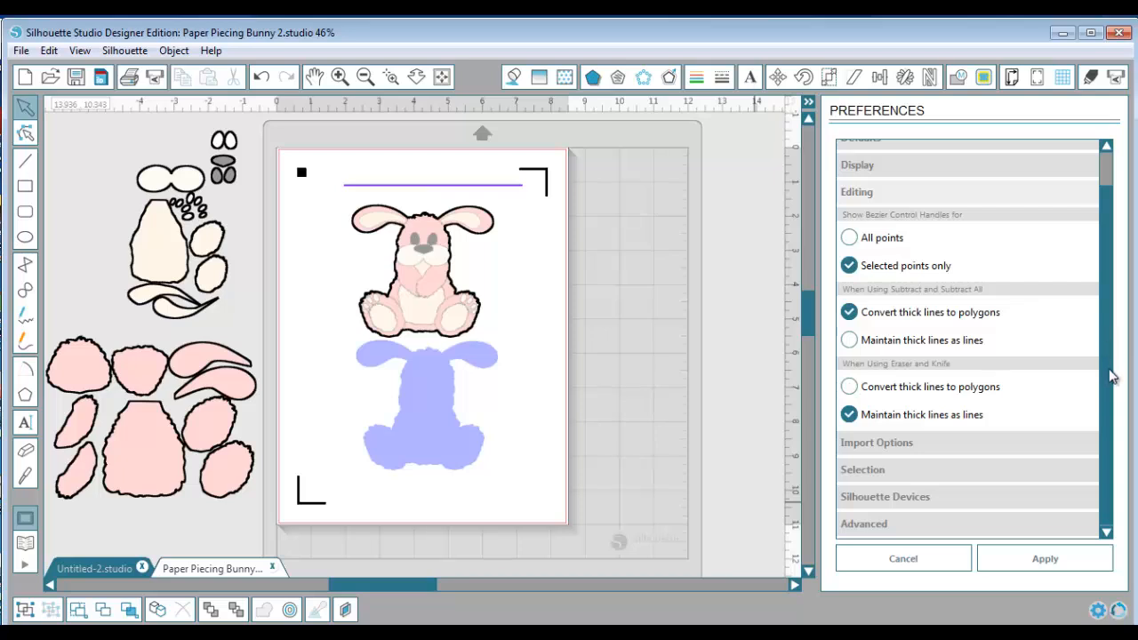
click(996, 499)
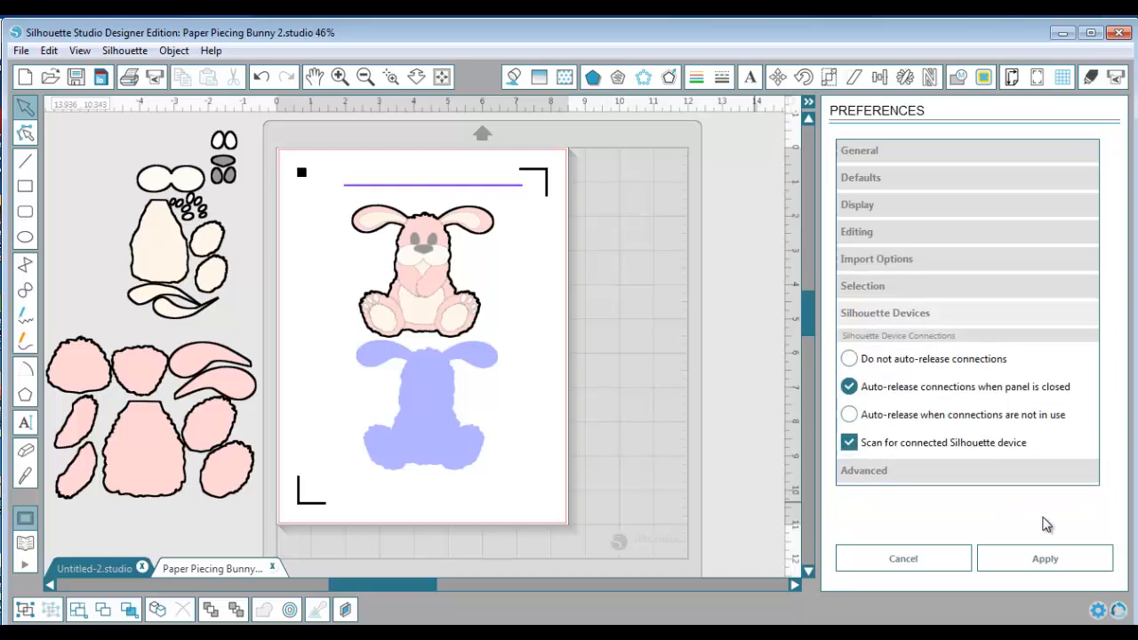
click(939, 476)
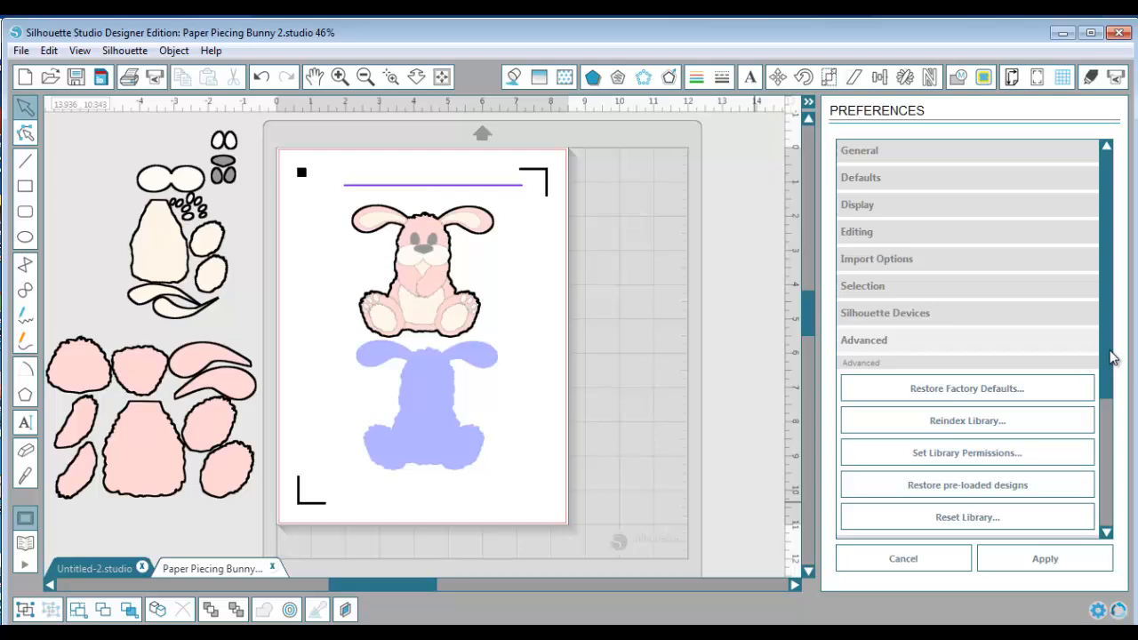
drag(1109, 358, 1120, 398)
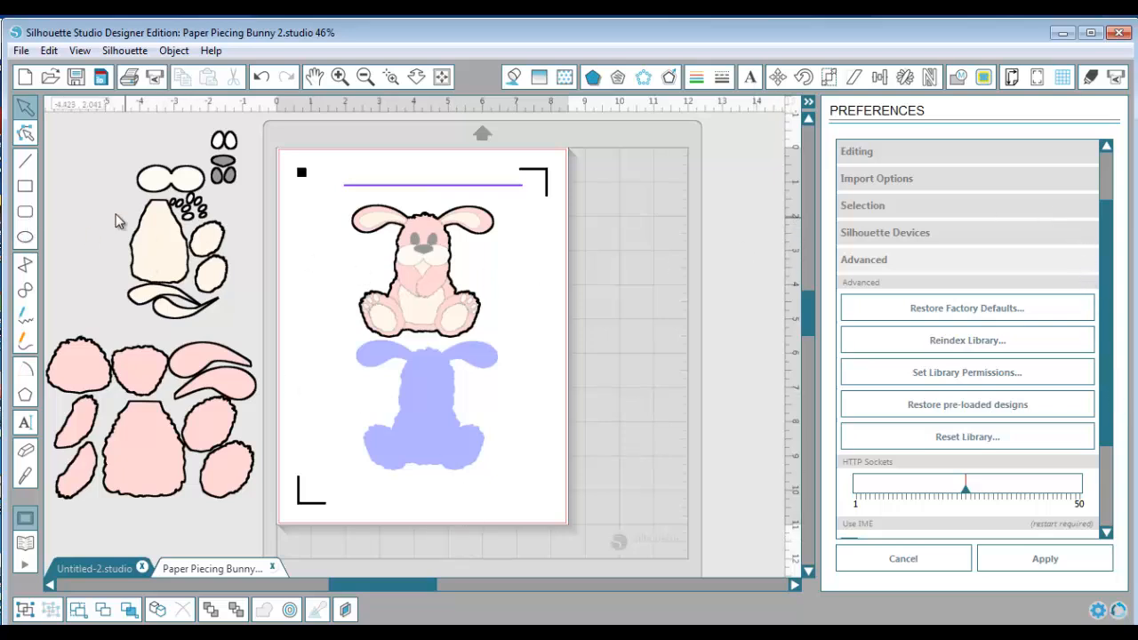
click(21, 51)
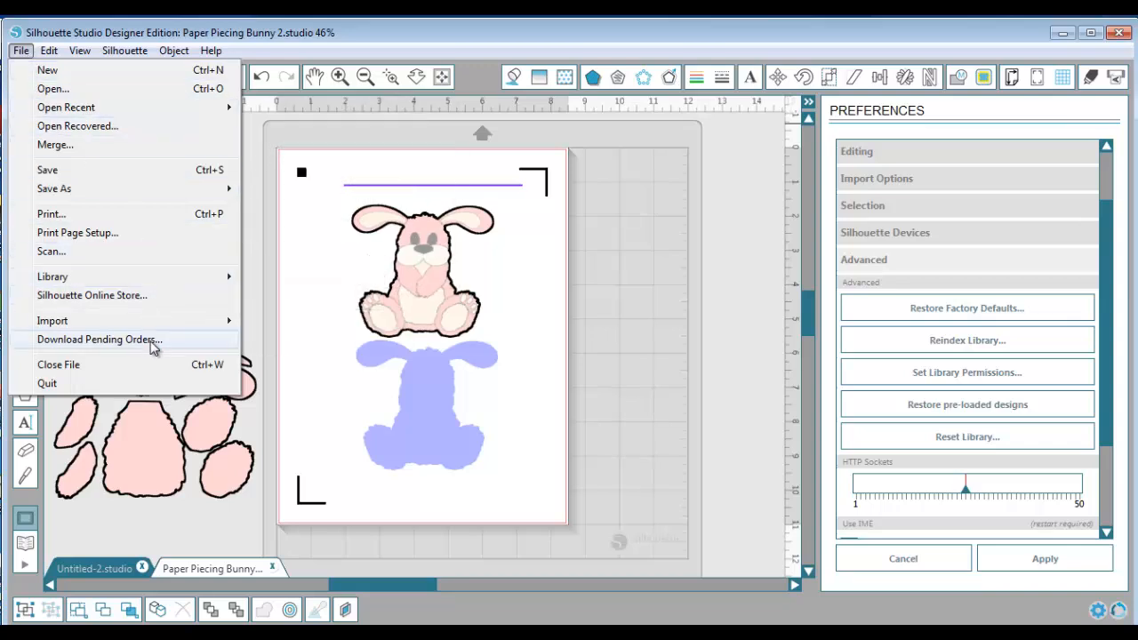
mouse_move(78, 284)
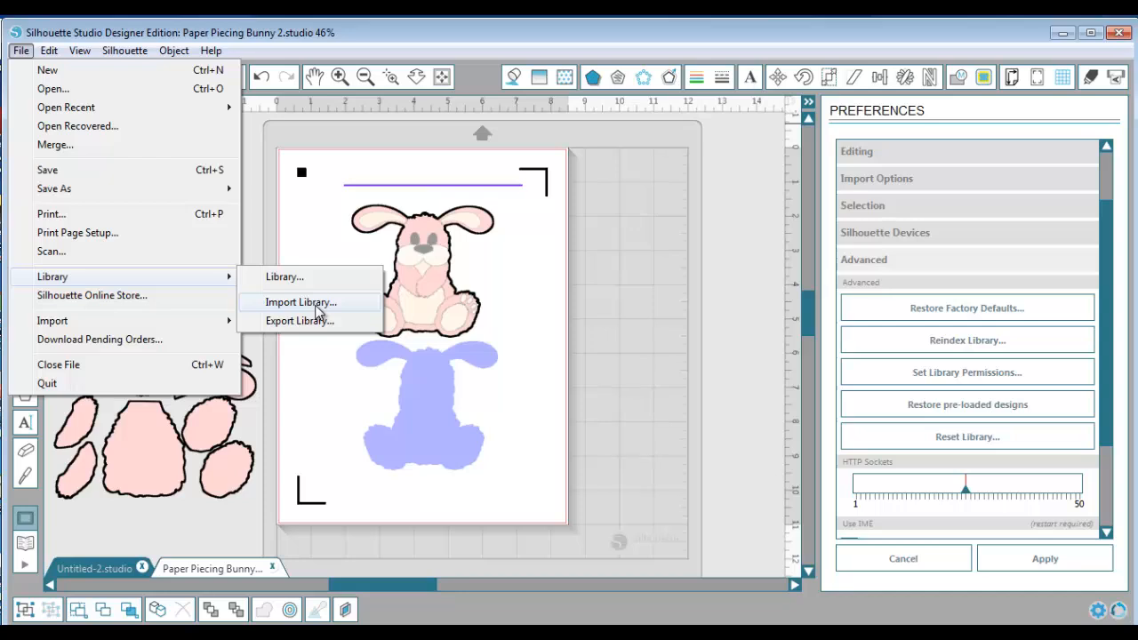
click(556, 341)
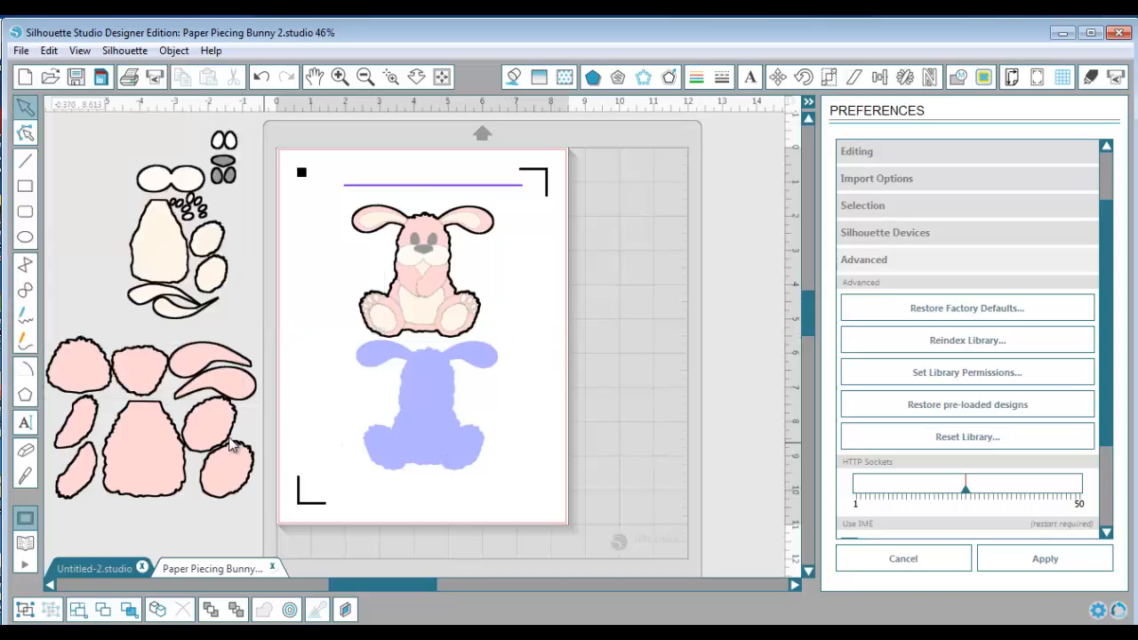
Leave the cut preview by showing the page settings, and select the objects with line color RGB (59,59,255)
click(129, 610)
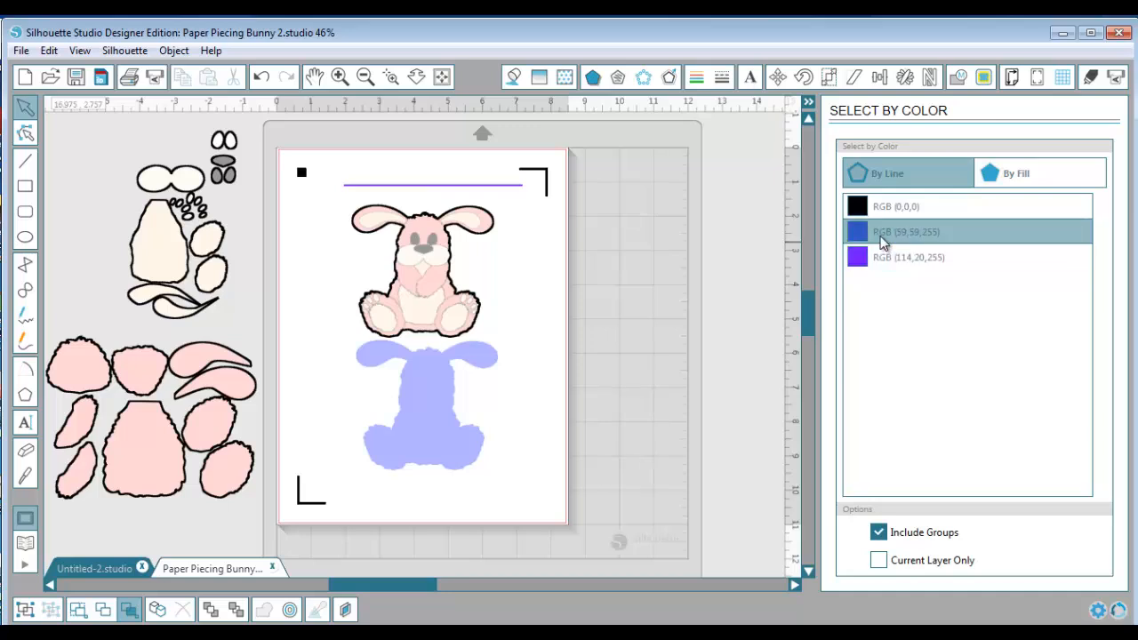
click(915, 210)
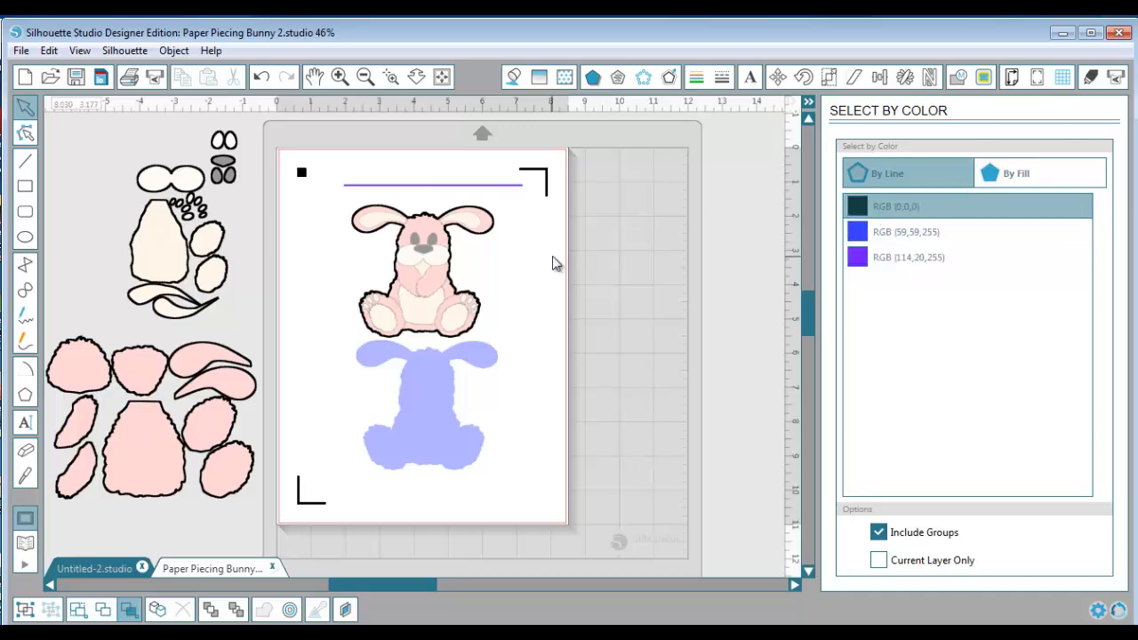
click(1012, 76)
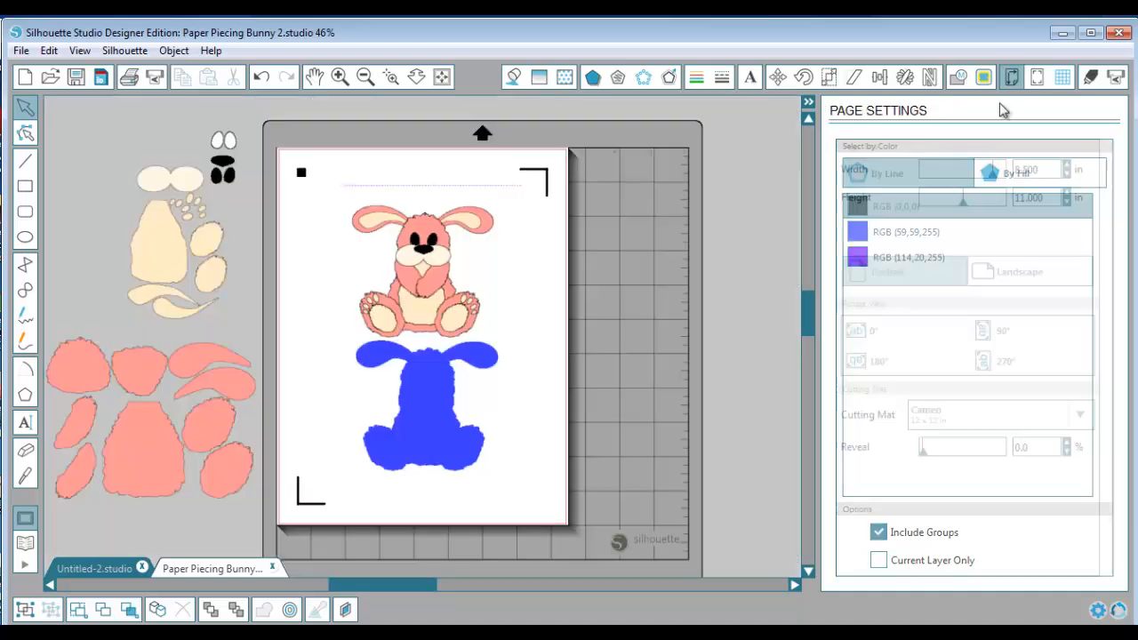
click(129, 611)
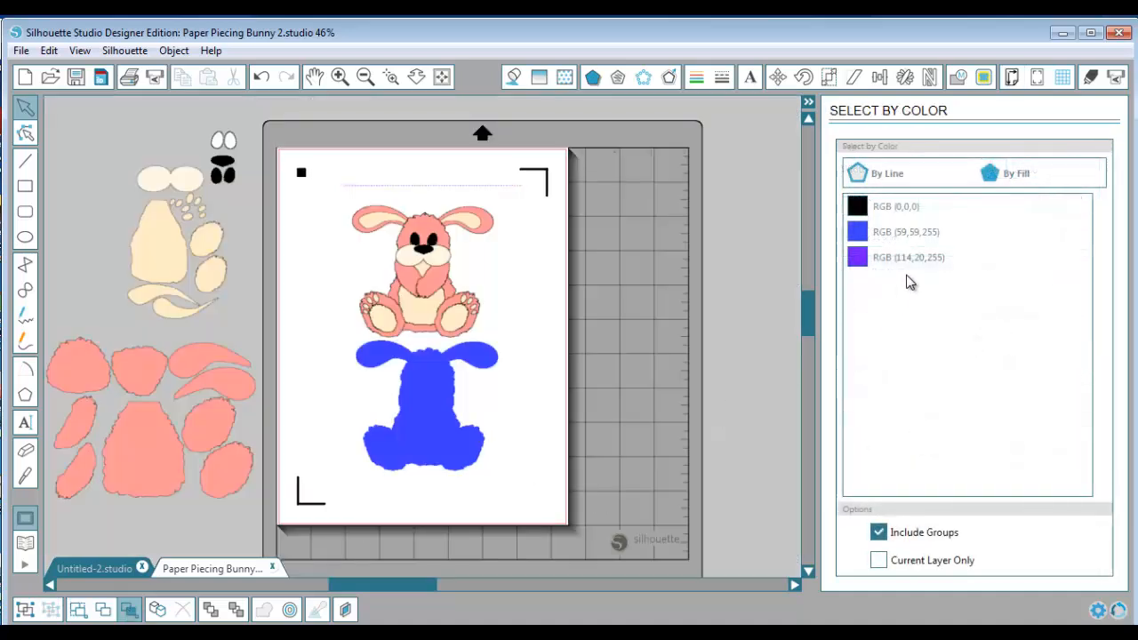
click(899, 233)
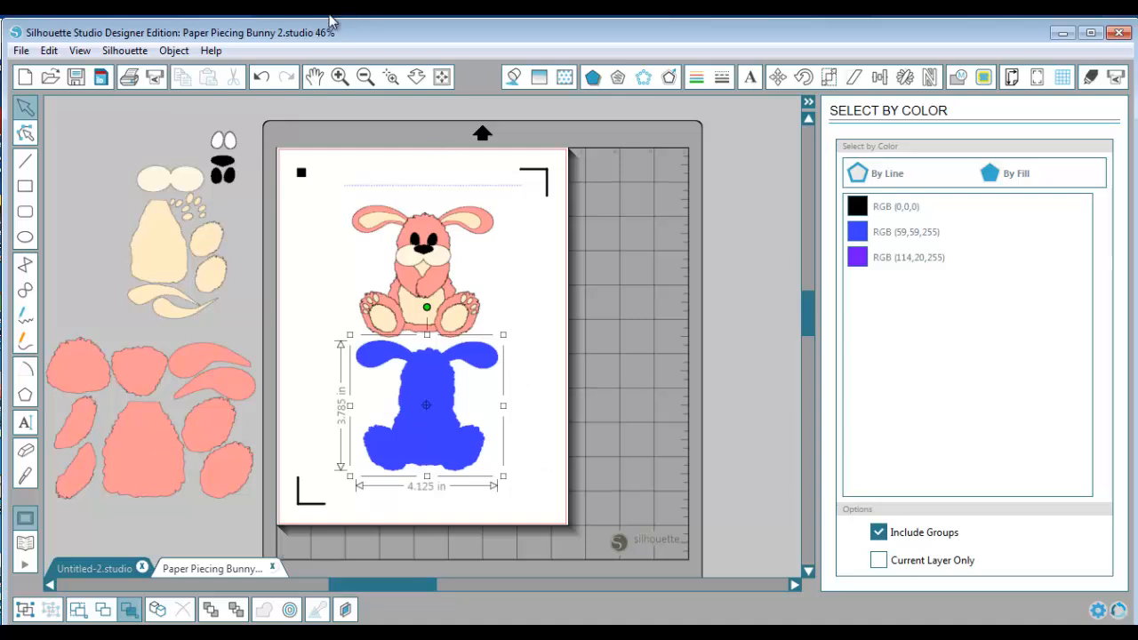
click(211, 51)
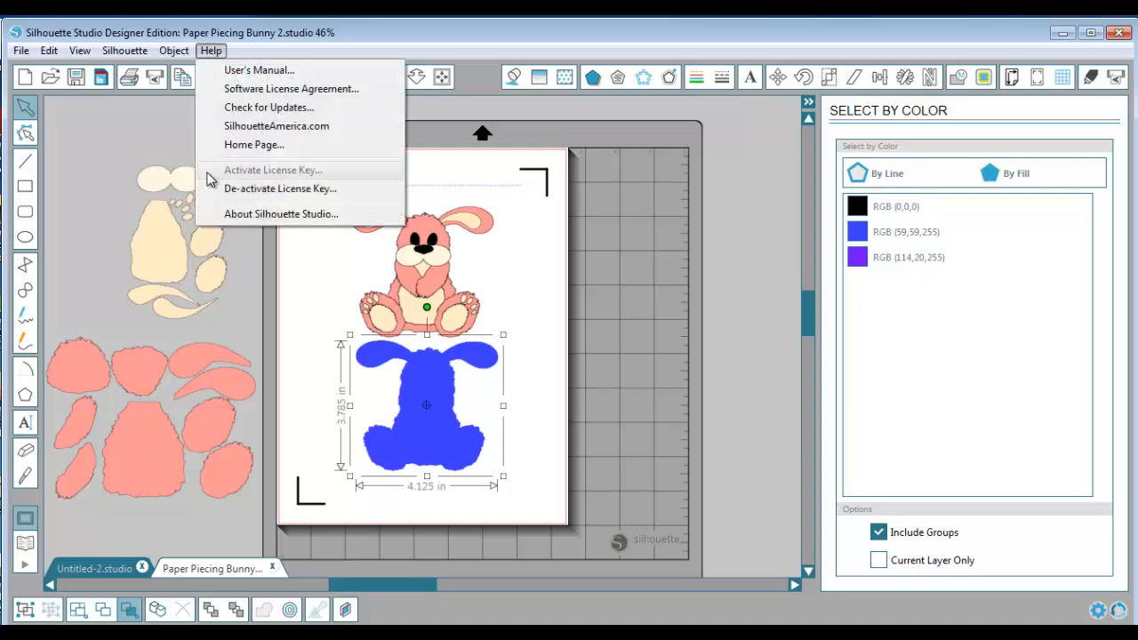
click(286, 327)
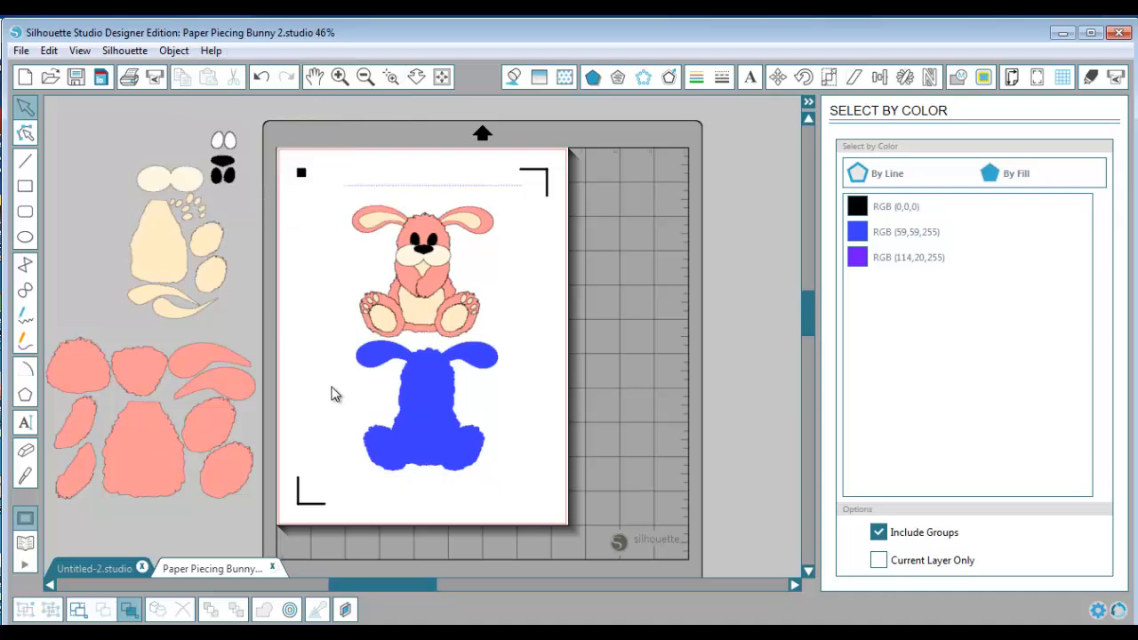